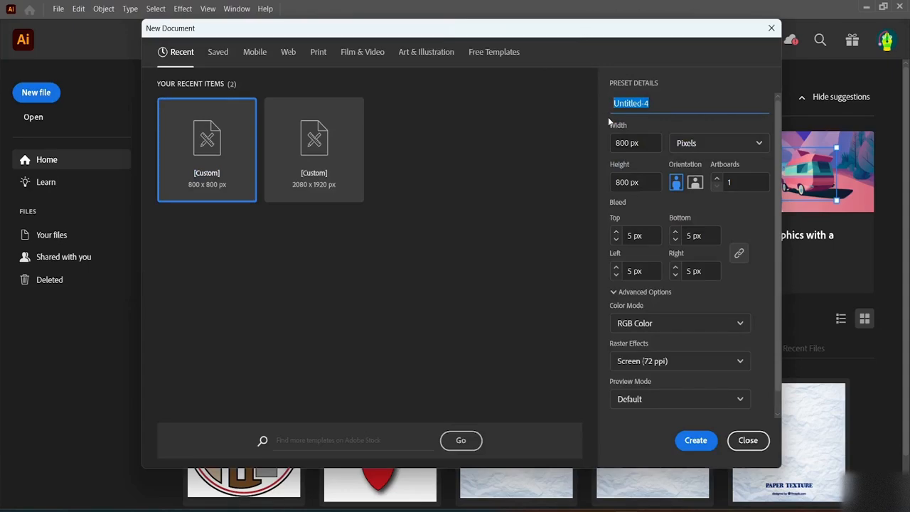
Step: Create an 800 x 800 px RGB document titled Letter Logo with a 10 px bleed on all sides
{"action": "type", "text": "Letter Log"}
{"action": "left_click", "coordinate": [616, 232]}
{"action": "left_click", "coordinate": [617, 232]}
{"action": "left_click", "coordinate": [617, 232]}
{"action": "left_click", "coordinate": [616, 231]}
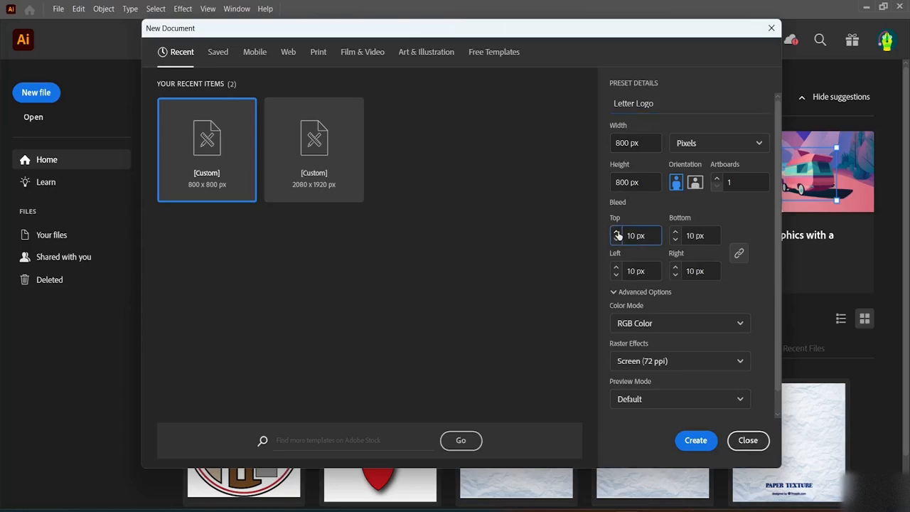
{"action": "left_click", "coordinate": [697, 442]}
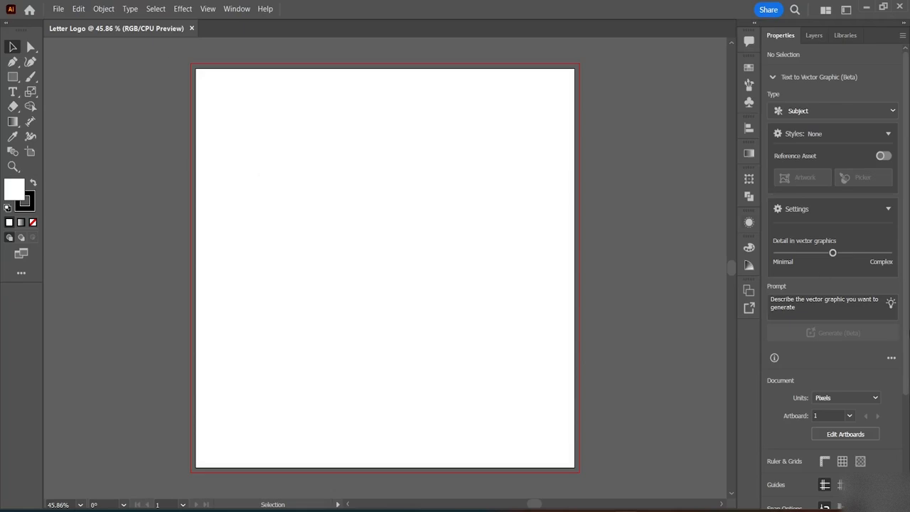
Step: Show the rulers and place four margin guides about 50 px inside each artboard edge
{"action": "scroll", "coordinate": [859, 342], "scroll_direction": "down", "scroll_amount": 3}
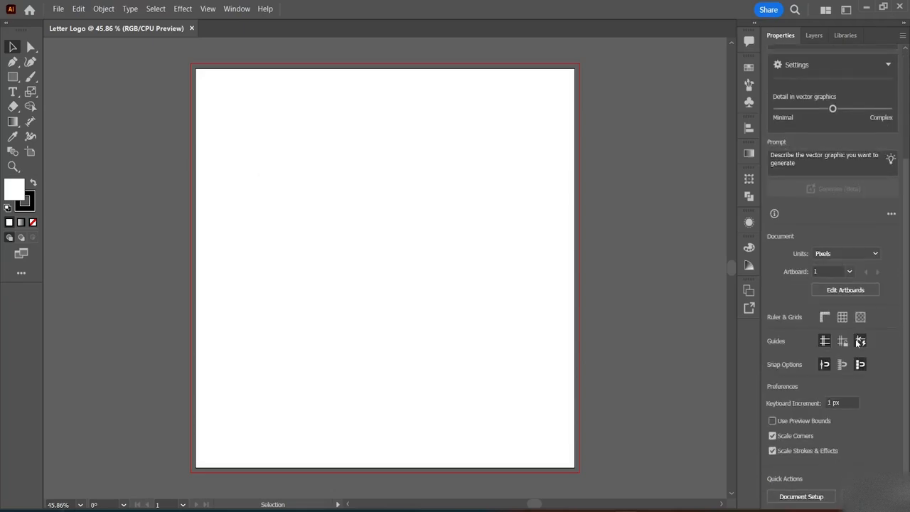
{"action": "left_click", "coordinate": [825, 317]}
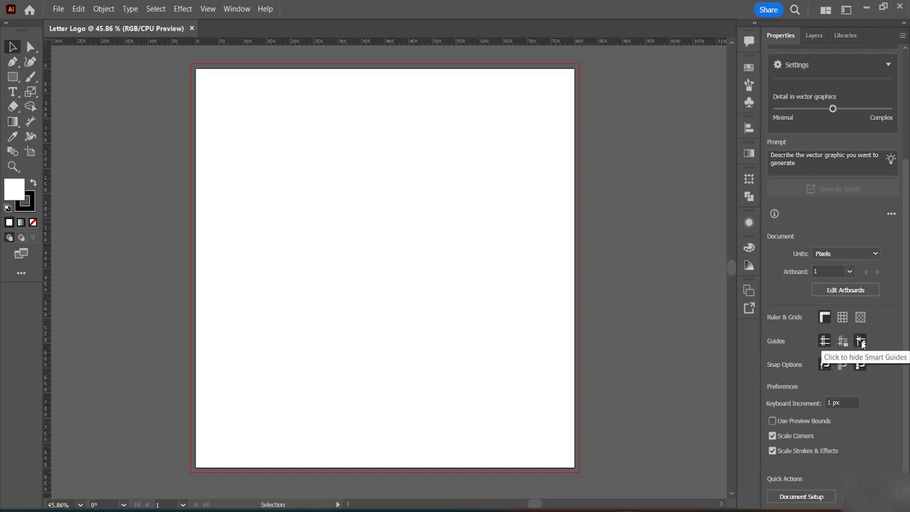
{"action": "left_click_drag", "start_coordinate": [46, 98], "coordinate": [551, 114]}
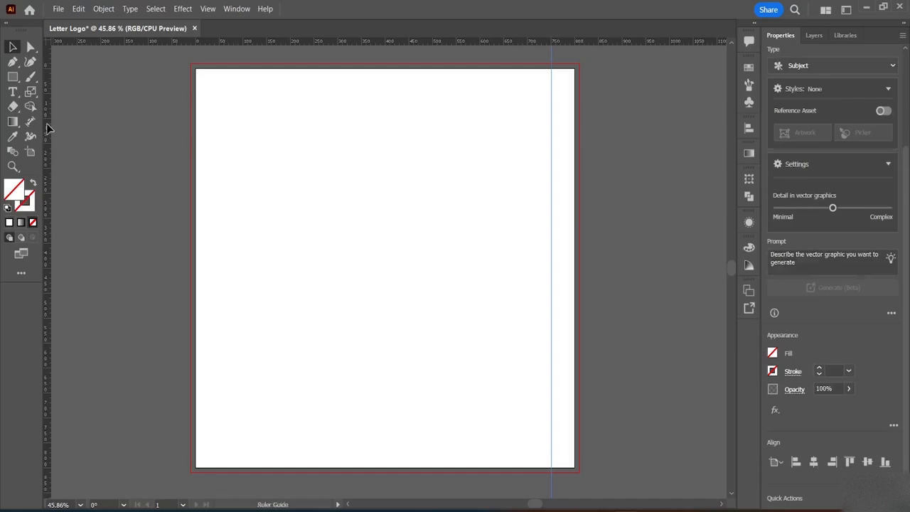
{"action": "left_click_drag", "start_coordinate": [48, 131], "coordinate": [220, 135]}
{"action": "left_click_drag", "start_coordinate": [307, 42], "coordinate": [327, 442]}
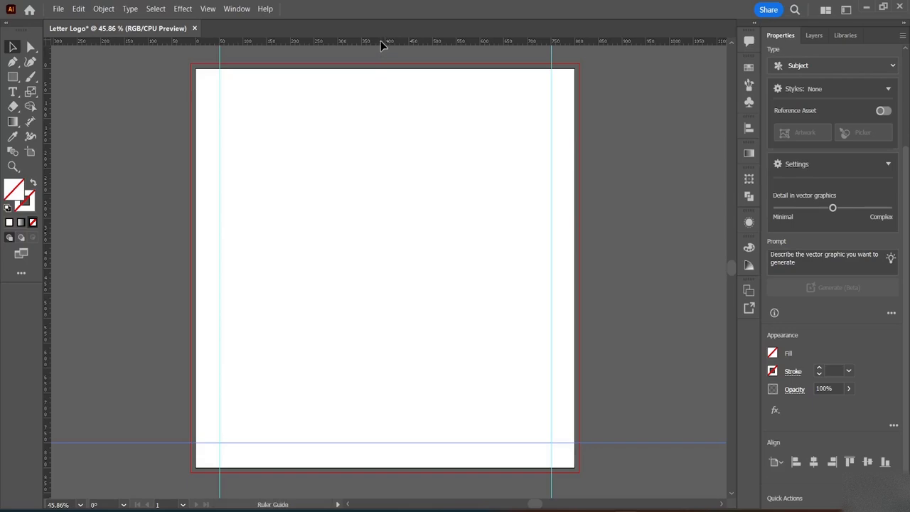
{"action": "left_click_drag", "start_coordinate": [380, 41], "coordinate": [389, 94]}
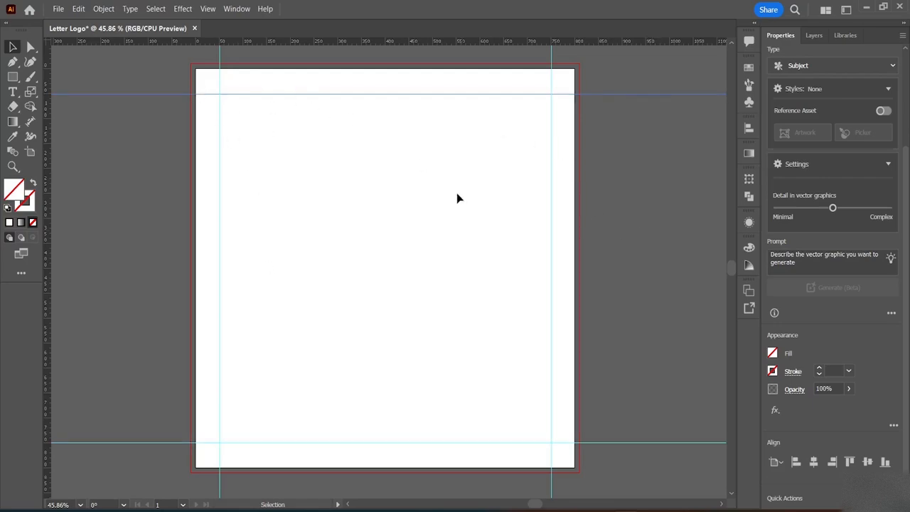
{"action": "left_click", "coordinate": [652, 249]}
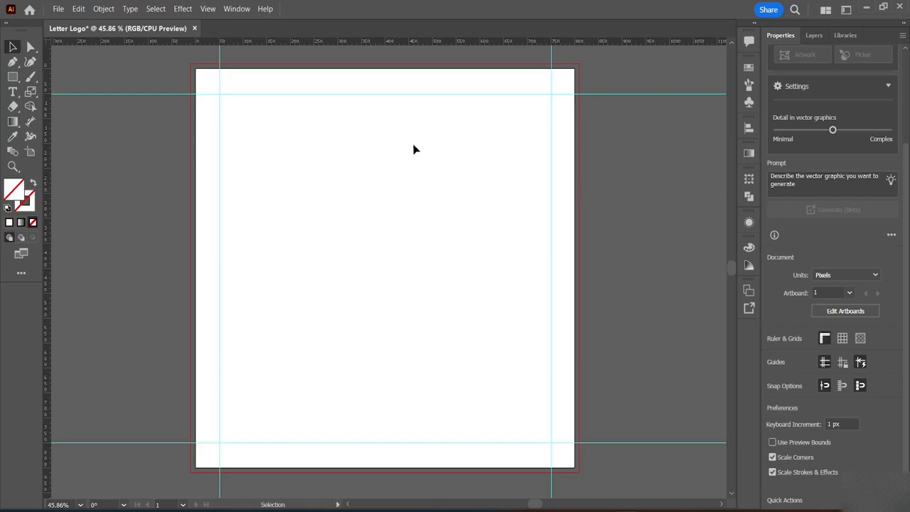
Step: Draw a tall, narrow upright rectangle left of the artboard's centre with a 2 pt black stroke and a tan fill
{"action": "left_click", "coordinate": [13, 78]}
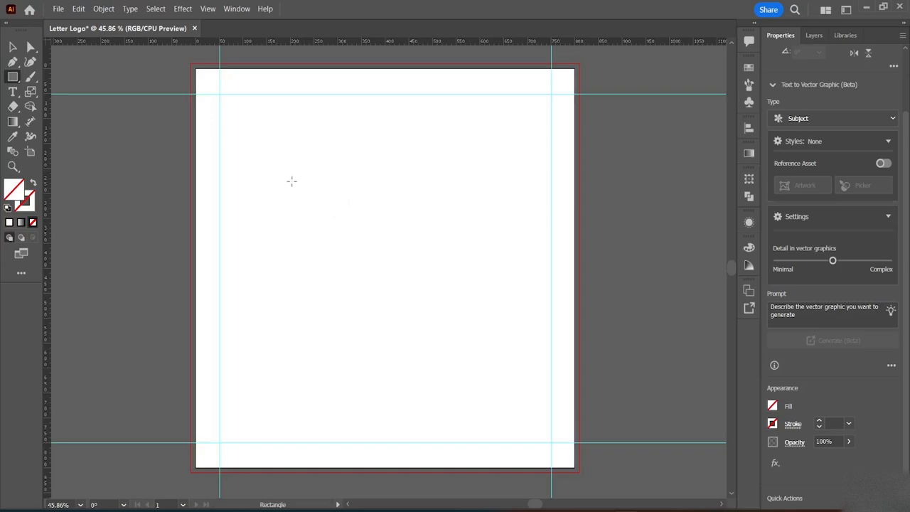
{"action": "left_click_drag", "start_coordinate": [292, 181], "coordinate": [317, 352]}
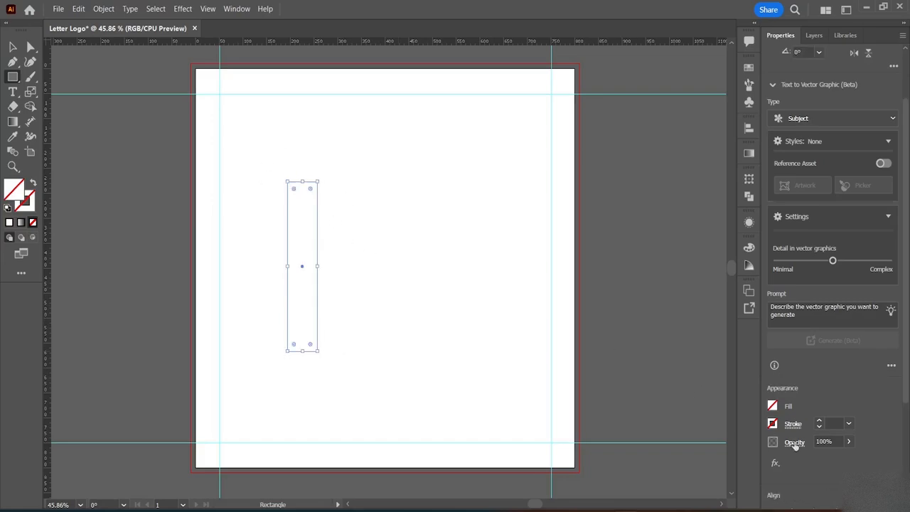
{"action": "left_click", "coordinate": [819, 420]}
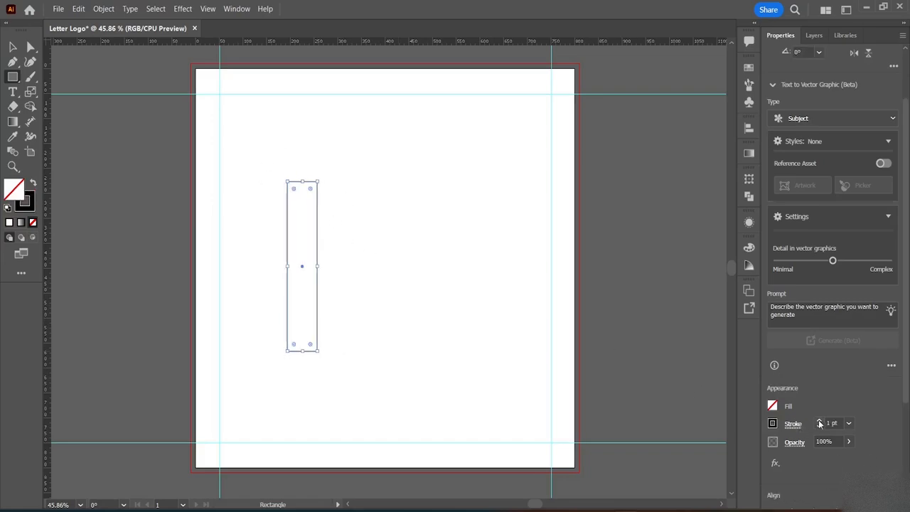
{"action": "left_click", "coordinate": [819, 421]}
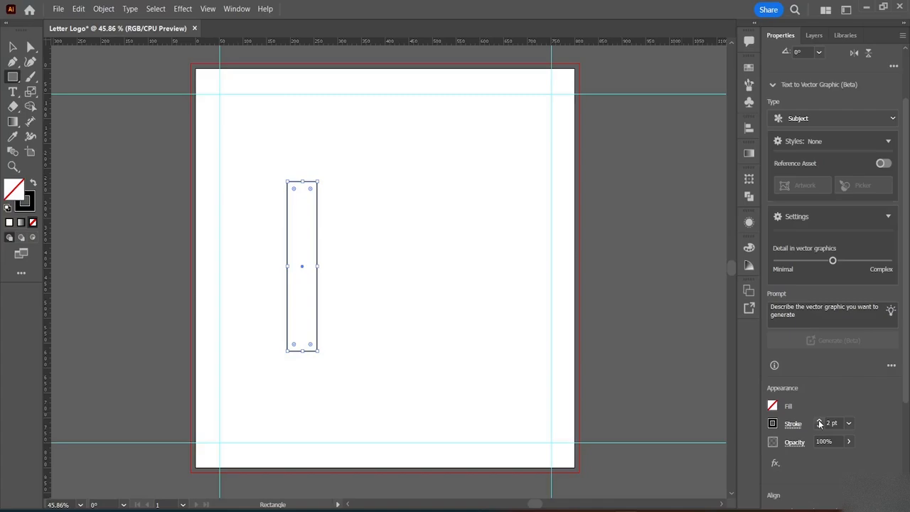
{"action": "left_click", "coordinate": [770, 409]}
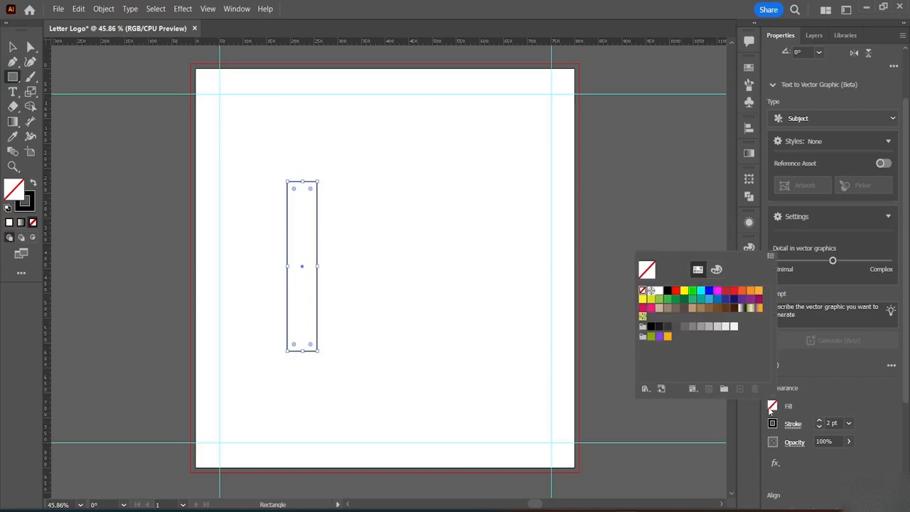
{"action": "left_click", "coordinate": [659, 308]}
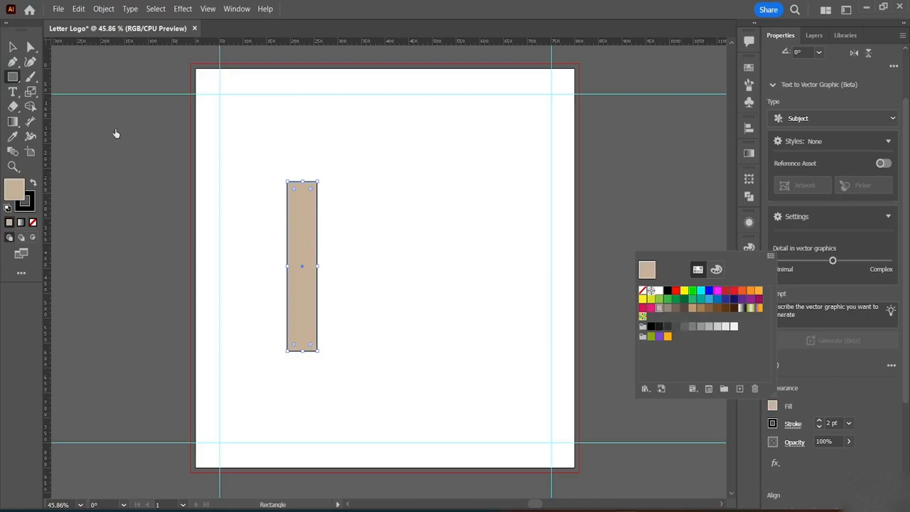
Step: Duplicate the tan bar twice to its right to make a row of three roughly evenly spaced upright bars
{"action": "left_click", "coordinate": [12, 47]}
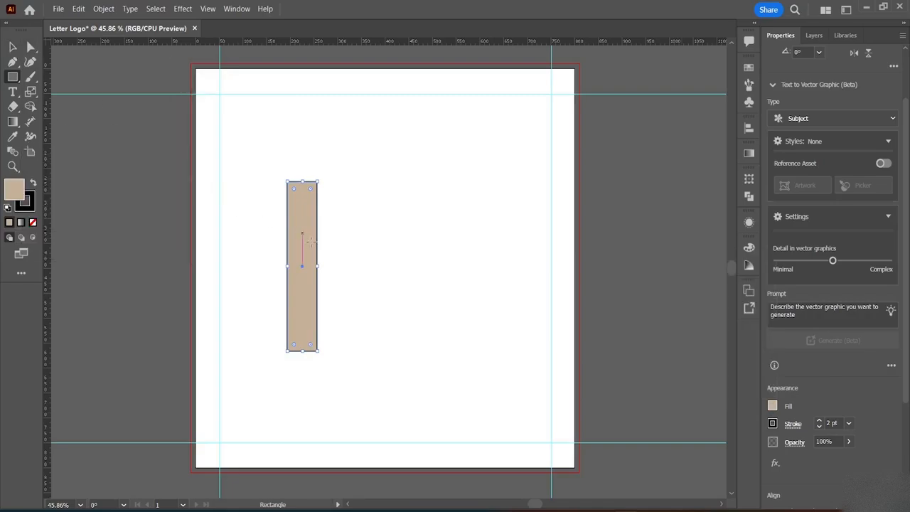
{"action": "left_click", "coordinate": [14, 47]}
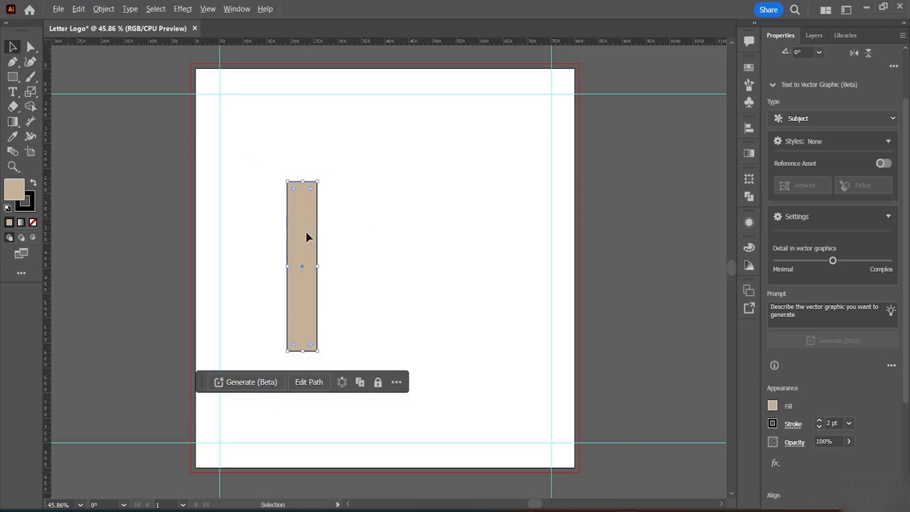
{"action": "left_click_drag", "start_coordinate": [307, 236], "coordinate": [477, 242]}
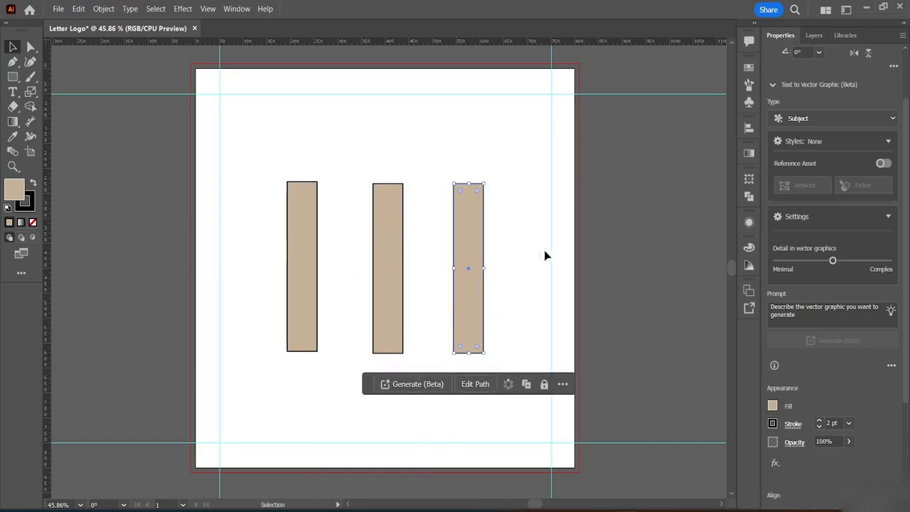
{"action": "left_click", "coordinate": [512, 250]}
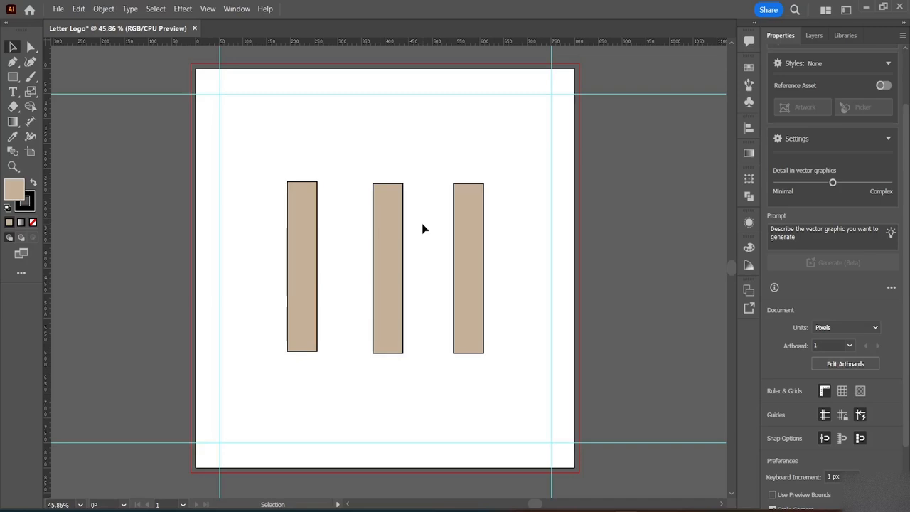
Step: Distribute the three bars by their horizontal centres and by their vertical centres
{"action": "left_click", "coordinate": [474, 257]}
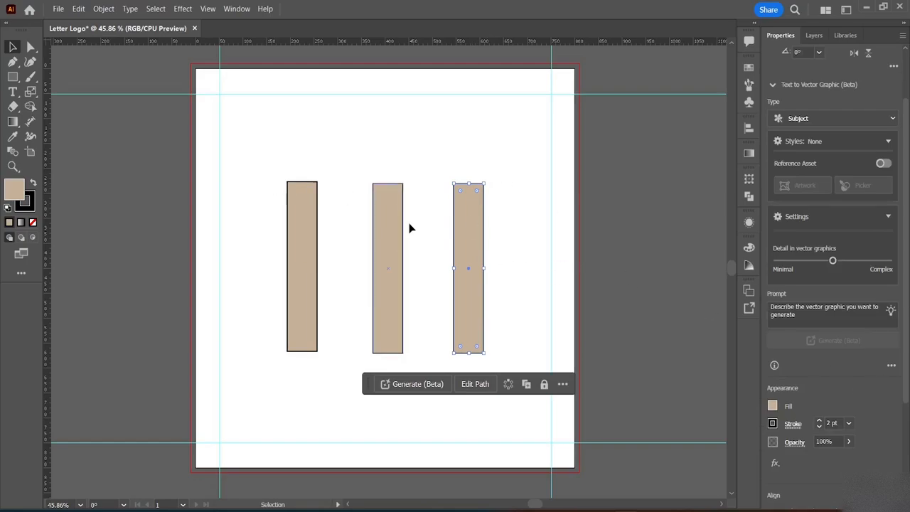
{"action": "left_click_drag", "start_coordinate": [265, 178], "coordinate": [514, 290]}
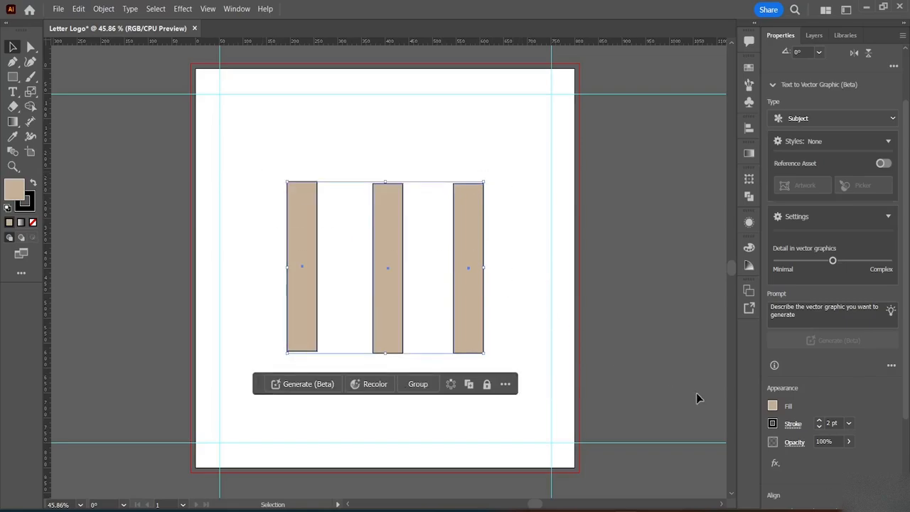
{"action": "scroll", "coordinate": [829, 455], "scroll_direction": "down", "scroll_amount": 3}
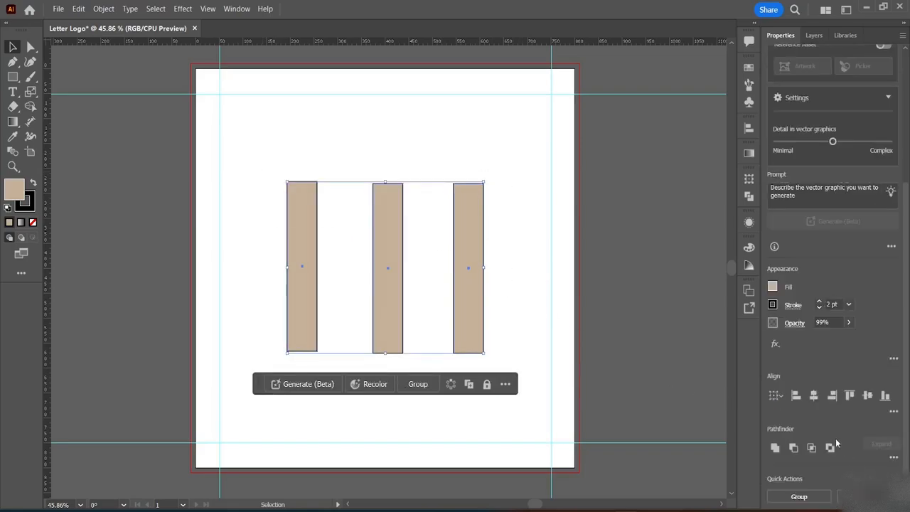
{"action": "left_click", "coordinate": [894, 411]}
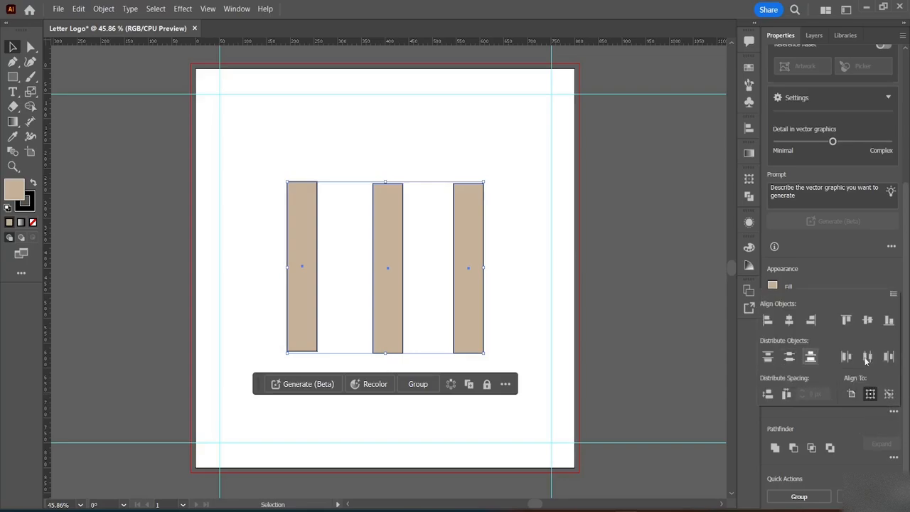
{"action": "left_click", "coordinate": [867, 358]}
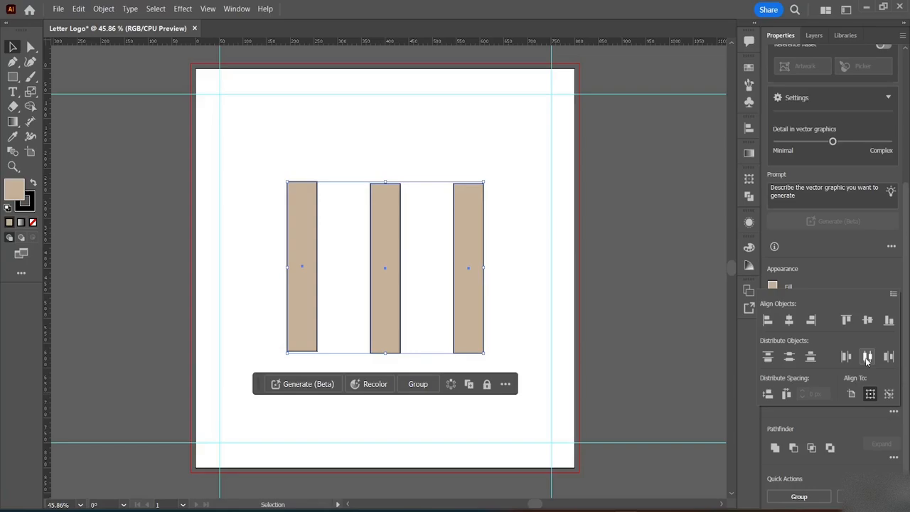
{"action": "left_click", "coordinate": [789, 356]}
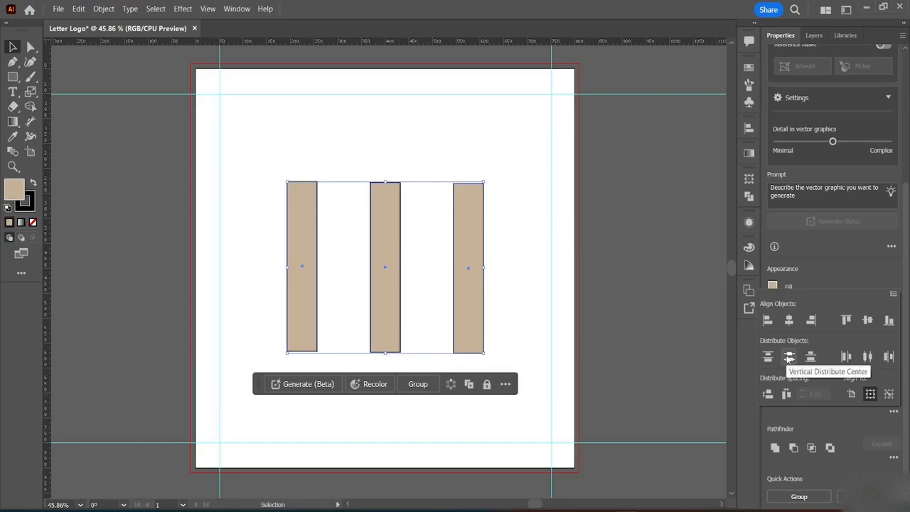
{"action": "left_click", "coordinate": [532, 278]}
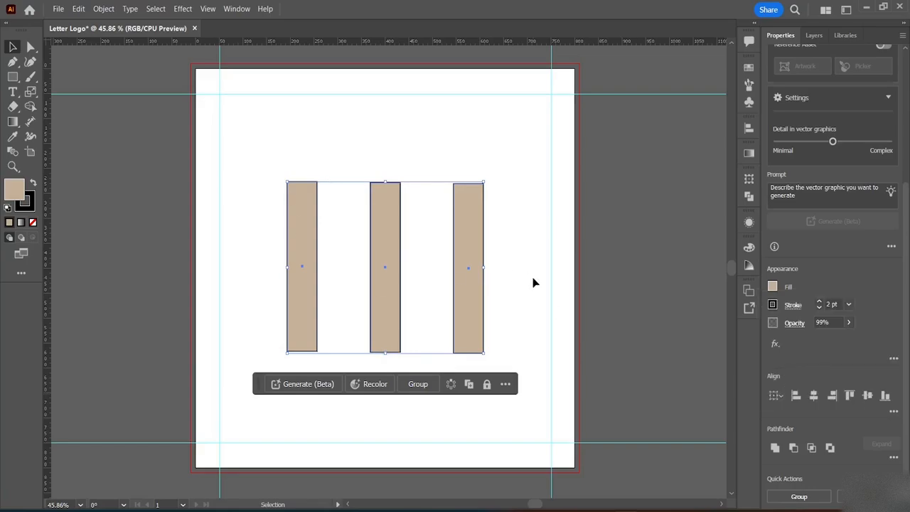
{"action": "left_click", "coordinate": [418, 131]}
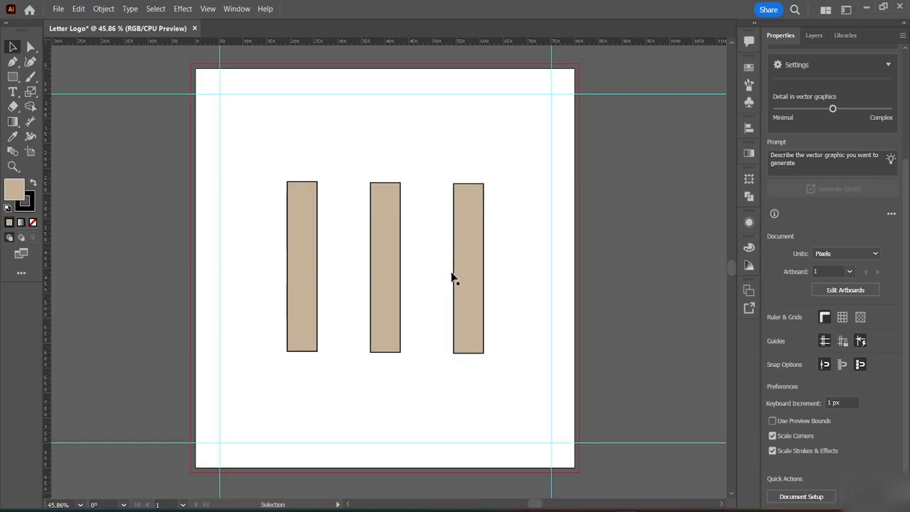
Step: Rotate the rightmost bar to horizontal, scale it to span the other two bars, and place it across their middle as an H crossbar
{"action": "left_click", "coordinate": [480, 348]}
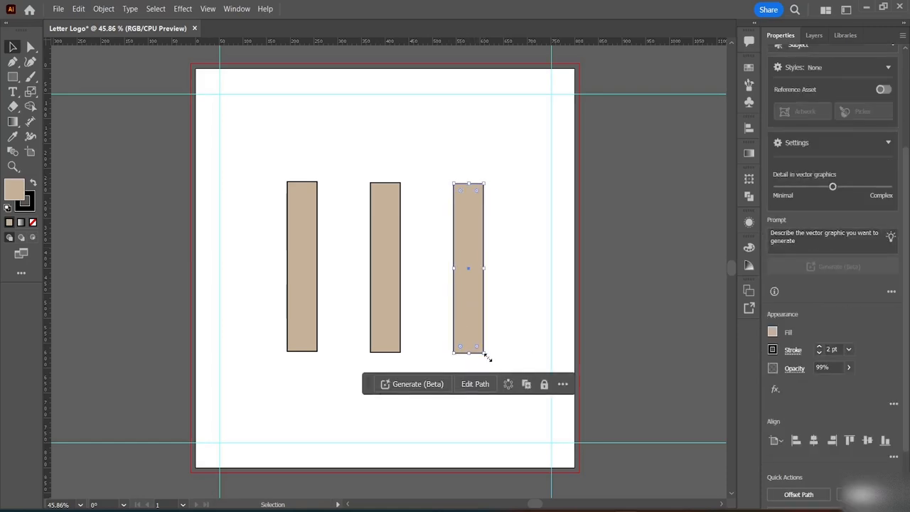
{"action": "mouse_move", "coordinate": [486, 360]}
{"action": "left_mouse_down"}
{"action": "mouse_move", "coordinate": [514, 251]}
{"action": "mouse_move", "coordinate": [517, 277]}
{"action": "mouse_move", "coordinate": [402, 266]}
{"action": "left_mouse_up"}
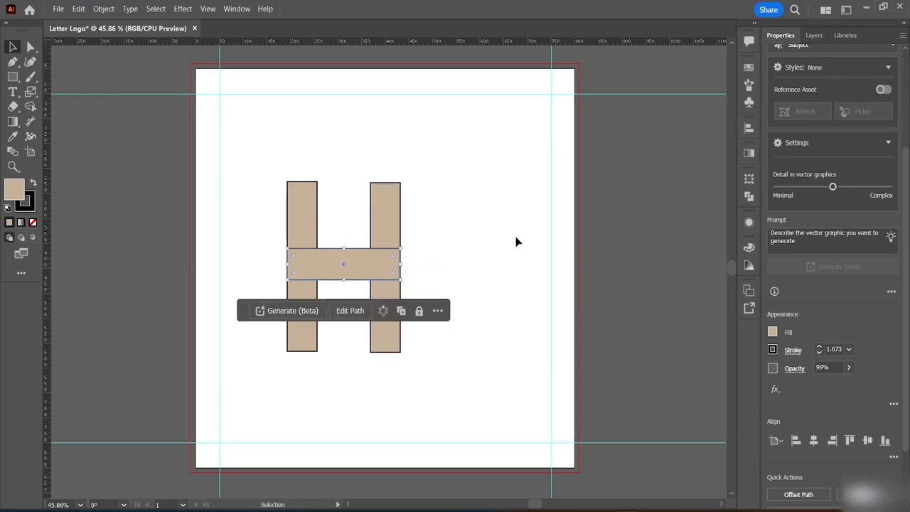
{"action": "left_click", "coordinate": [465, 219]}
Step: Remove the tan fill from the left upright, the crossbar and the right upright, leaving only their black outlines
{"action": "left_click", "coordinate": [307, 204]}
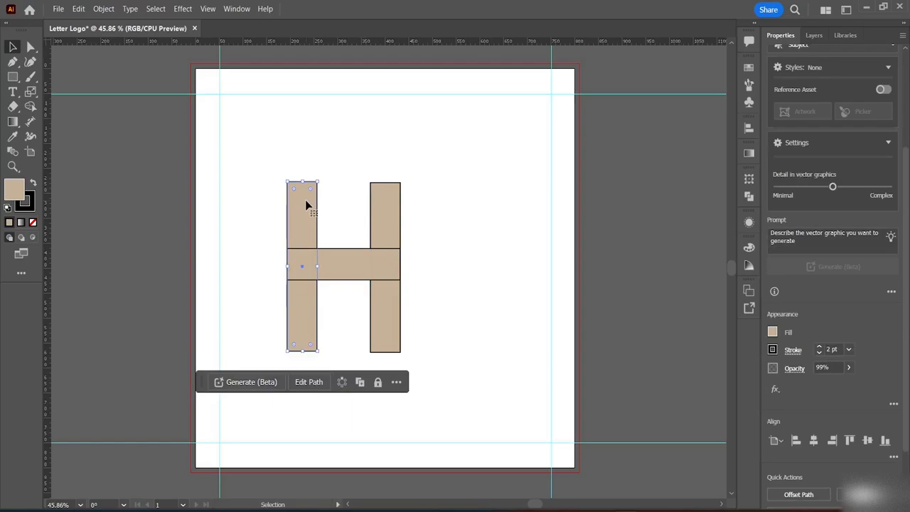
{"action": "left_click", "coordinate": [774, 332]}
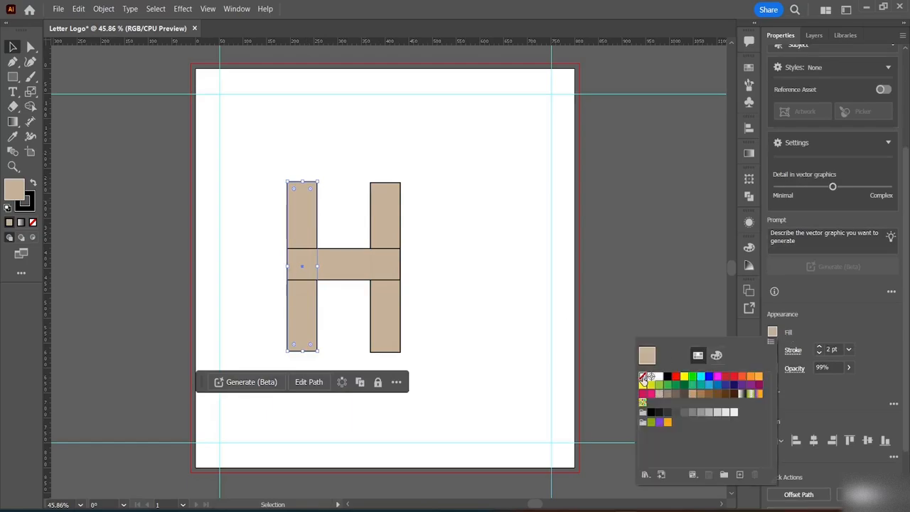
{"action": "left_click", "coordinate": [643, 376]}
{"action": "left_click", "coordinate": [376, 266]}
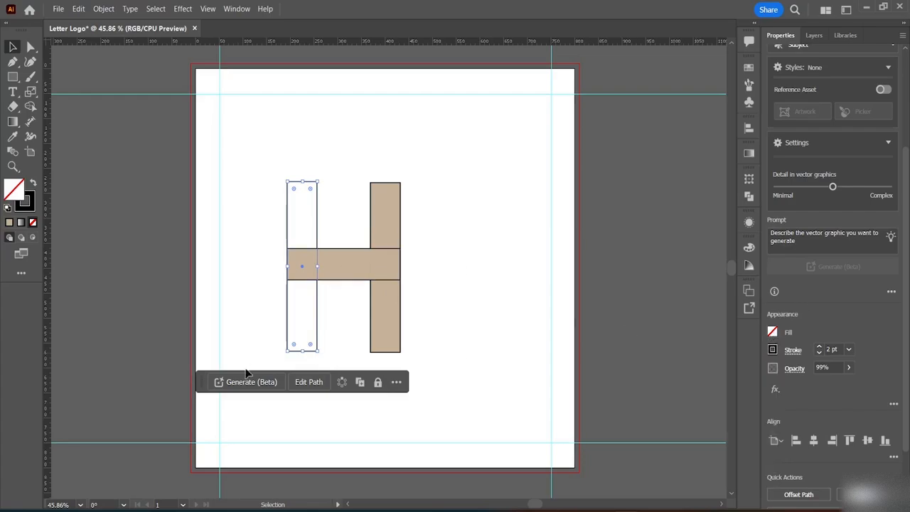
{"action": "left_click", "coordinate": [359, 281]}
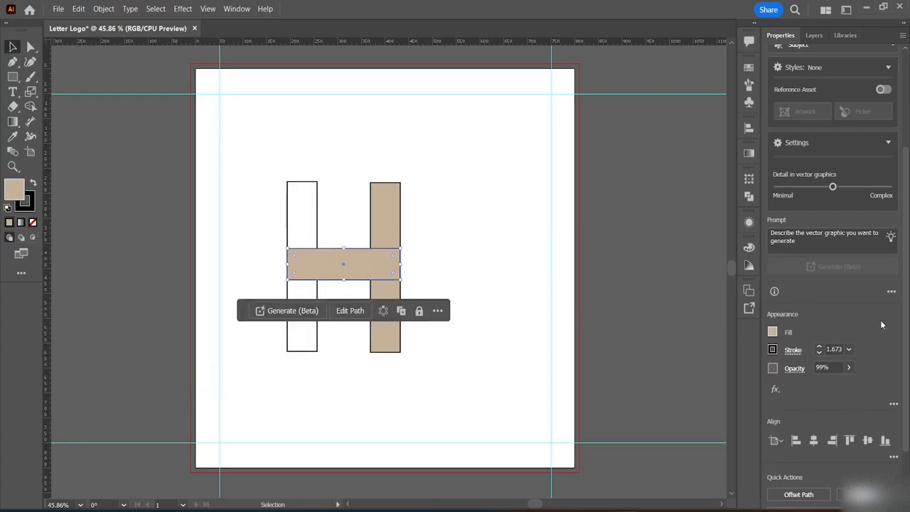
{"action": "left_click", "coordinate": [772, 332]}
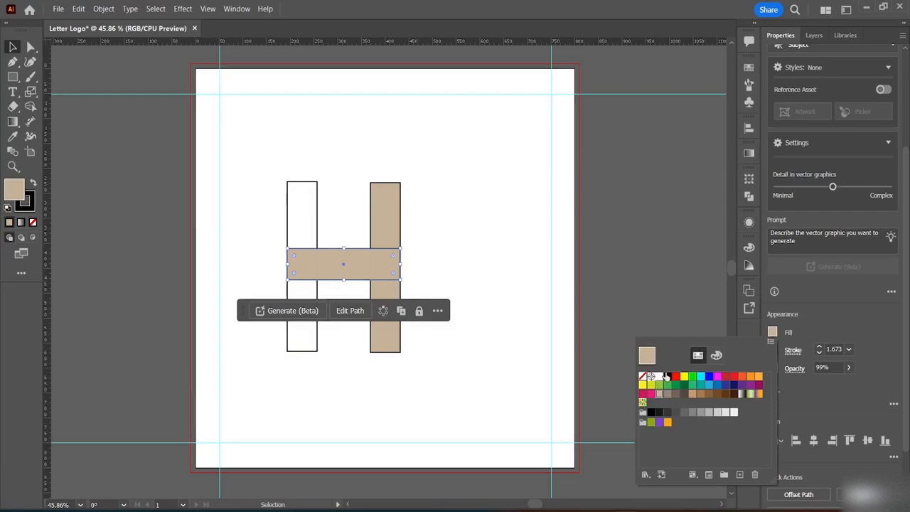
{"action": "left_click", "coordinate": [643, 378]}
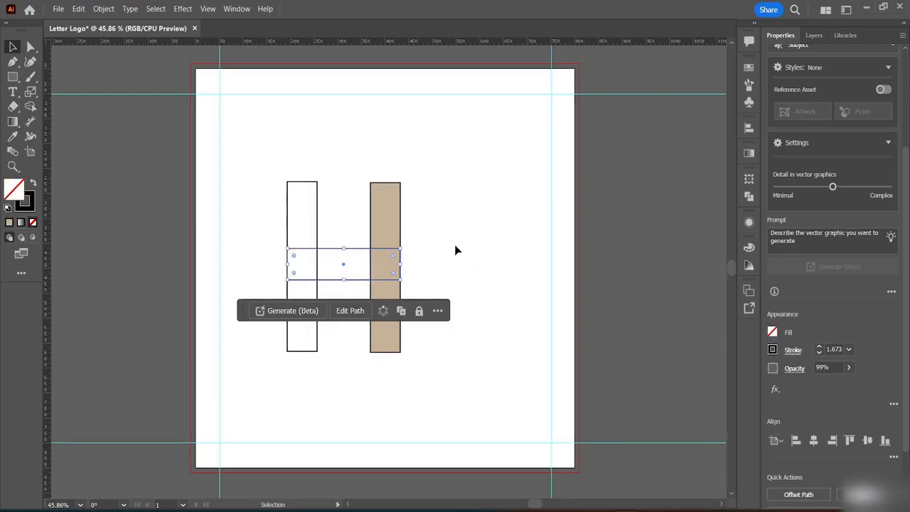
{"action": "left_click", "coordinate": [372, 233]}
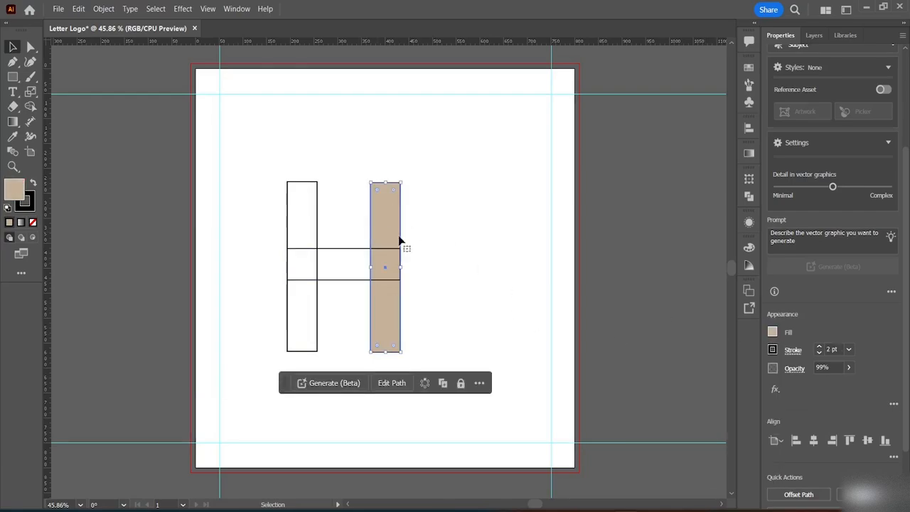
{"action": "left_click", "coordinate": [772, 332]}
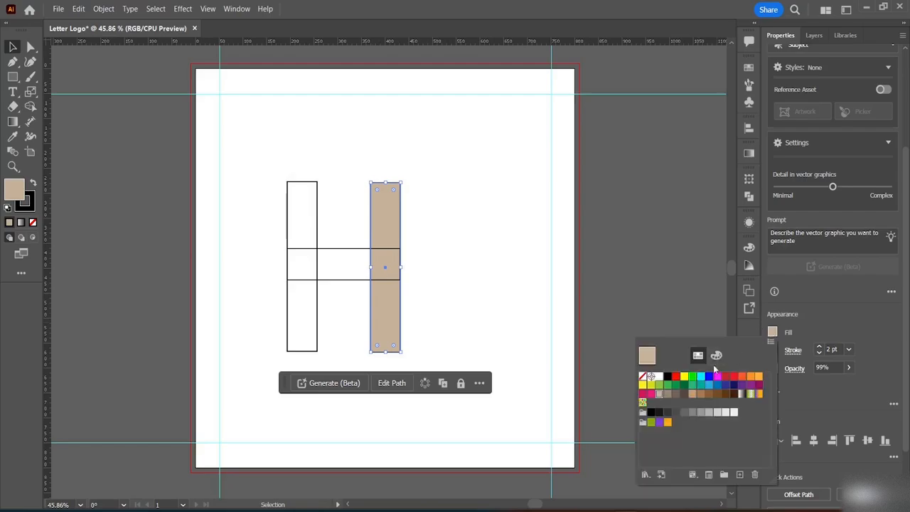
{"action": "left_click", "coordinate": [643, 376]}
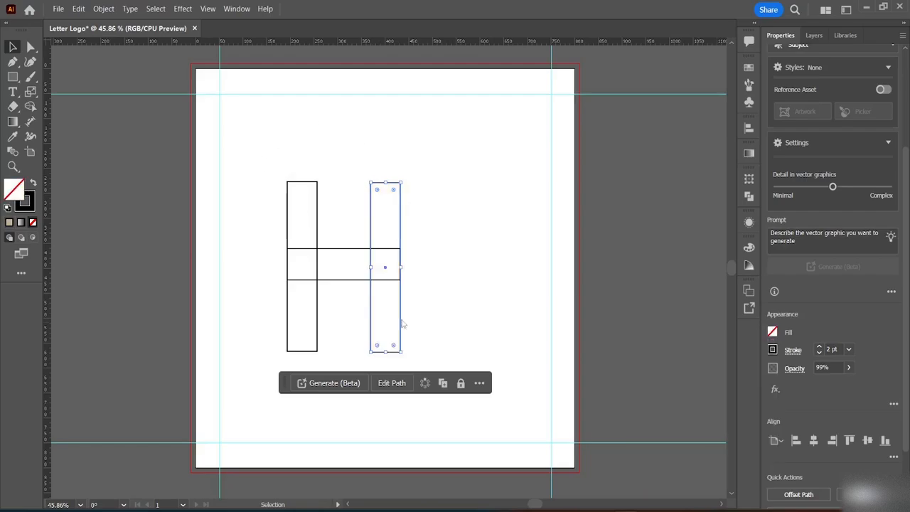
{"action": "left_click", "coordinate": [476, 194]}
Step: Move all three H bars together to the middle of the artboard, centred at about X 400 px
{"action": "left_click_drag", "start_coordinate": [251, 142], "coordinate": [431, 352]}
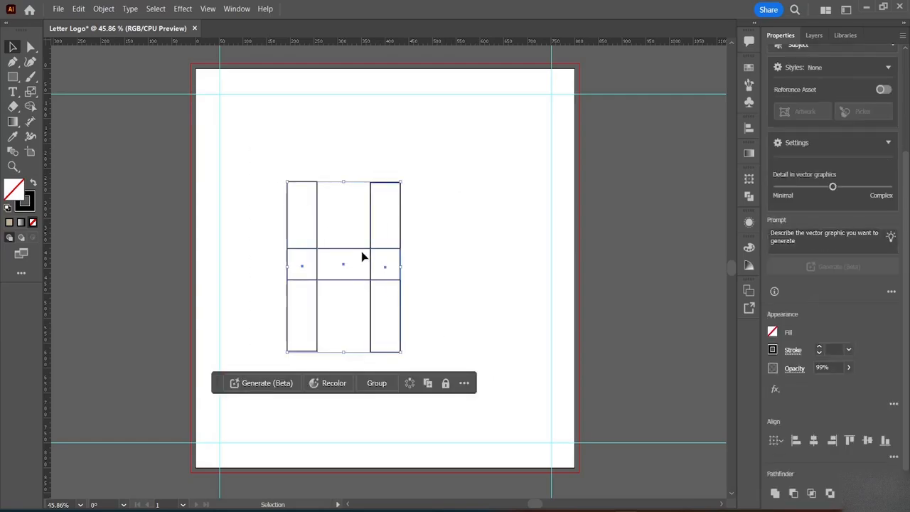
{"action": "left_click_drag", "start_coordinate": [361, 251], "coordinate": [401, 250]}
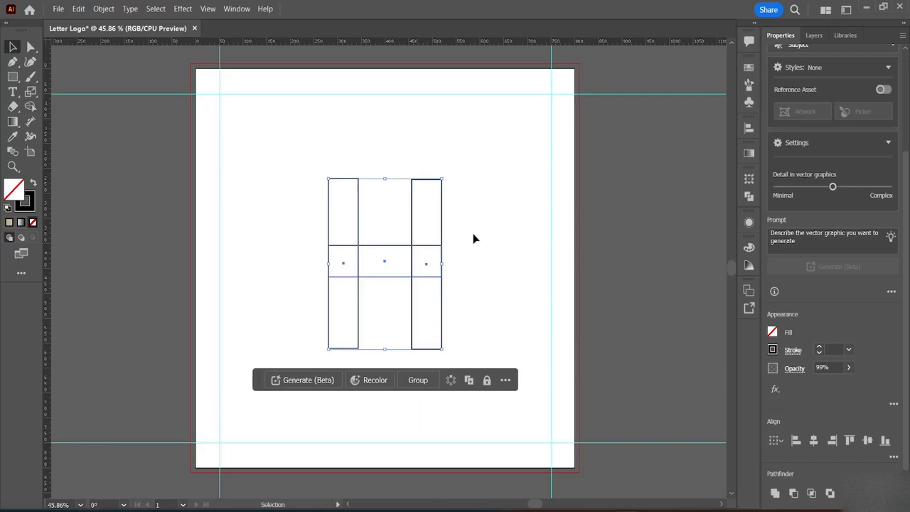
{"action": "left_click", "coordinate": [478, 240]}
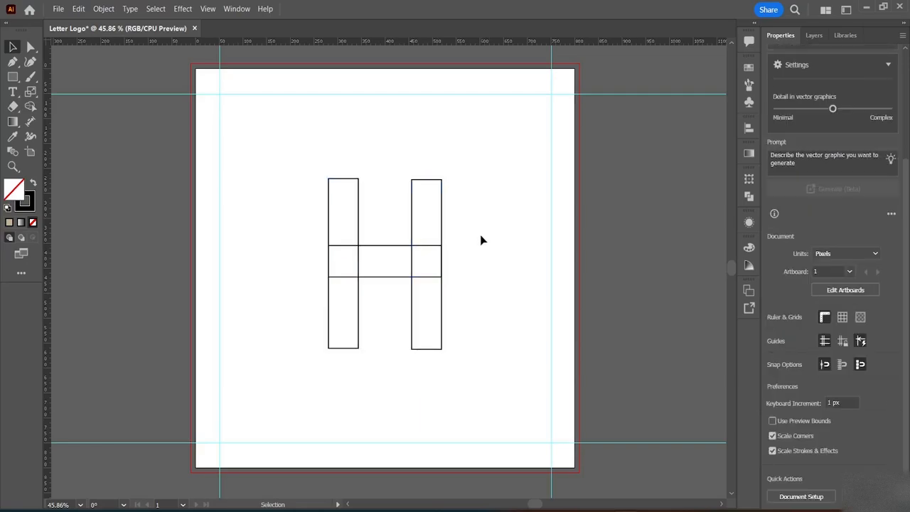
Step: Round the crossbar's lower-left and upper-right corners to a 63 px radius, keeping its other two corners square
{"action": "left_click", "coordinate": [381, 280]}
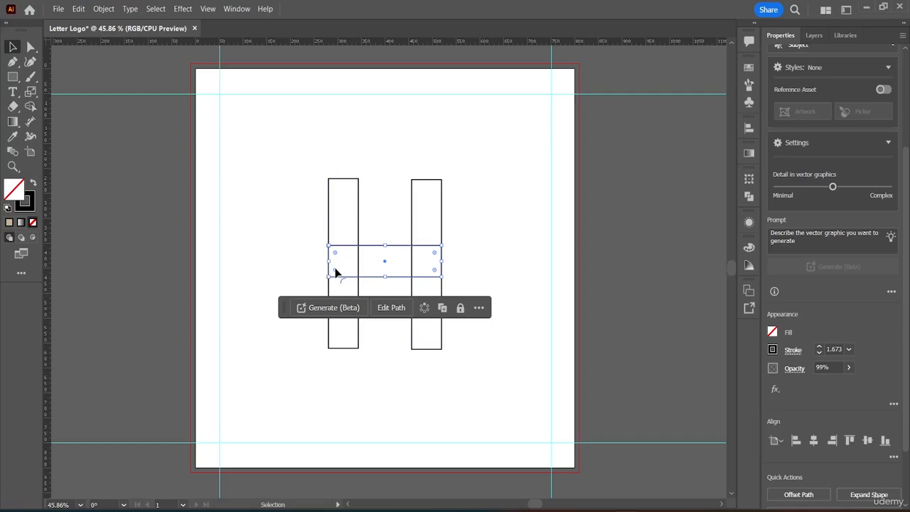
{"action": "left_click_drag", "start_coordinate": [337, 273], "coordinate": [372, 250]}
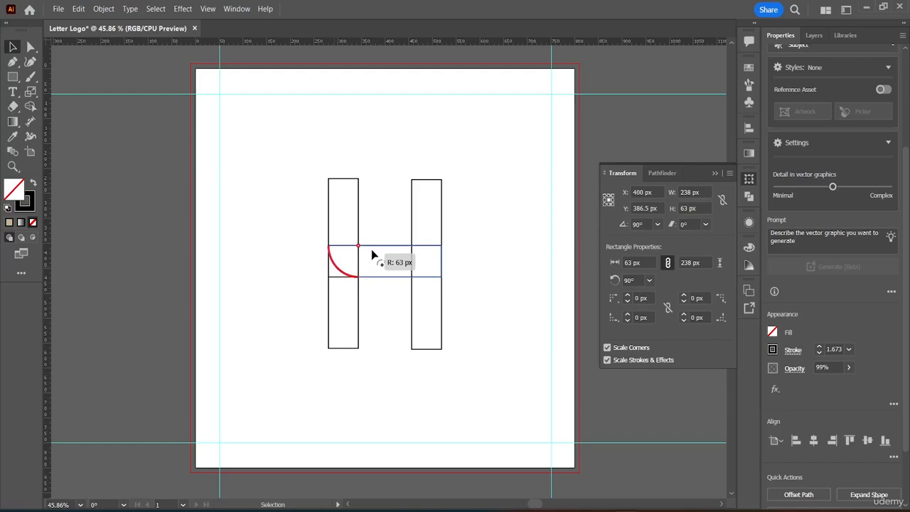
{"action": "left_click_drag", "start_coordinate": [371, 250], "coordinate": [433, 240]}
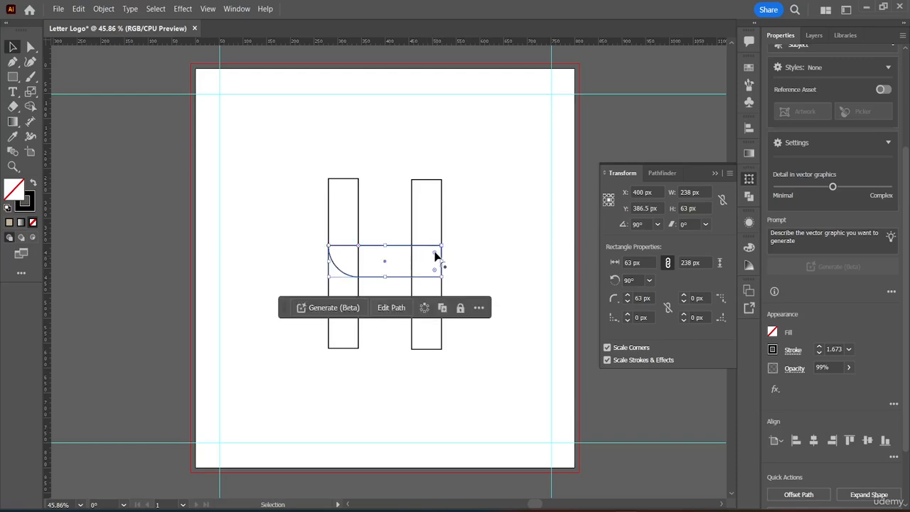
{"action": "left_click_drag", "start_coordinate": [435, 255], "coordinate": [406, 282]}
{"action": "left_click", "coordinate": [492, 267]}
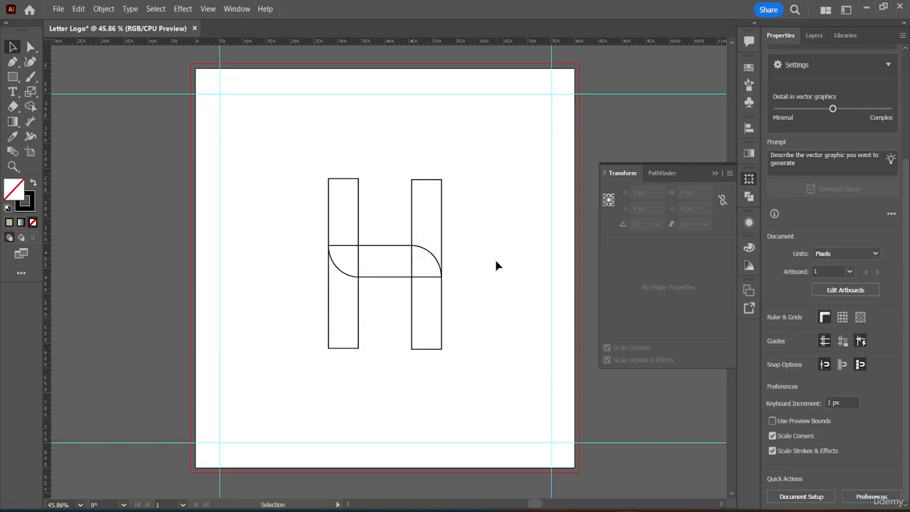
Step: Offset the rounded crossbar's path outward by 8 px with Miter joins and a miter limit of 4
{"action": "left_click", "coordinate": [376, 282]}
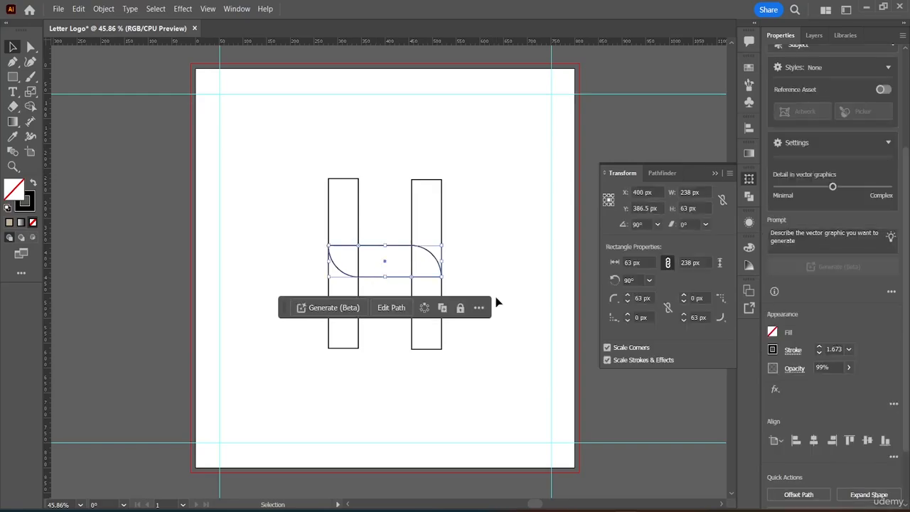
{"action": "left_click", "coordinate": [101, 9]}
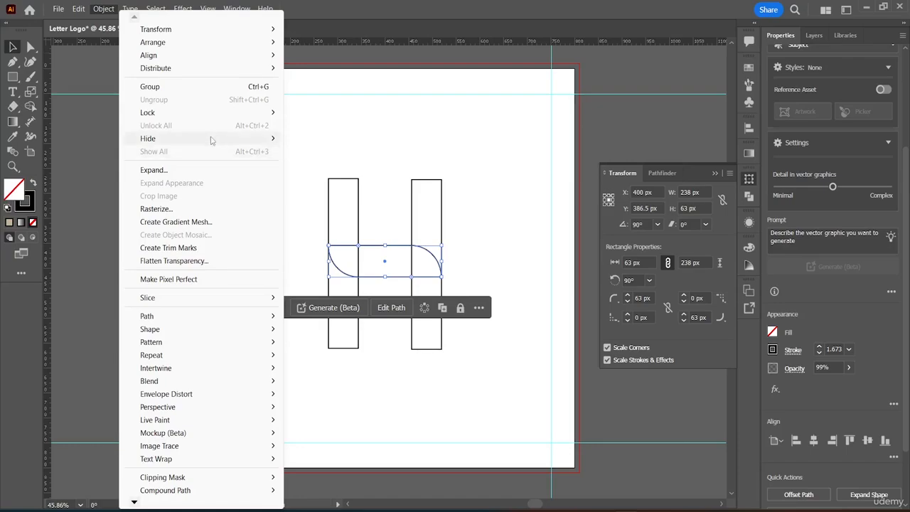
{"action": "mouse_move", "coordinate": [208, 315]}
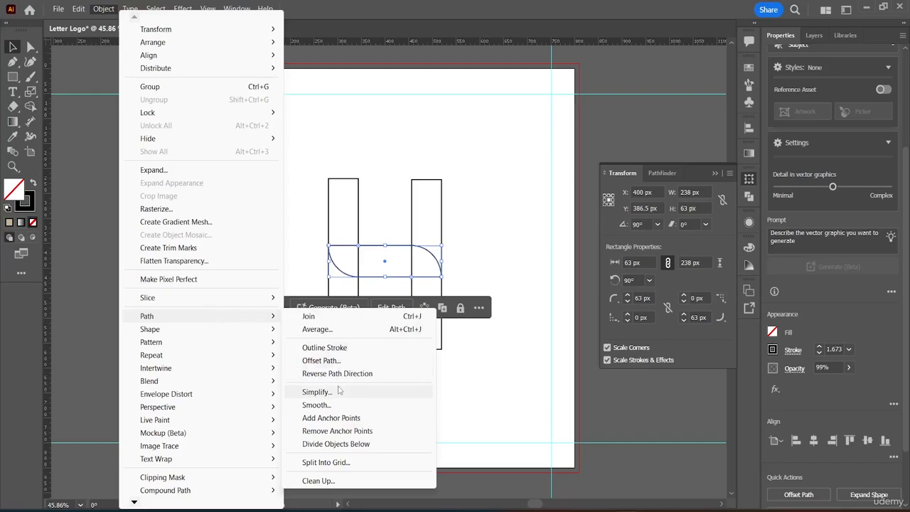
{"action": "left_click", "coordinate": [323, 360]}
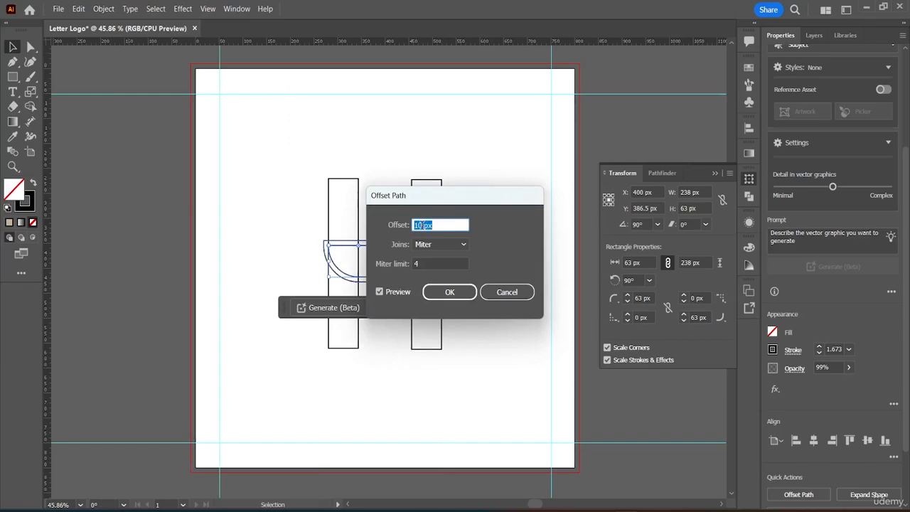
{"action": "left_click", "coordinate": [424, 224]}
{"action": "key", "text": "BackSpace"}
{"action": "key", "text": "BackSpace"}
{"action": "type", "text": "8"}
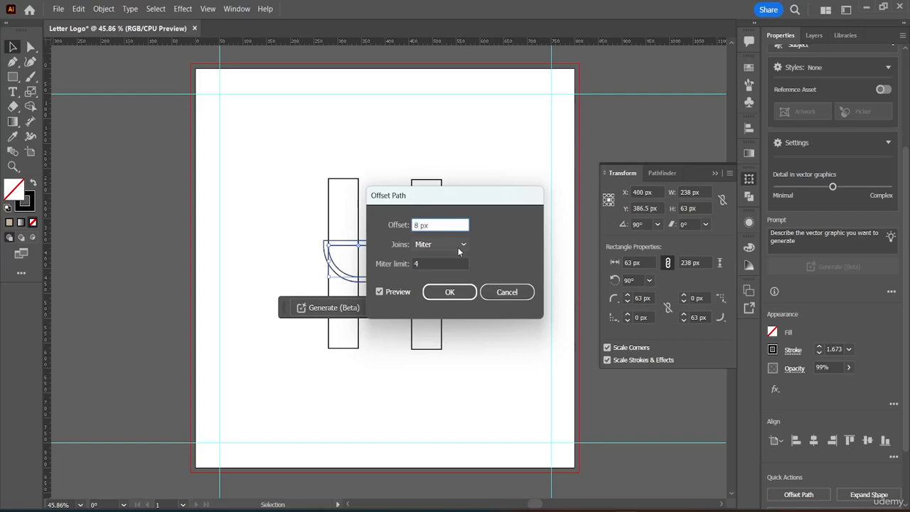
{"action": "left_click", "coordinate": [380, 292]}
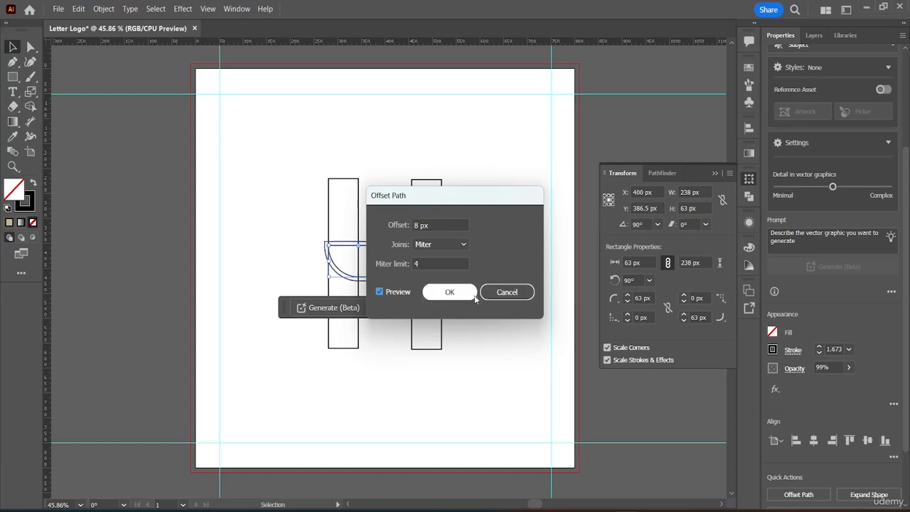
{"action": "left_click", "coordinate": [449, 292]}
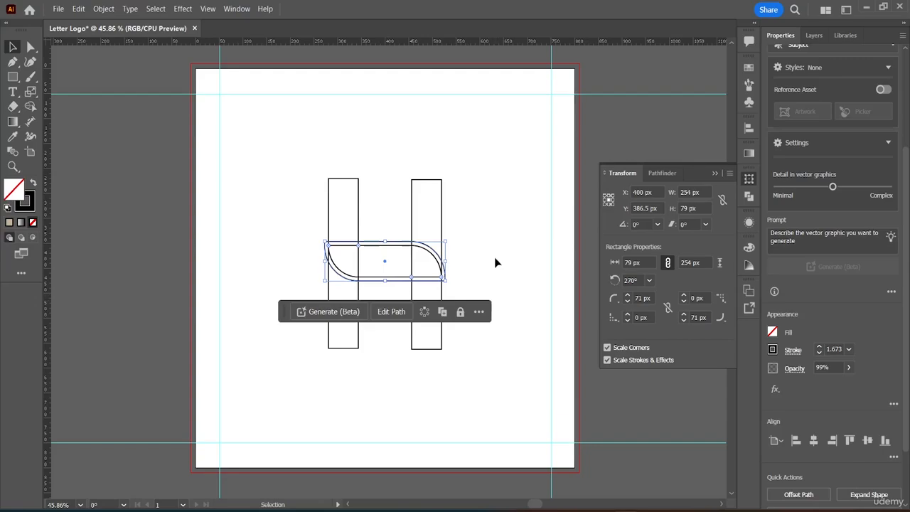
Step: Merge the left upright's upper part, the inner crossbar and the right upright's lower part into one shape with Shape Builder
{"action": "left_click_drag", "start_coordinate": [300, 155], "coordinate": [471, 412]}
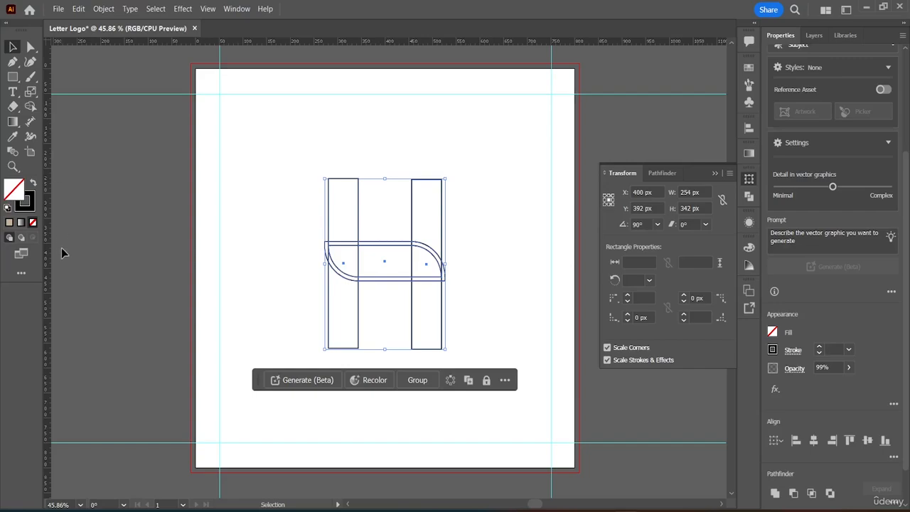
{"action": "left_click", "coordinate": [31, 107]}
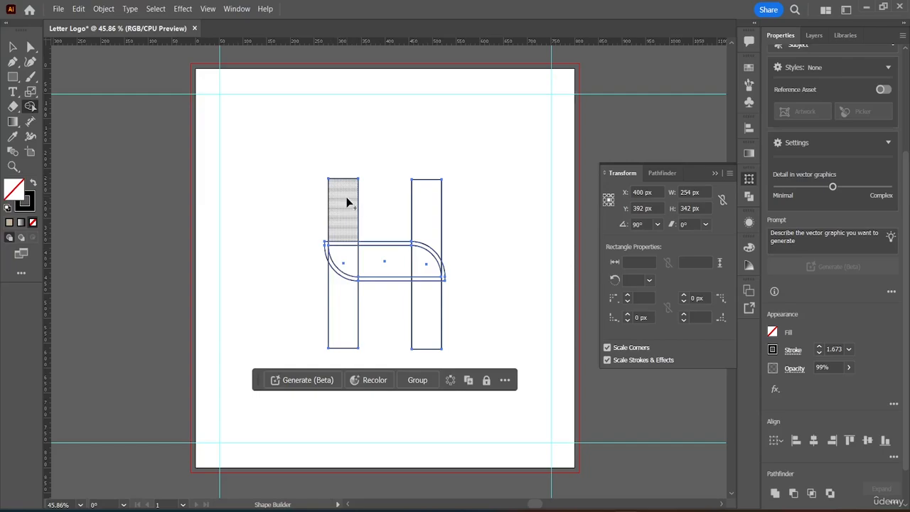
{"action": "mouse_move", "coordinate": [348, 204]}
{"action": "left_mouse_down"}
{"action": "mouse_move", "coordinate": [344, 227]}
{"action": "mouse_move", "coordinate": [357, 260]}
{"action": "mouse_move", "coordinate": [423, 264]}
{"action": "mouse_move", "coordinate": [427, 286]}
{"action": "left_mouse_up"}
{"action": "left_click_drag", "start_coordinate": [429, 323], "coordinate": [429, 325]}
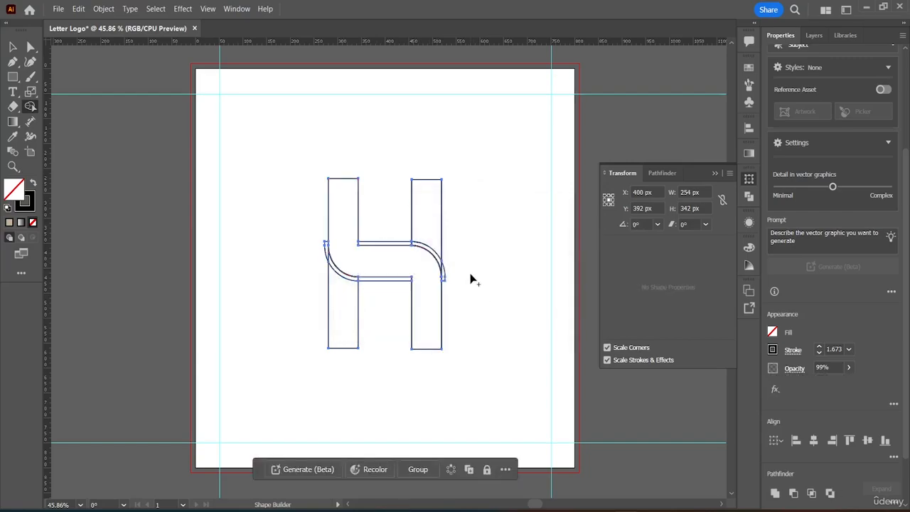
Step: Extract the right upright's upper part and the left upright's lower part as separate shapes with Shape Builder, then deselect everything
{"action": "left_click", "coordinate": [432, 199]}
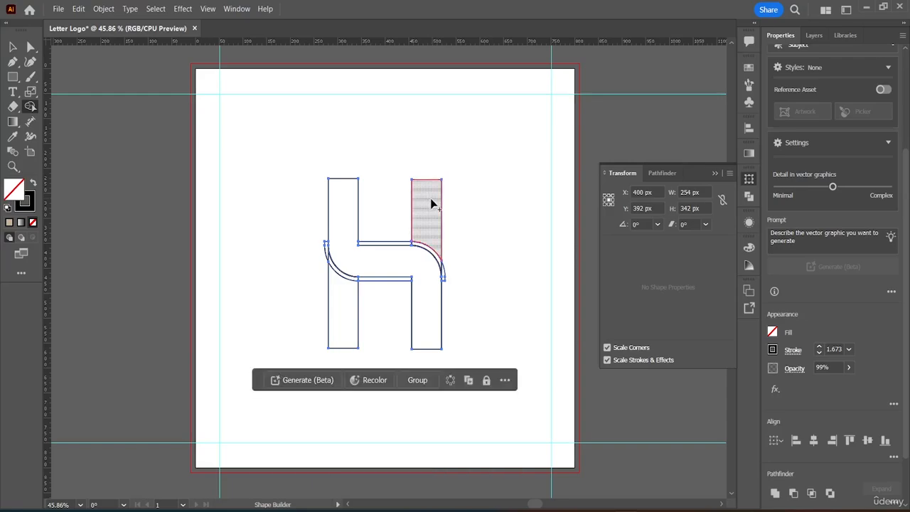
{"action": "left_click", "coordinate": [343, 308]}
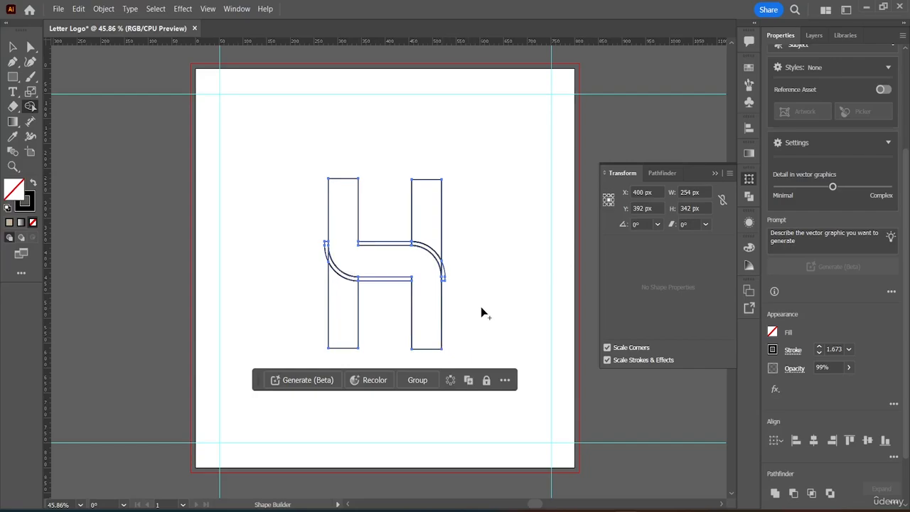
{"action": "left_click", "coordinate": [12, 47]}
{"action": "left_click", "coordinate": [402, 153]}
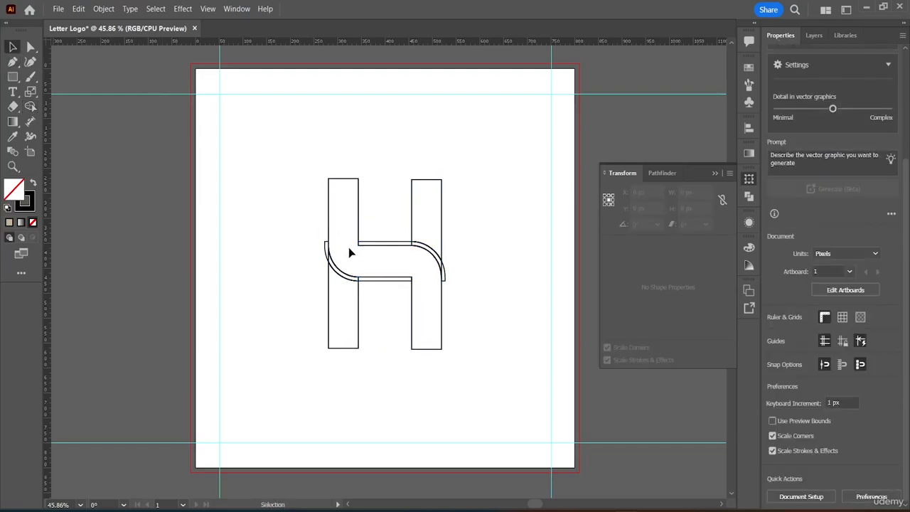
Step: Remove the offset pieces overhanging the left upright and the strip beneath the crossbar with Shape Builder
{"action": "left_click", "coordinate": [406, 278]}
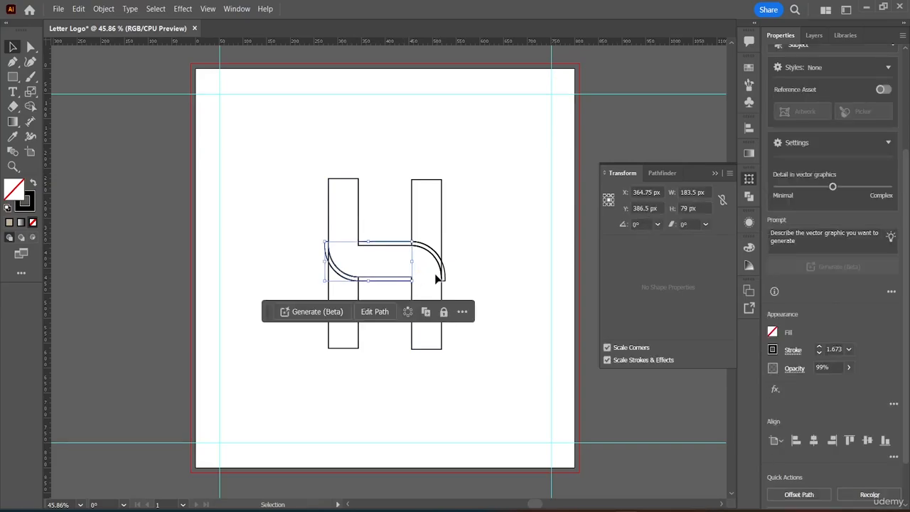
{"action": "scroll", "coordinate": [483, 242], "scroll_direction": "up", "scroll_amount": 1}
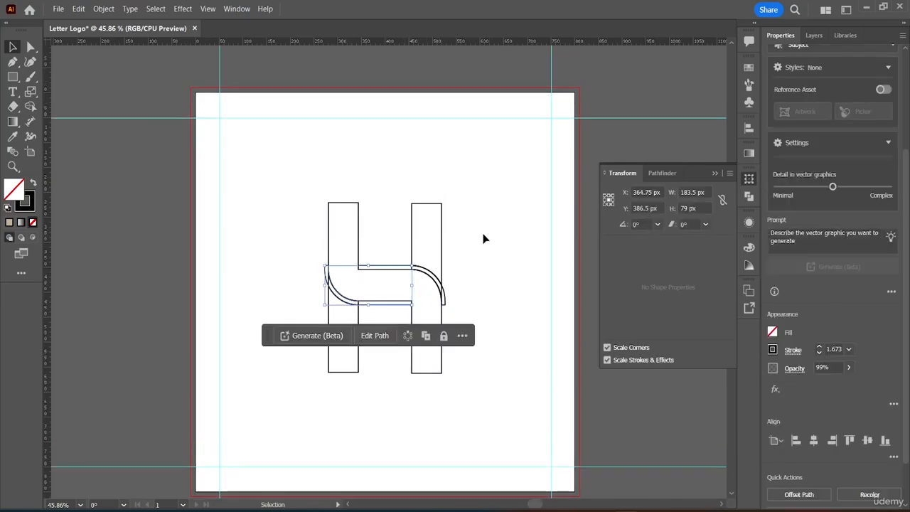
{"action": "scroll", "coordinate": [484, 239], "scroll_direction": "down", "scroll_amount": 3}
{"action": "scroll", "coordinate": [472, 242], "scroll_direction": "up", "scroll_amount": 2}
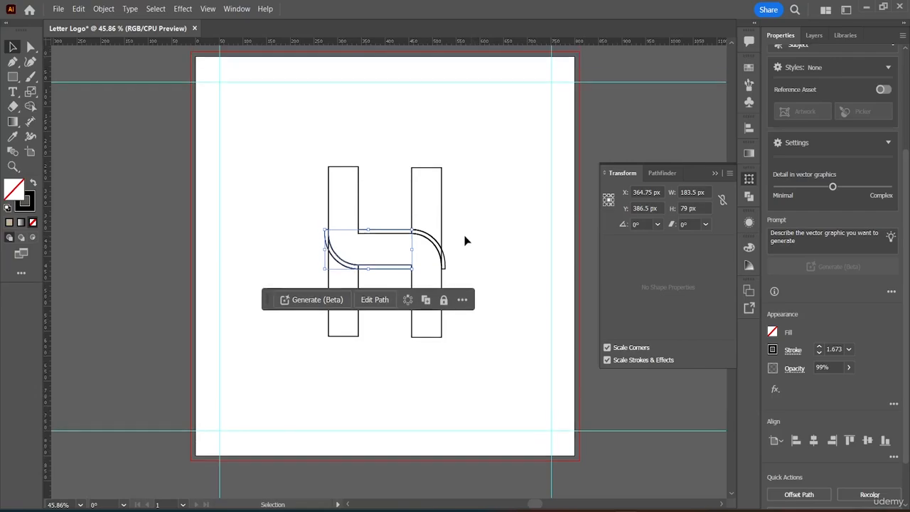
{"action": "key", "text": "a"}
{"action": "key", "text": "ctrl+plus"}
{"action": "key", "text": "ctrl+plus"}
{"action": "key", "text": "ctrl+plus"}
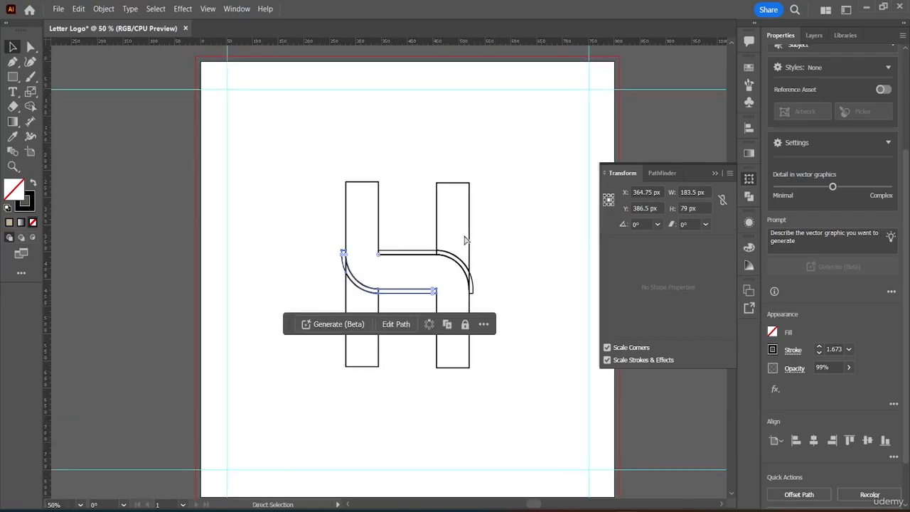
{"action": "key", "text": "v"}
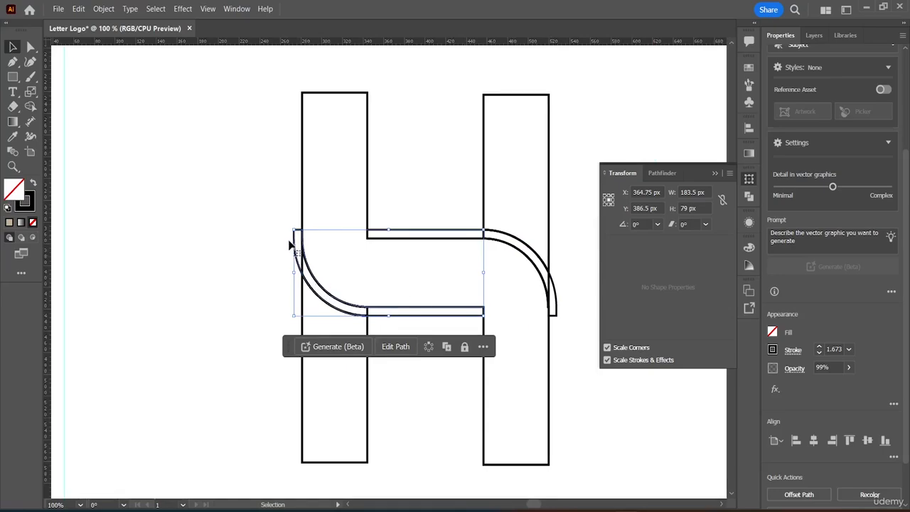
{"action": "left_click_drag", "start_coordinate": [225, 93], "coordinate": [605, 463]}
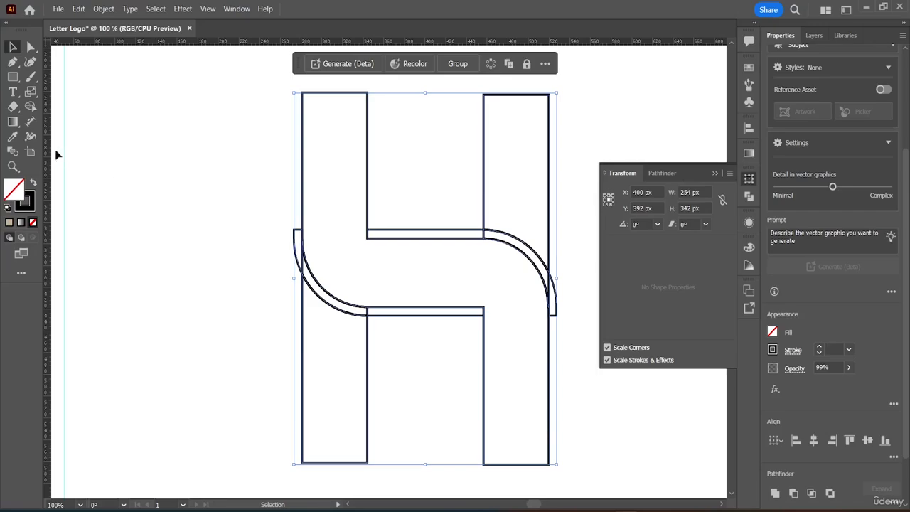
{"action": "left_click", "coordinate": [31, 106]}
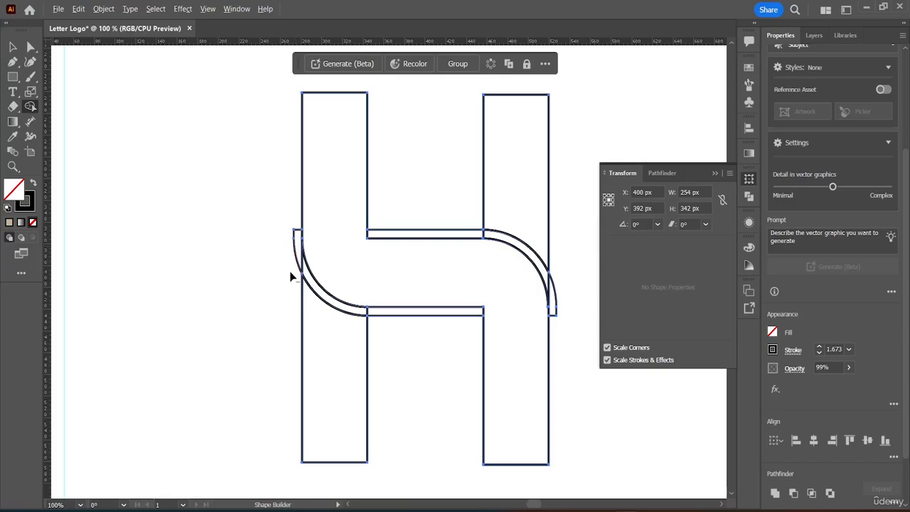
{"action": "left_click_drag", "start_coordinate": [293, 264], "coordinate": [298, 229]}
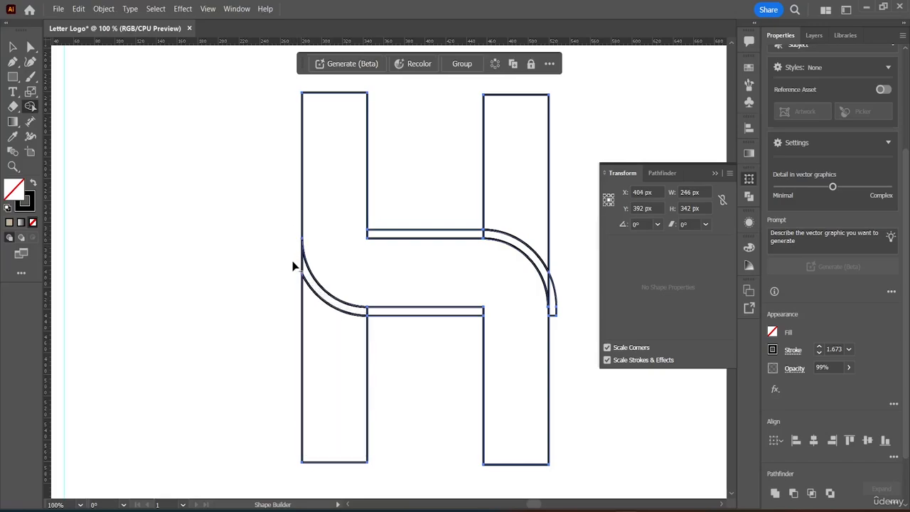
{"action": "mouse_move", "coordinate": [292, 256]}
{"action": "left_mouse_down"}
{"action": "mouse_move", "coordinate": [398, 366]}
{"action": "mouse_move", "coordinate": [412, 352]}
{"action": "mouse_move", "coordinate": [390, 313]}
{"action": "mouse_move", "coordinate": [368, 315]}
{"action": "left_mouse_up"}
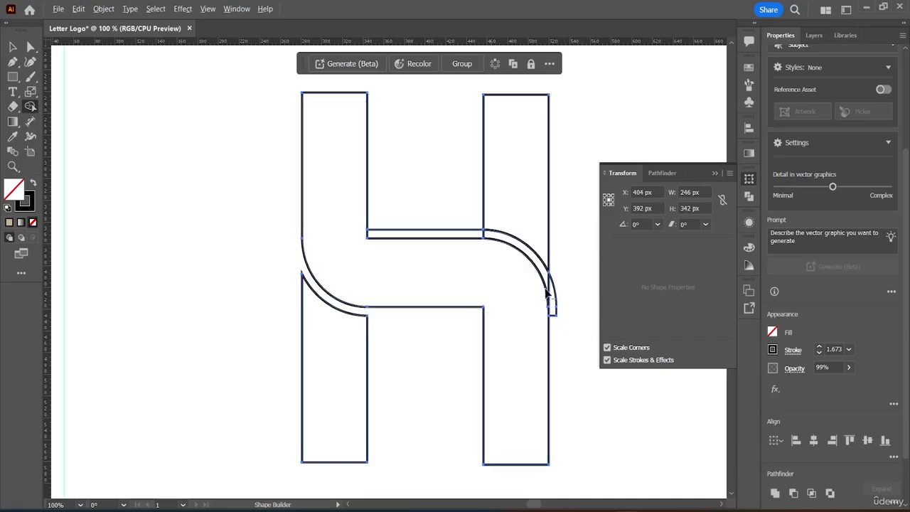
Step: Remove the offset pieces overhanging the right upright and the strip above the crossbar with Shape Builder, then deselect everything
{"action": "mouse_move", "coordinate": [554, 329]}
{"action": "left_mouse_down"}
{"action": "mouse_move", "coordinate": [532, 261]}
{"action": "mouse_move", "coordinate": [569, 238]}
{"action": "left_mouse_up"}
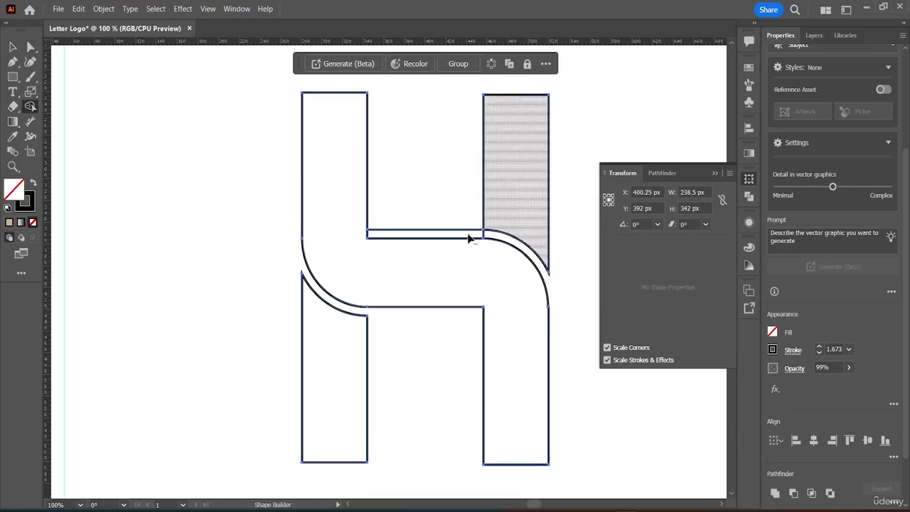
{"action": "left_click", "coordinate": [430, 238]}
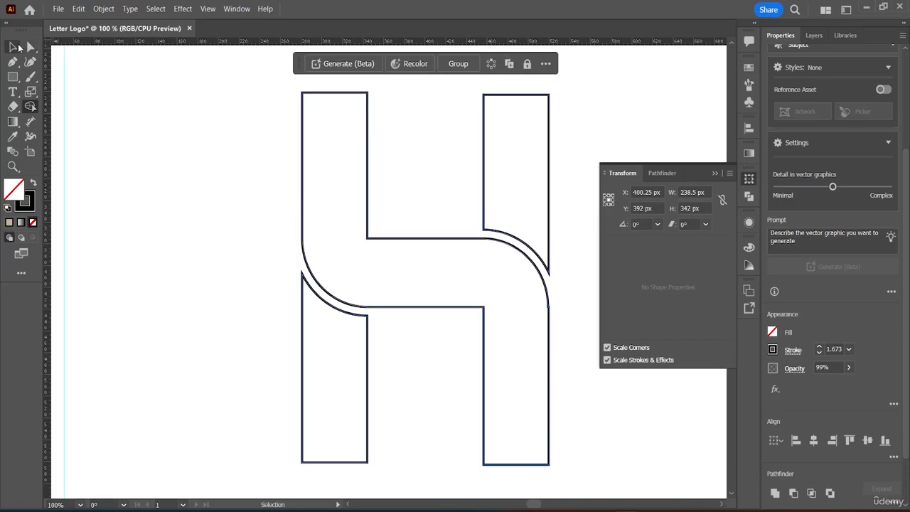
{"action": "left_click", "coordinate": [174, 162]}
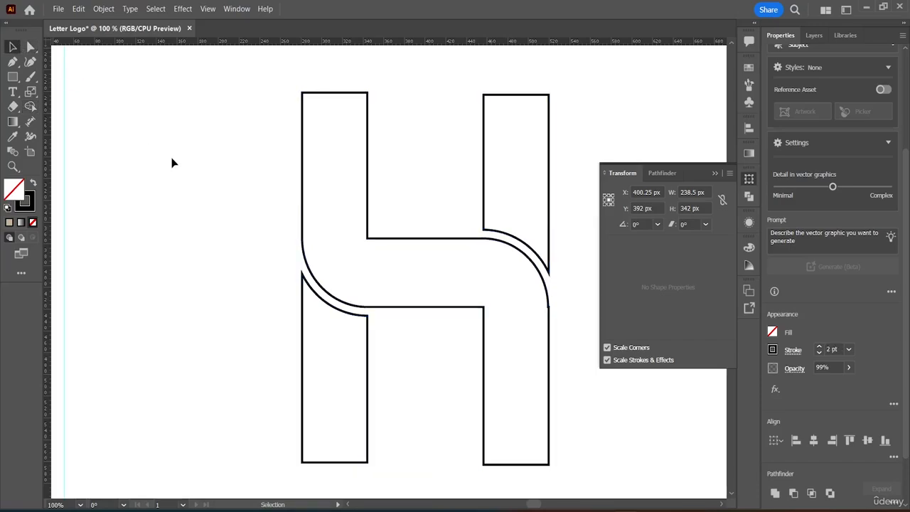
{"action": "left_click", "coordinate": [489, 199]}
{"action": "left_click", "coordinate": [596, 123]}
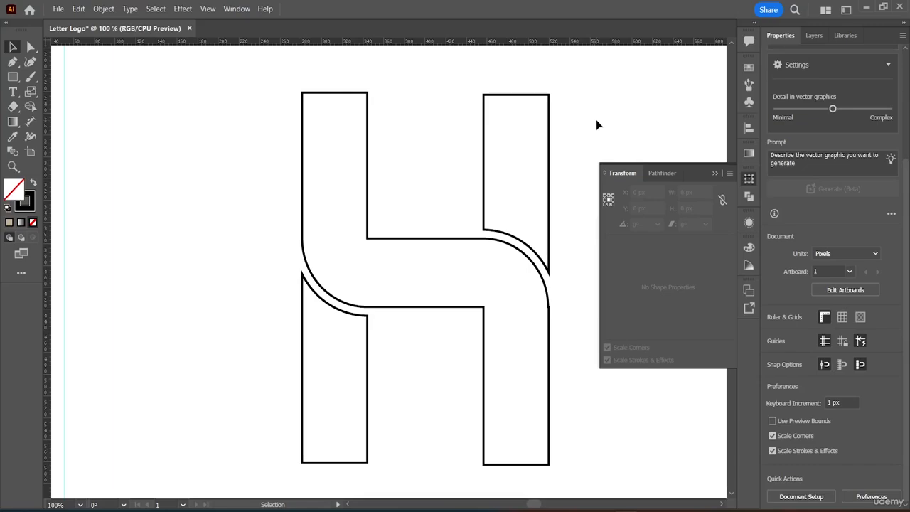
Step: Round the upper-left corner of the central interlocking shape to its maximum radius, keeping the adjacent top corner square
{"action": "key", "text": "ctrl+minus"}
{"action": "key", "text": "ctrl+minus"}
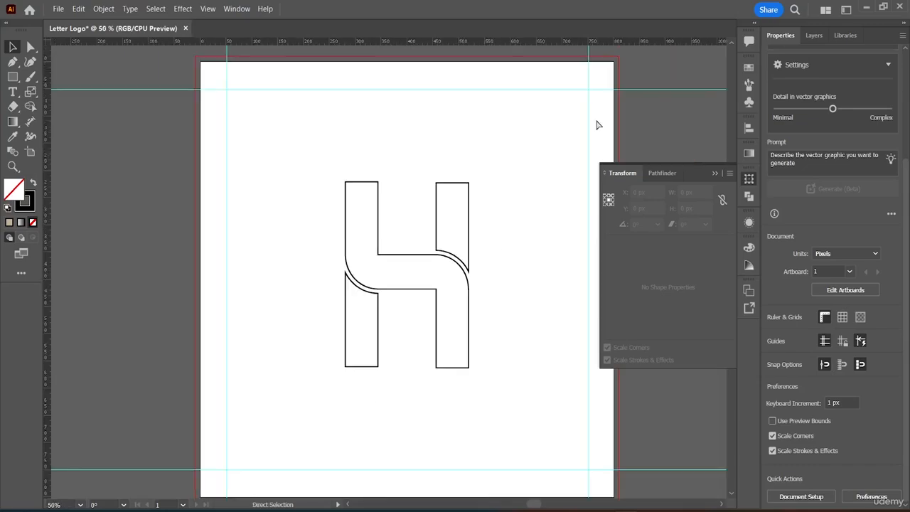
{"action": "left_click", "coordinate": [379, 223]}
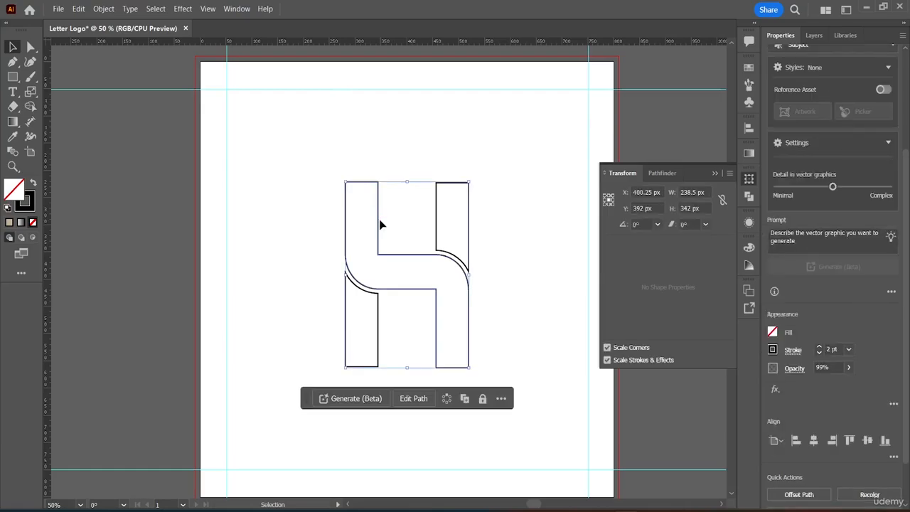
{"action": "left_click", "coordinate": [509, 262]}
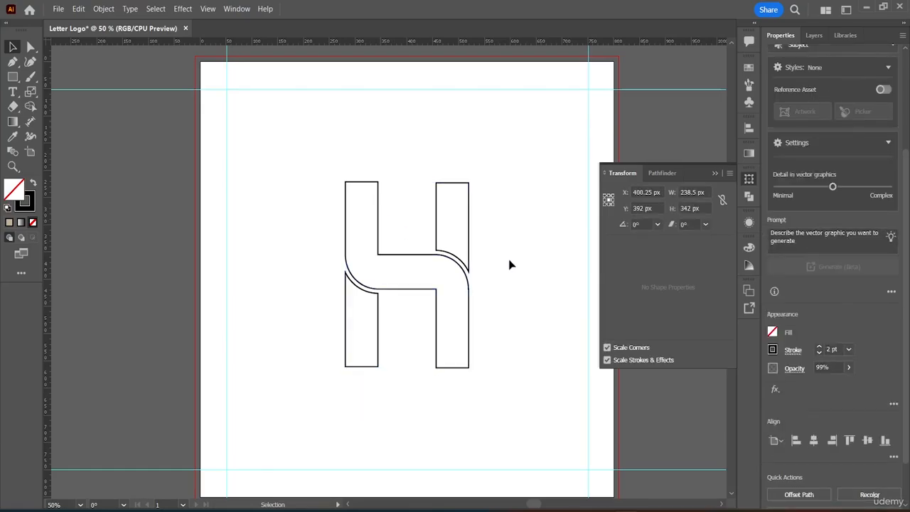
{"action": "left_click", "coordinate": [467, 284]}
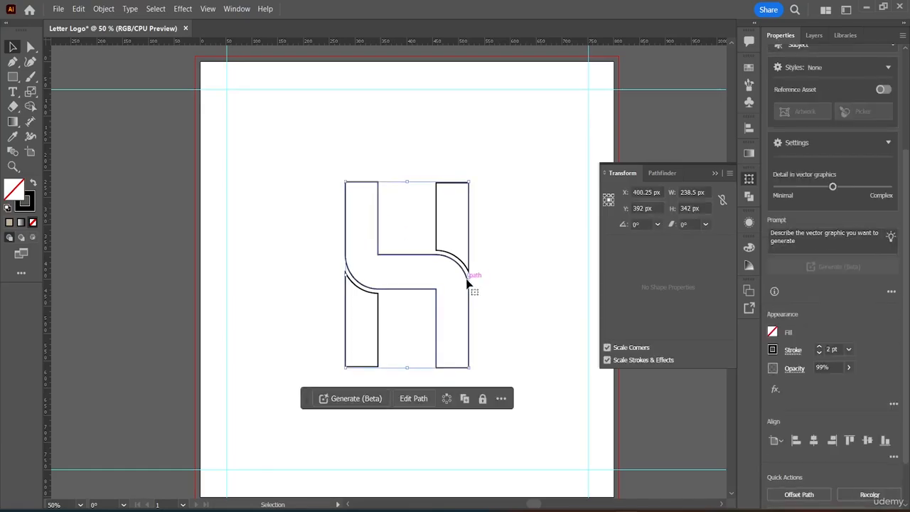
{"action": "left_click", "coordinate": [30, 47]}
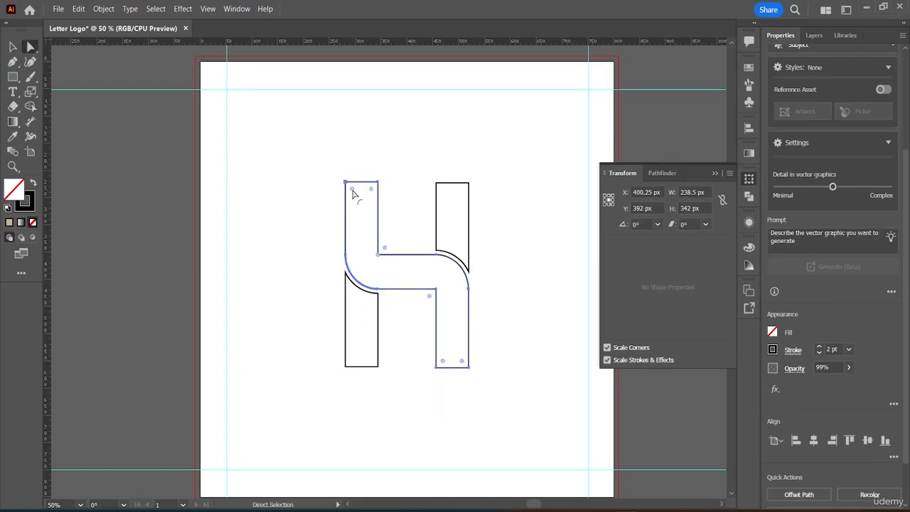
{"action": "left_click_drag", "start_coordinate": [353, 193], "coordinate": [348, 171]}
{"action": "double_click", "coordinate": [352, 192]}
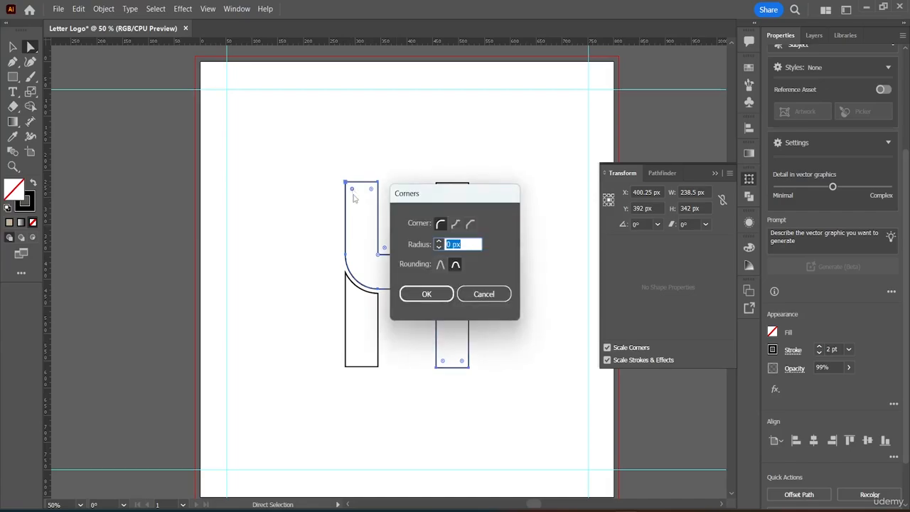
{"action": "left_click", "coordinate": [433, 299]}
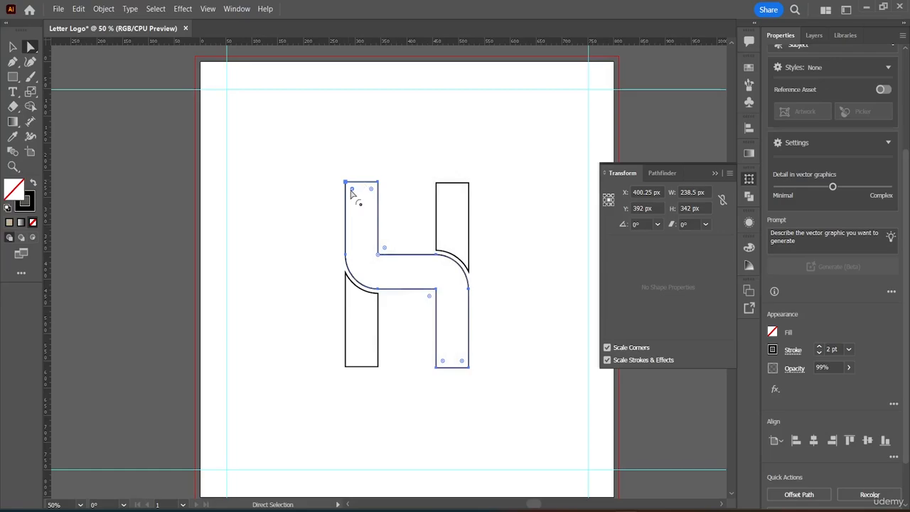
{"action": "left_click_drag", "start_coordinate": [354, 193], "coordinate": [378, 228]}
Step: Round the bottom inner corner of the central shape's right leg to its maximum radius, then deselect the shape
{"action": "double_click", "coordinate": [442, 363]}
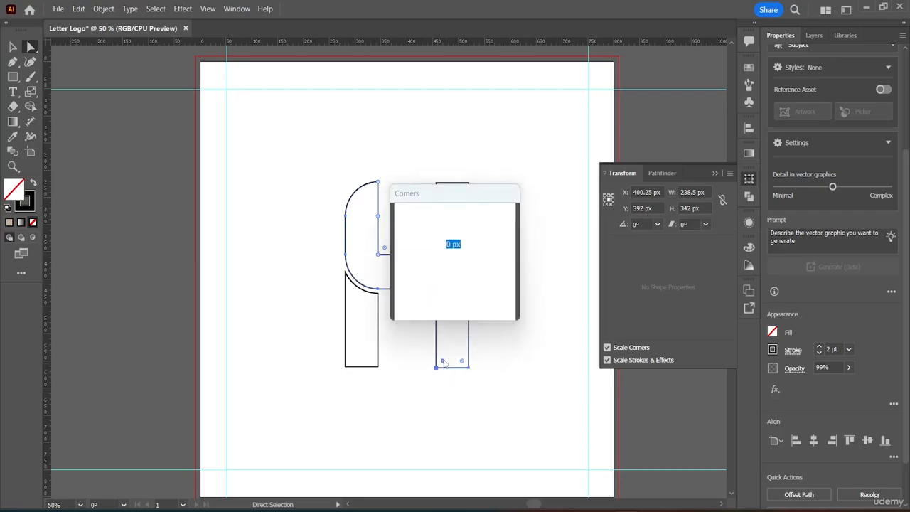
{"action": "left_click", "coordinate": [475, 293]}
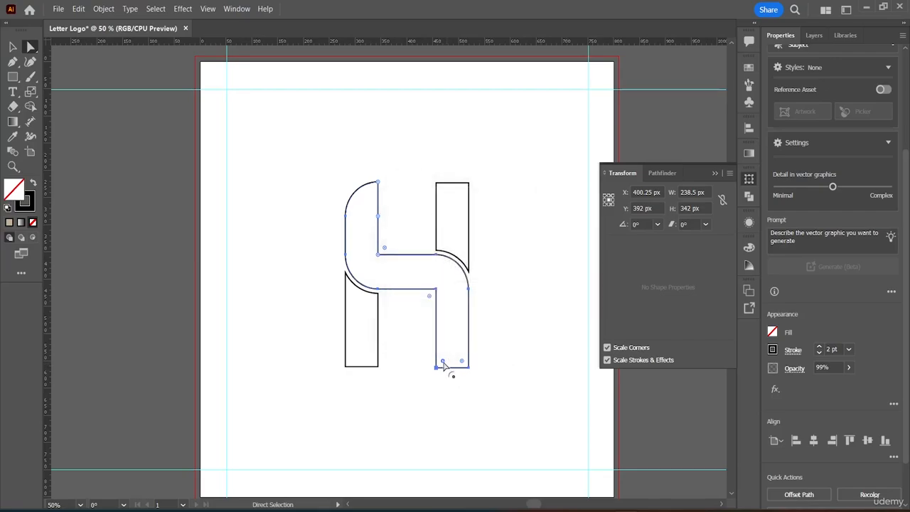
{"action": "left_click_drag", "start_coordinate": [443, 361], "coordinate": [471, 332]}
{"action": "left_click", "coordinate": [514, 316]}
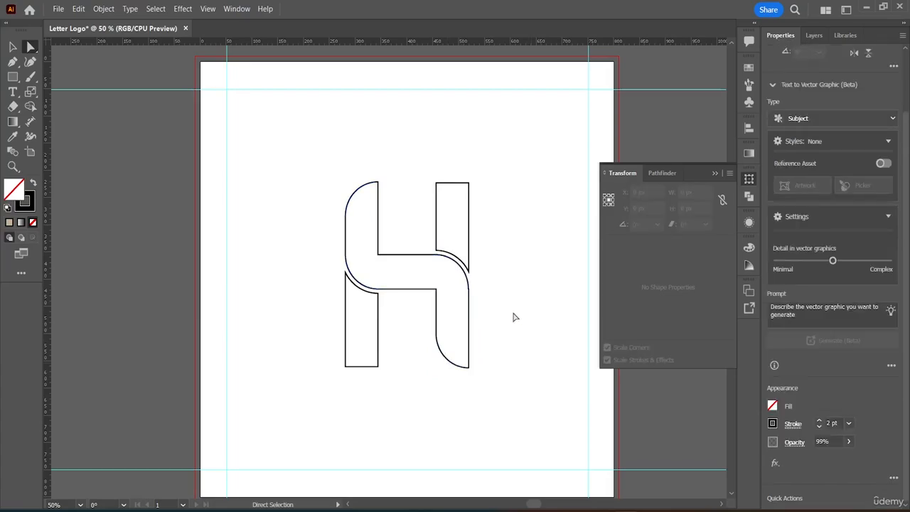
Step: Try to adjust the outer bottom corner of the separate lower-left bar
{"action": "left_click", "coordinate": [365, 367]}
{"action": "left_click", "coordinate": [363, 370]}
{"action": "left_click", "coordinate": [346, 340]}
{"action": "key", "text": "v"}
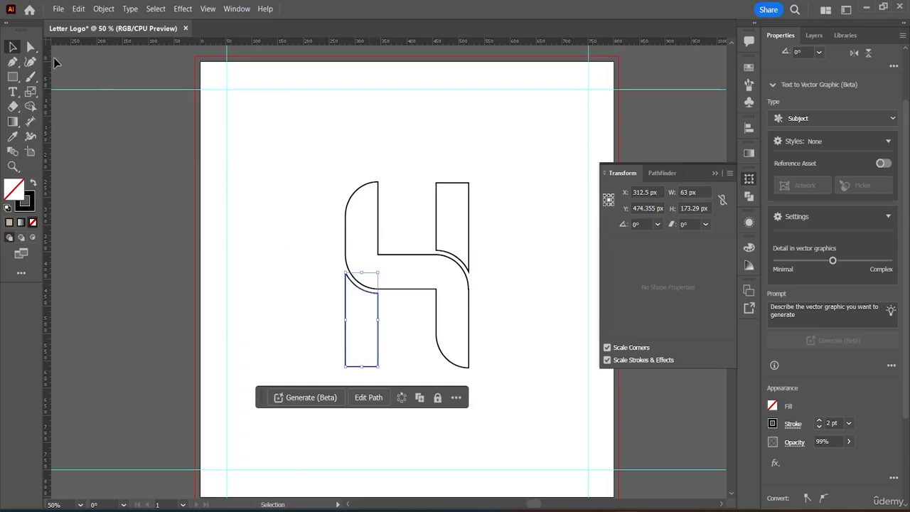
{"action": "left_click", "coordinate": [29, 47]}
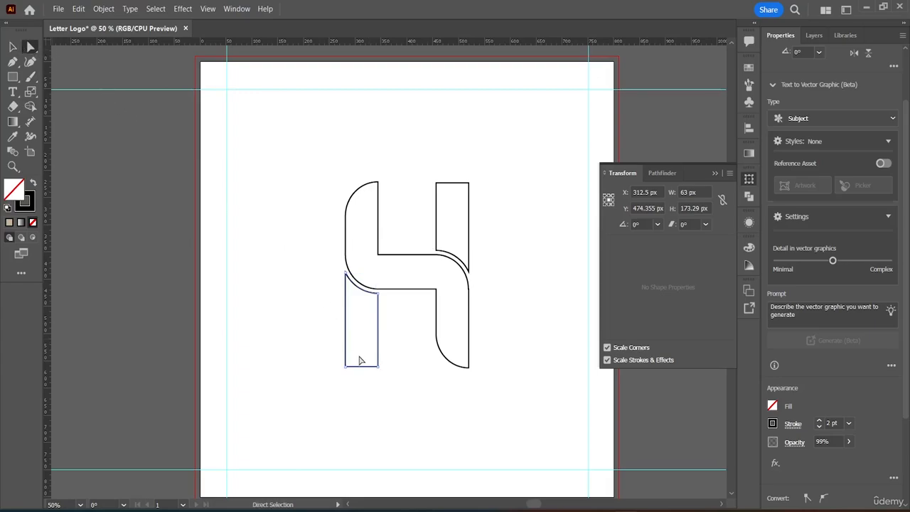
{"action": "mouse_move", "coordinate": [346, 366]}
{"action": "left_mouse_down"}
{"action": "mouse_move", "coordinate": [353, 362]}
{"action": "mouse_move", "coordinate": [345, 368]}
{"action": "left_mouse_up"}
{"action": "left_click", "coordinate": [517, 294]}
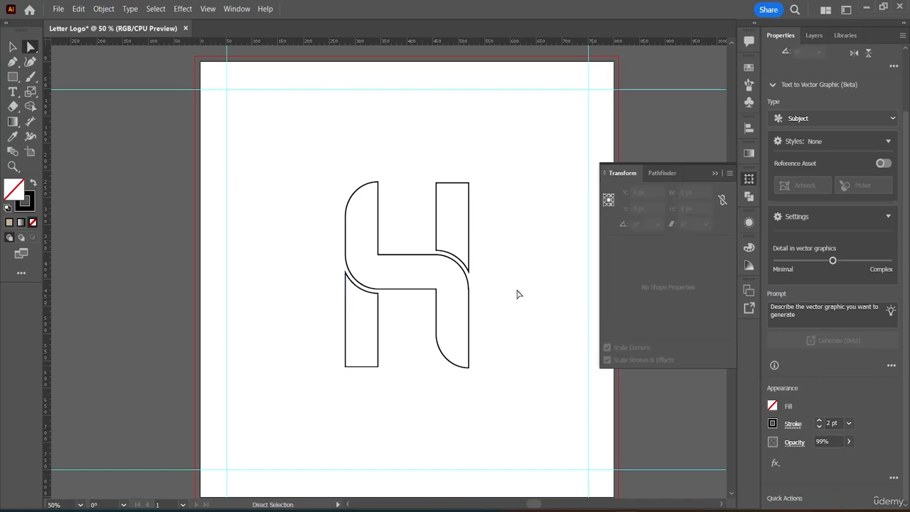
{"action": "left_click", "coordinate": [463, 263]}
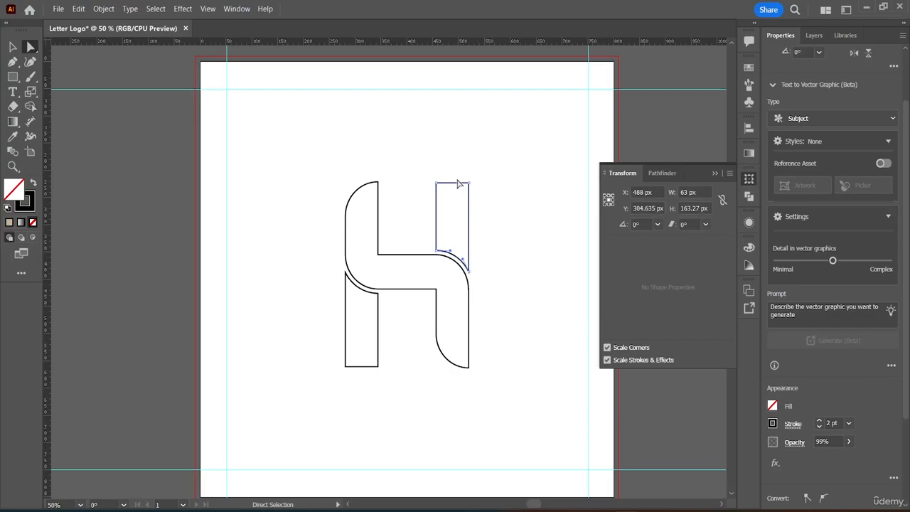
{"action": "left_click", "coordinate": [14, 47]}
{"action": "left_click", "coordinate": [487, 230]}
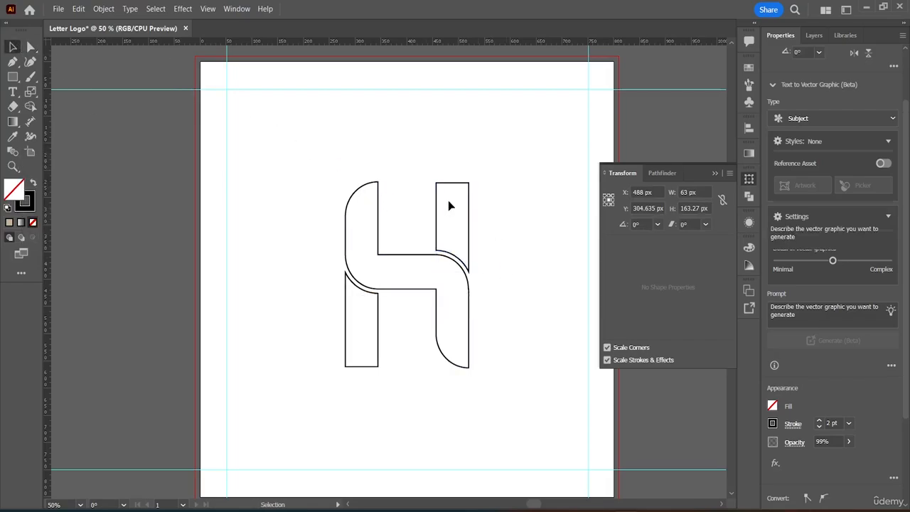
{"action": "left_click", "coordinate": [450, 186]}
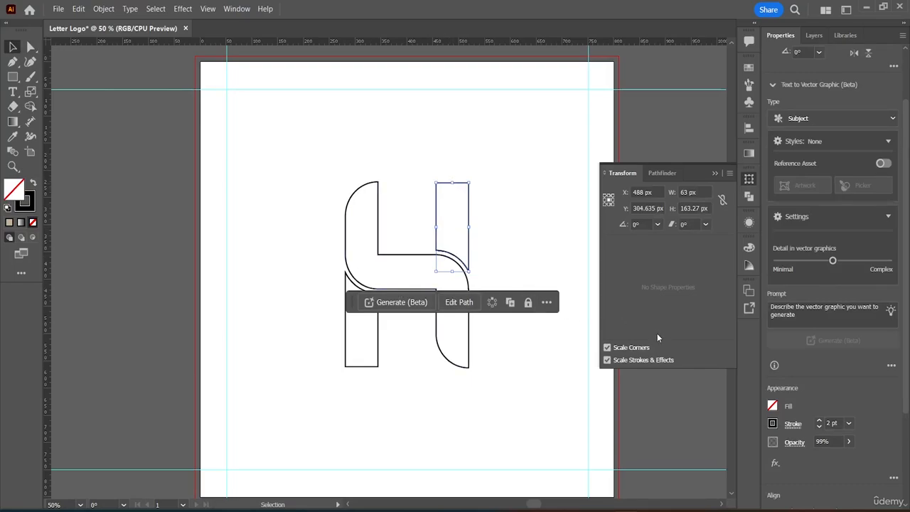
{"action": "left_click", "coordinate": [508, 227]}
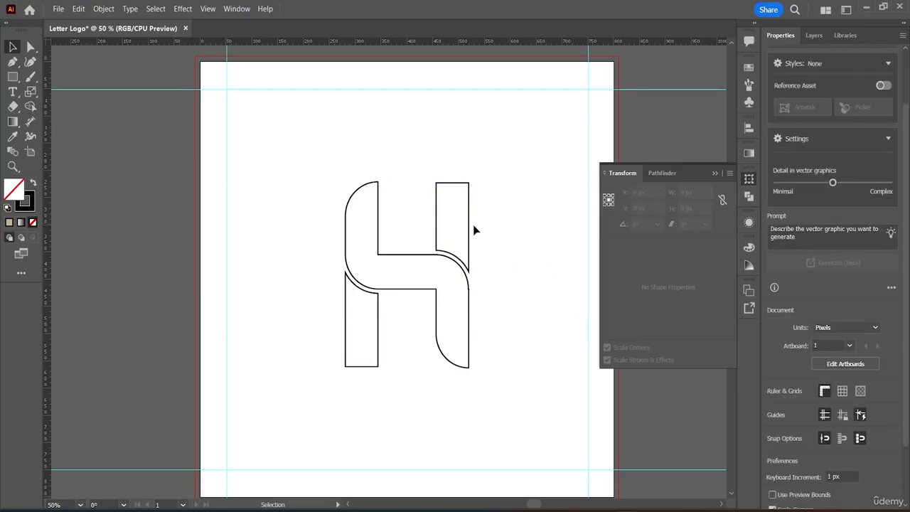
Step: Load the Metal swatch library and fill the central interlocking shape with the palest gold of its five-colour gold group
{"action": "left_click", "coordinate": [355, 194]}
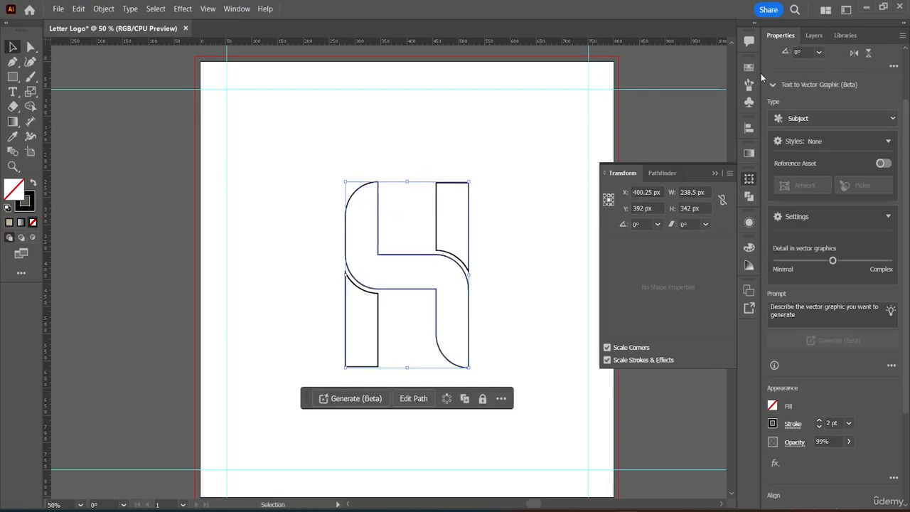
{"action": "left_click", "coordinate": [774, 406]}
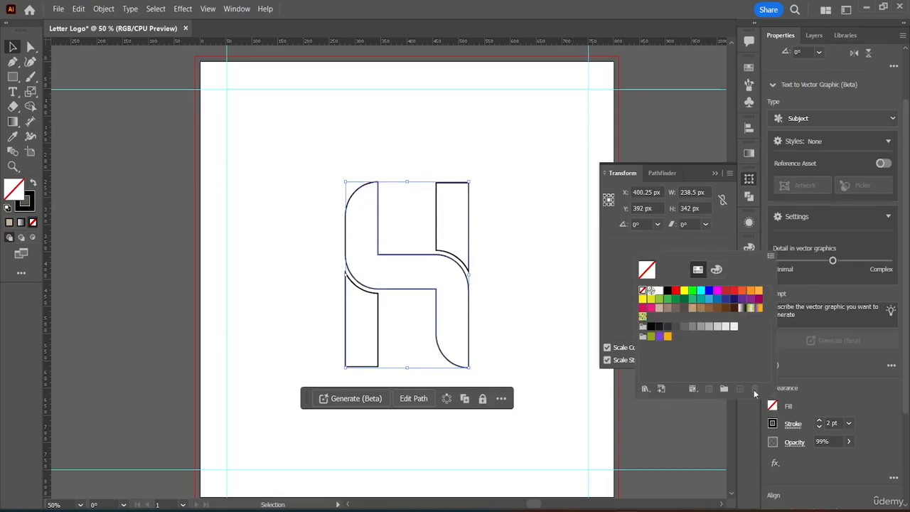
{"action": "left_click", "coordinate": [645, 390]}
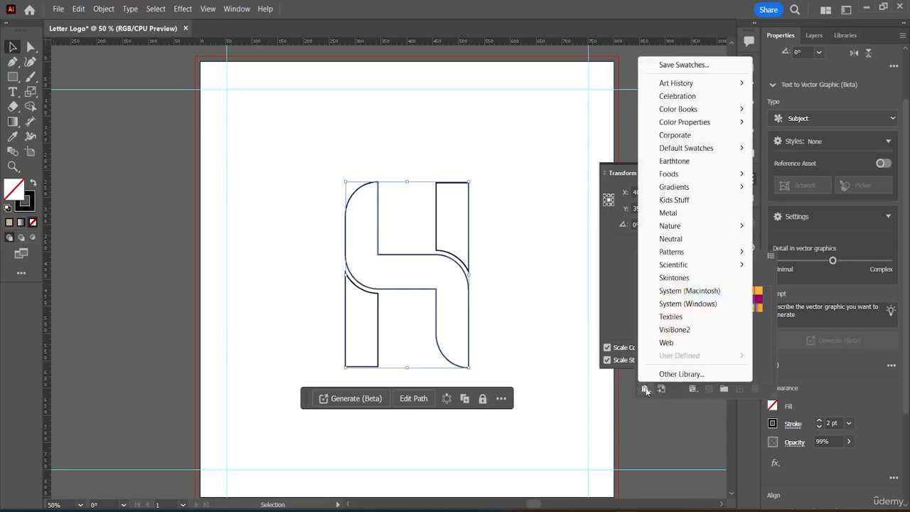
{"action": "left_click", "coordinate": [677, 215]}
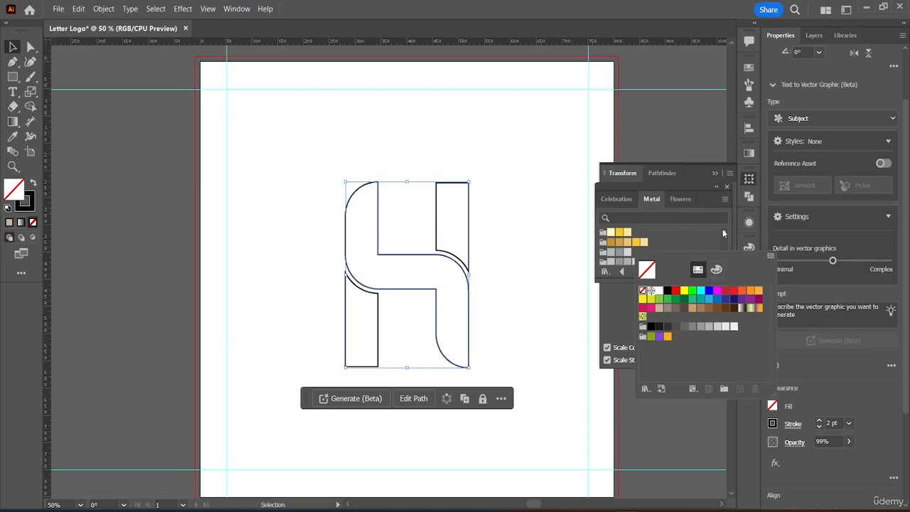
{"action": "left_click", "coordinate": [724, 234]}
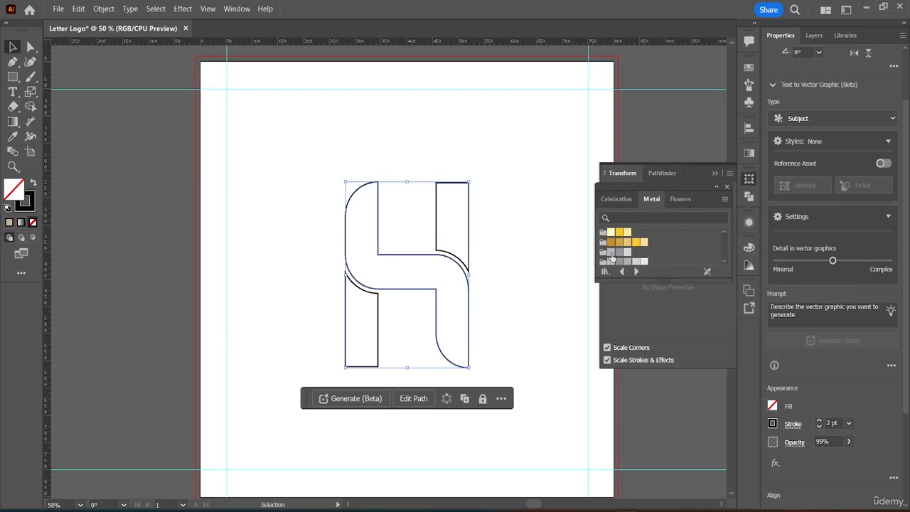
{"action": "left_click", "coordinate": [643, 244]}
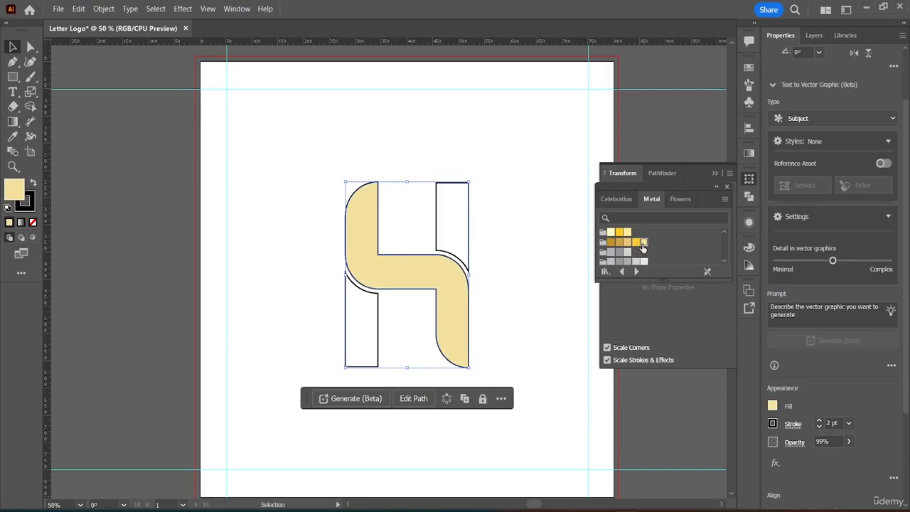
Step: Fill the upper-right bar with the medium gold Metal swatch and the lower-left bar with the darker gold C=16 M=32 Y=82 K=5
{"action": "left_click", "coordinate": [437, 234]}
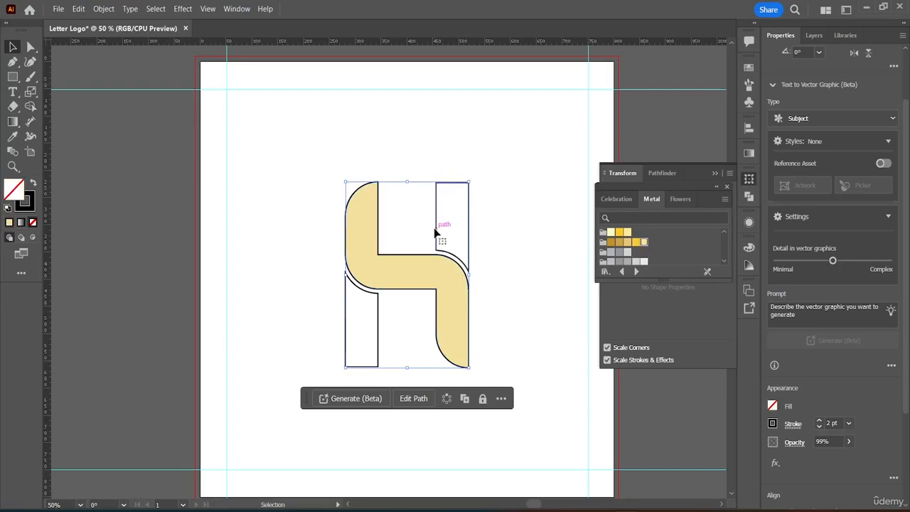
{"action": "left_click", "coordinate": [627, 243]}
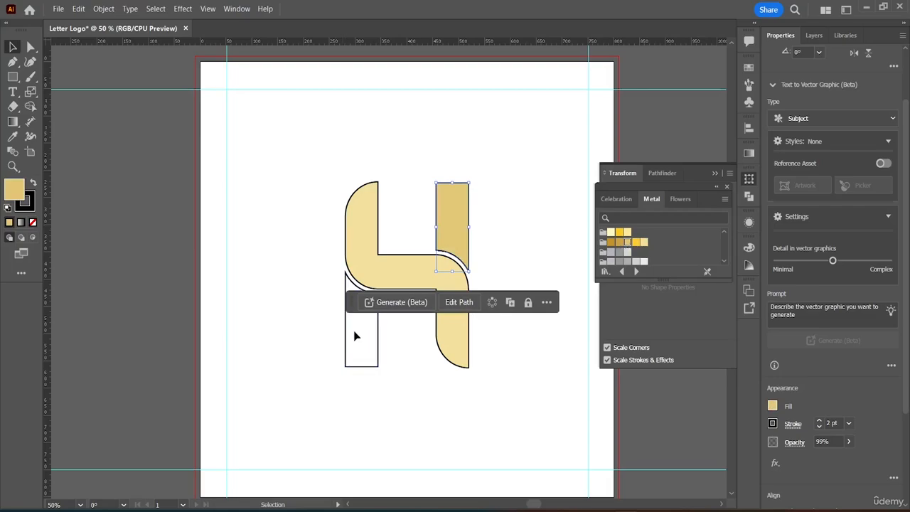
{"action": "left_click", "coordinate": [379, 348]}
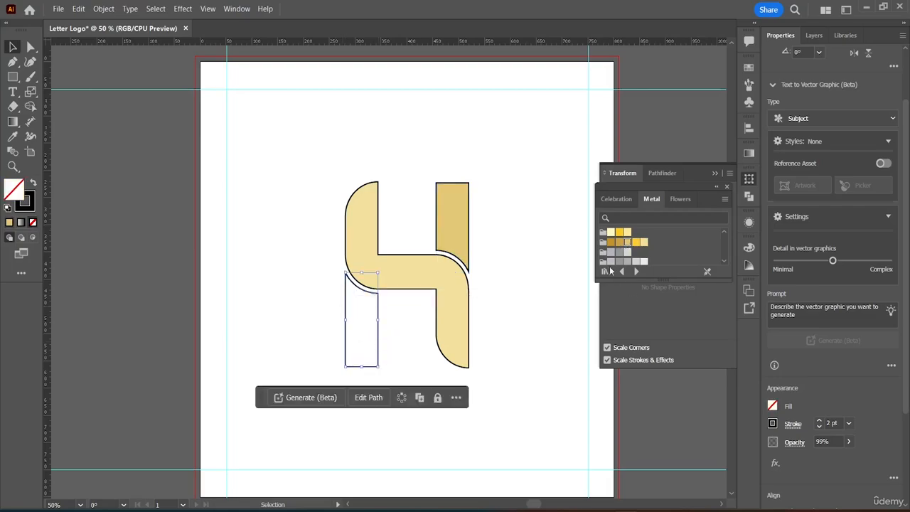
{"action": "left_click", "coordinate": [620, 242]}
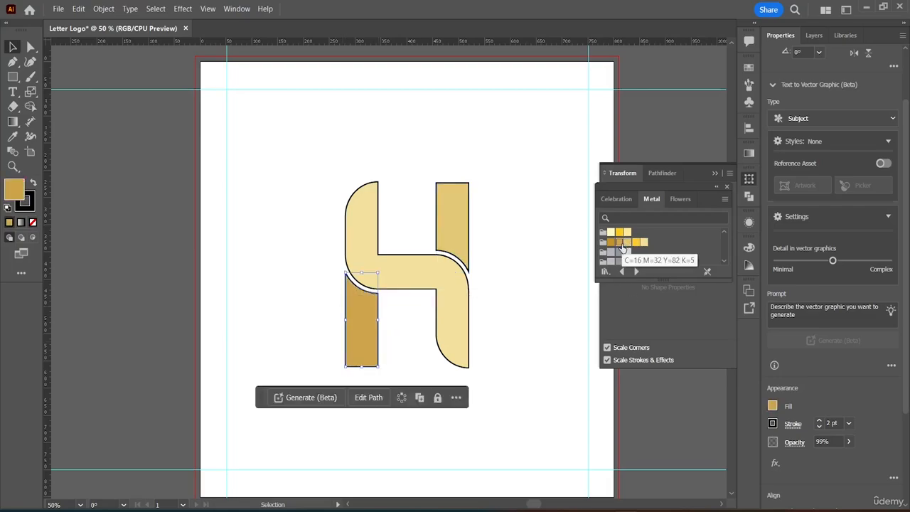
{"action": "left_click", "coordinate": [499, 197]}
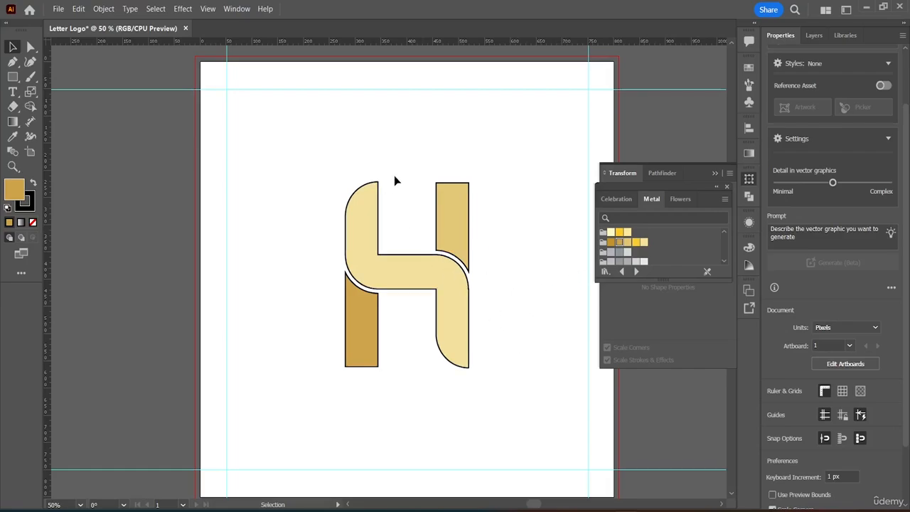
Step: Scale the whole logo up to about 1.6 times its size and move it back inside the artboard guides
{"action": "left_click_drag", "start_coordinate": [301, 161], "coordinate": [501, 400]}
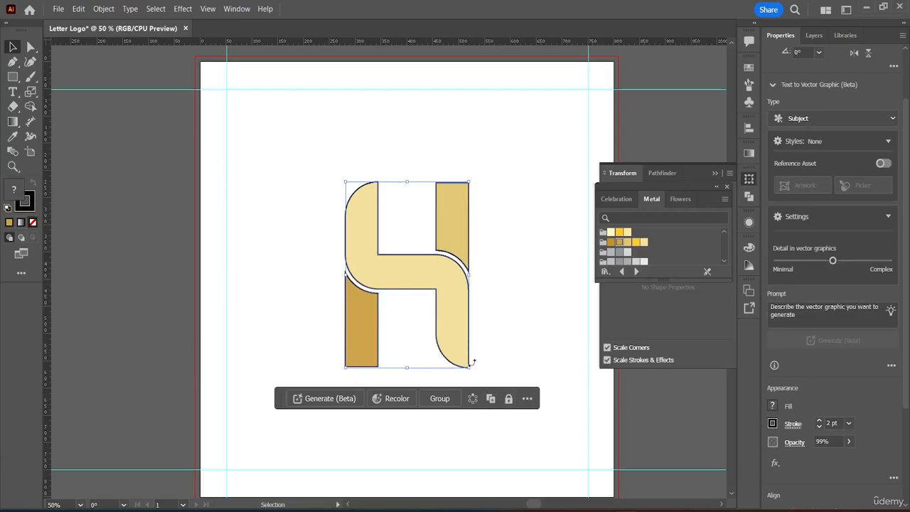
{"action": "left_click_drag", "start_coordinate": [469, 368], "coordinate": [558, 481]}
{"action": "left_click_drag", "start_coordinate": [476, 302], "coordinate": [450, 255]}
{"action": "left_click", "coordinate": [559, 157]}
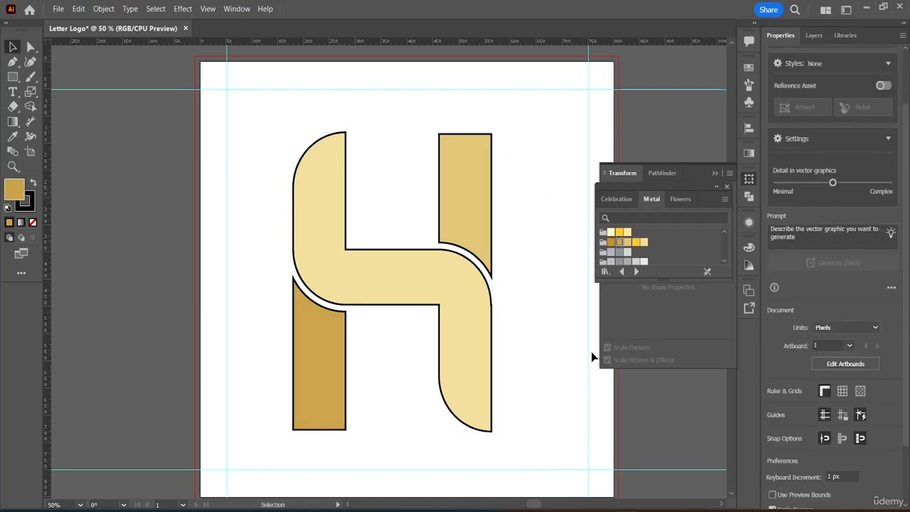
Step: Reduce the stroke of the central shape and the lower-left bar to none
{"action": "left_click", "coordinate": [325, 142]}
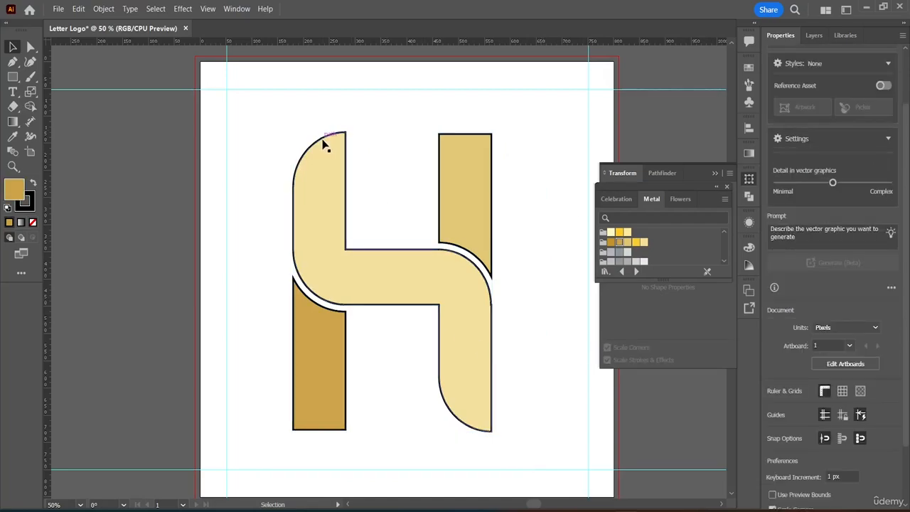
{"action": "left_click", "coordinate": [321, 309], "text": "shift"}
{"action": "left_click", "coordinate": [457, 237], "text": "shift"}
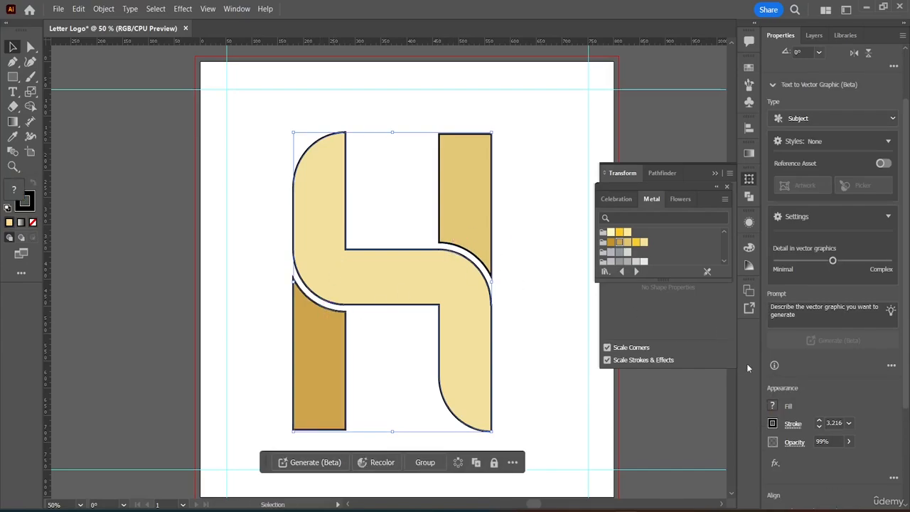
{"action": "left_click", "coordinate": [819, 427]}
{"action": "left_click", "coordinate": [818, 426]}
{"action": "left_click", "coordinate": [818, 427]}
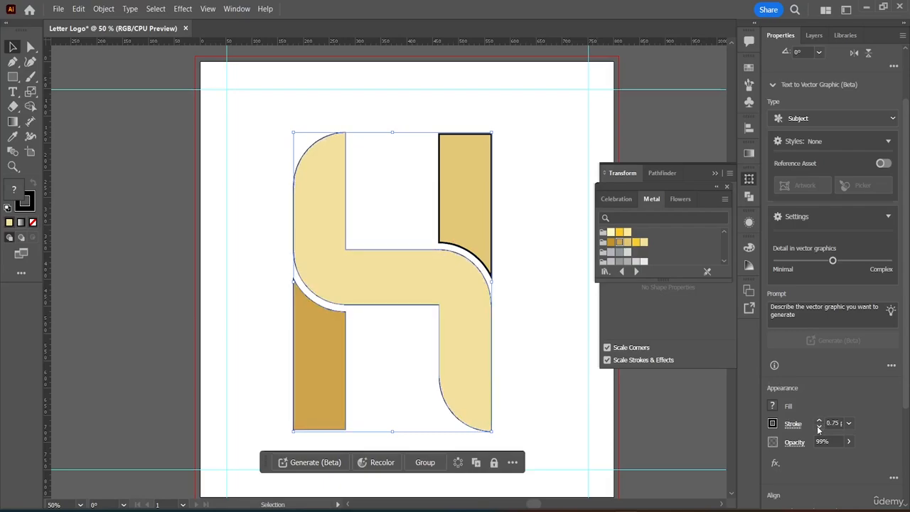
{"action": "left_click", "coordinate": [818, 427]}
{"action": "left_click", "coordinate": [818, 427]}
{"action": "left_click", "coordinate": [818, 427]}
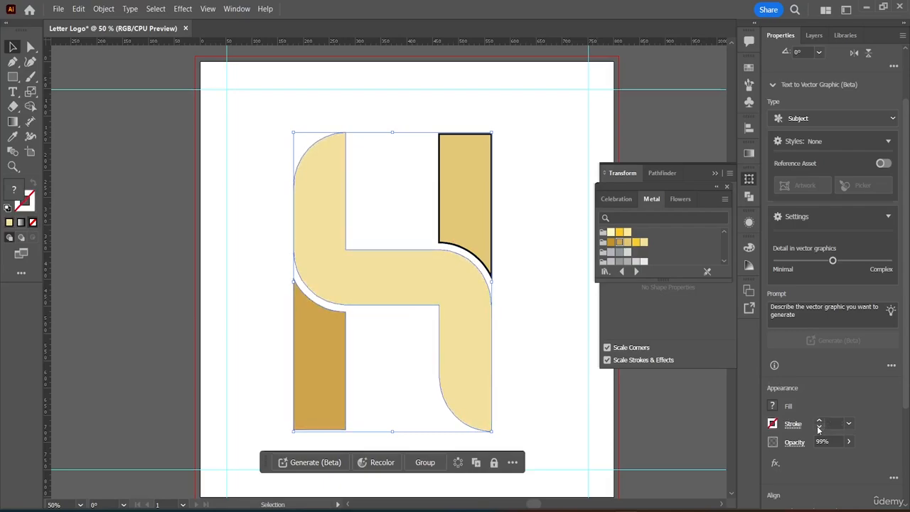
{"action": "left_click", "coordinate": [551, 170]}
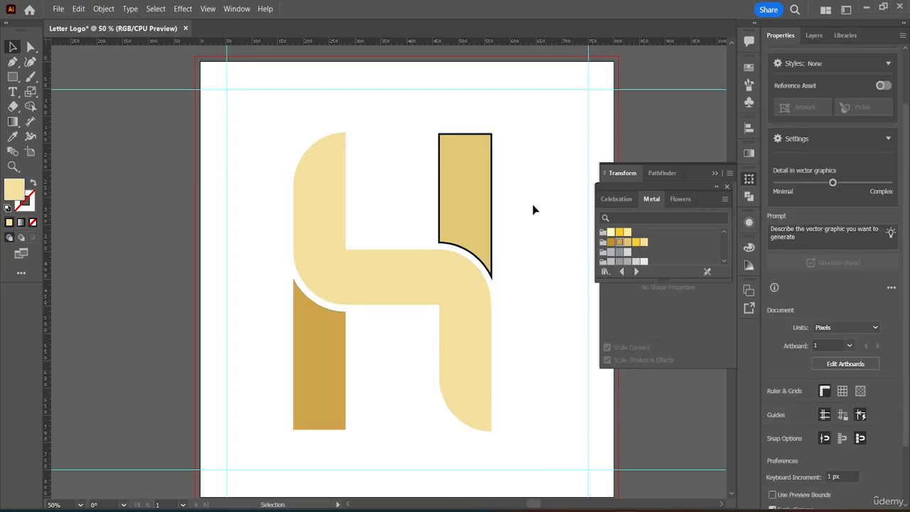
Step: Reduce the upper-right bar's stroke to none, then deselect the bar
{"action": "left_click", "coordinate": [459, 246]}
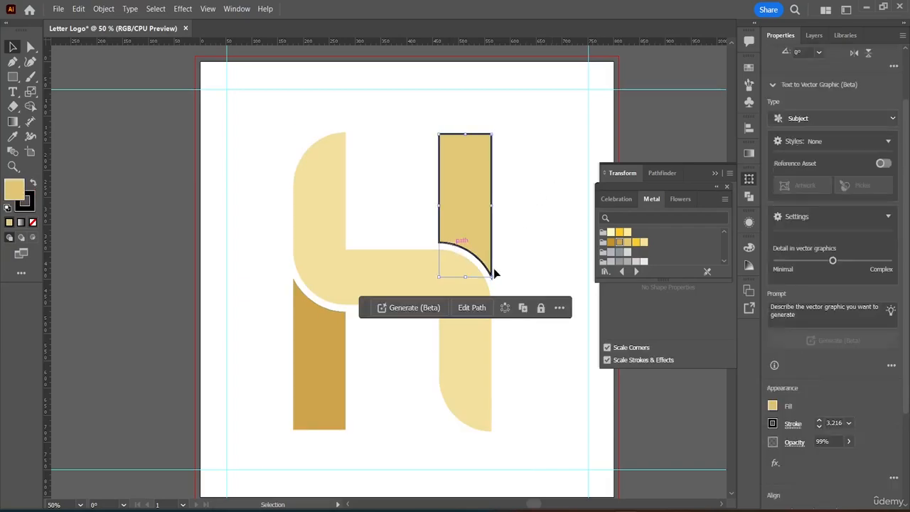
{"action": "left_click", "coordinate": [819, 427]}
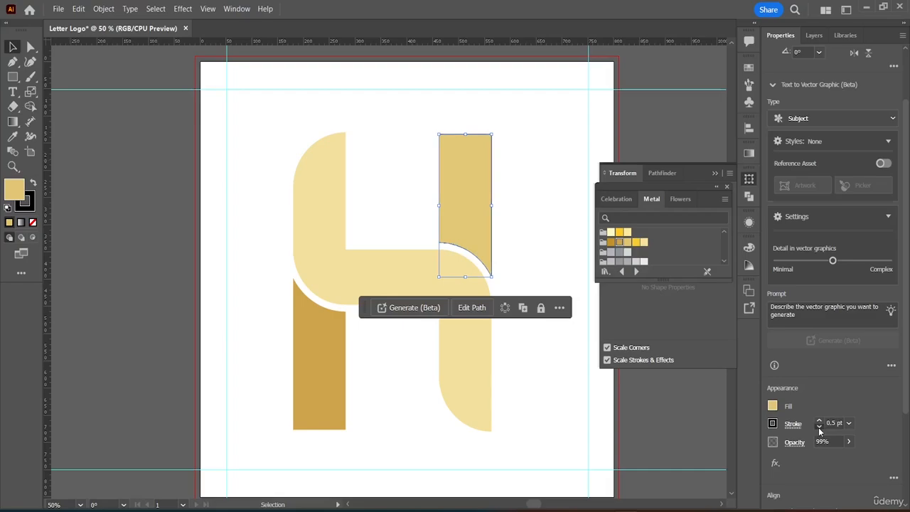
{"action": "left_click", "coordinate": [820, 428]}
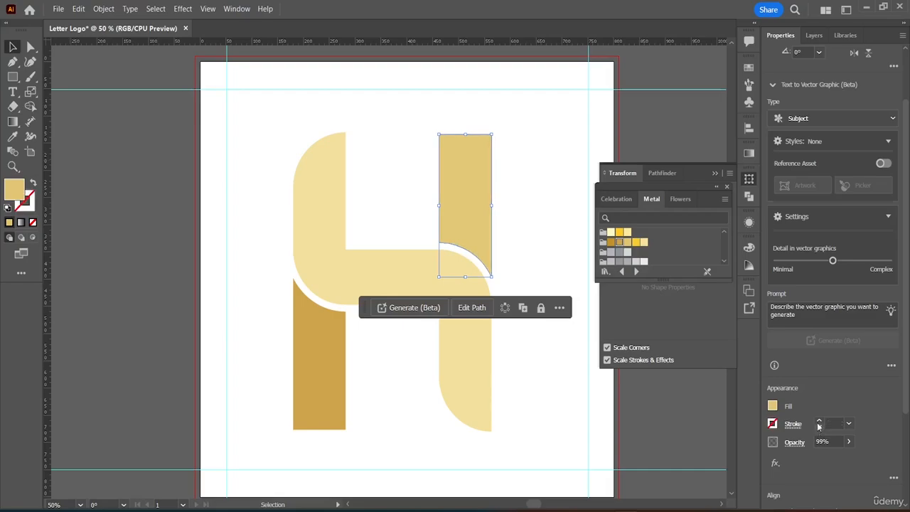
{"action": "left_click", "coordinate": [548, 390]}
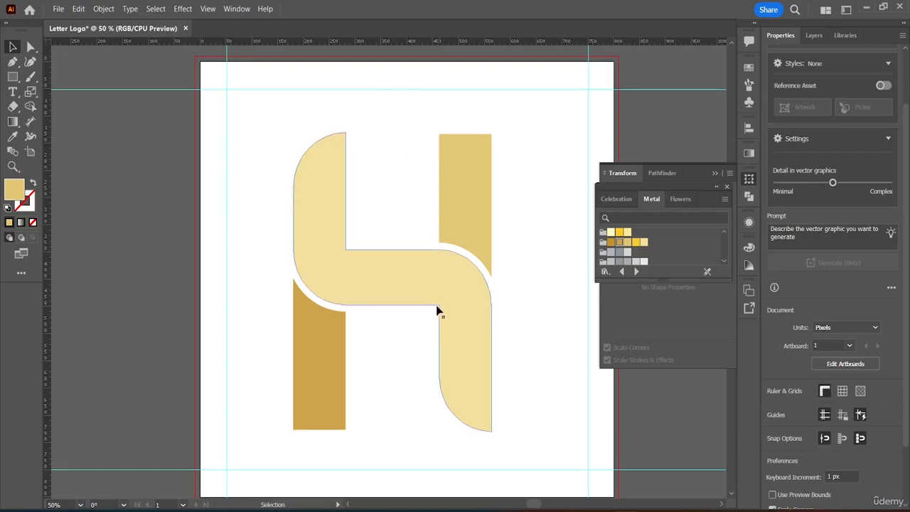
Step: Set the central shape's stroke to 1 pt and the strokes of both separate bars to 0.25 pt
{"action": "left_click", "coordinate": [418, 299]}
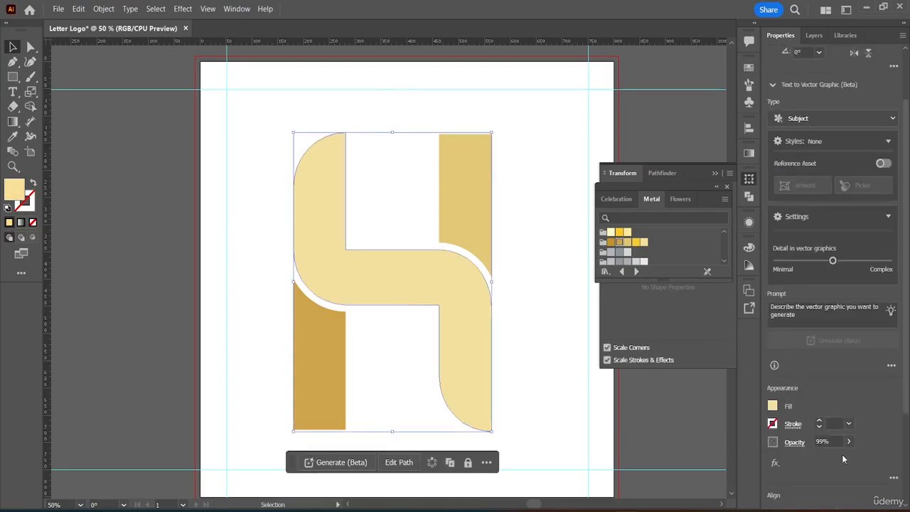
{"action": "left_click", "coordinate": [819, 424]}
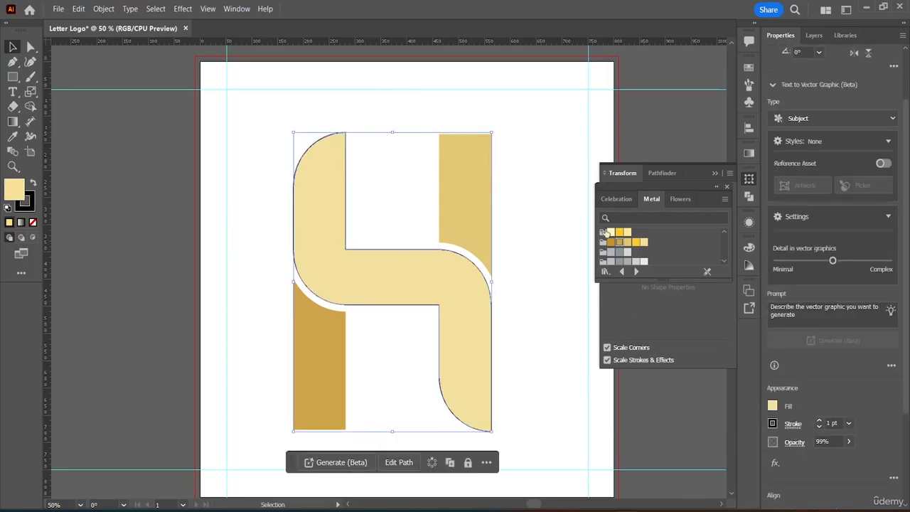
{"action": "left_click", "coordinate": [474, 235]}
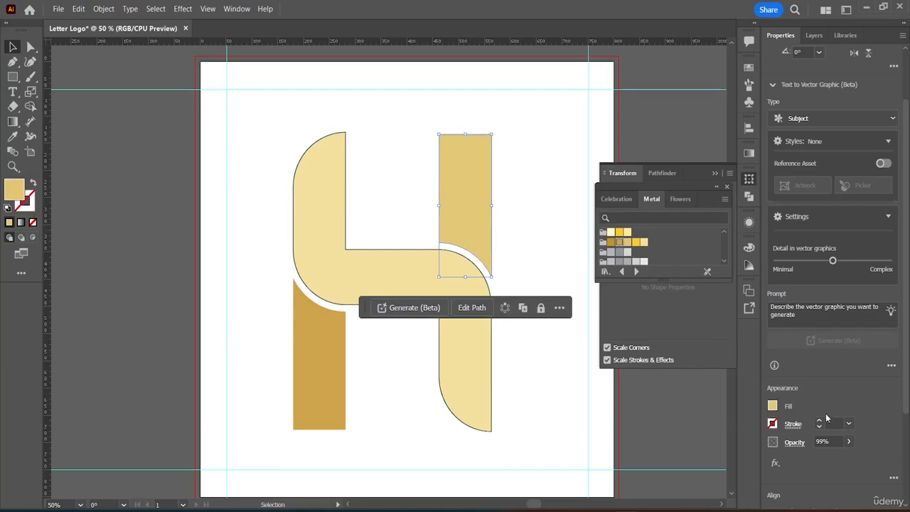
{"action": "left_click", "coordinate": [309, 377]}
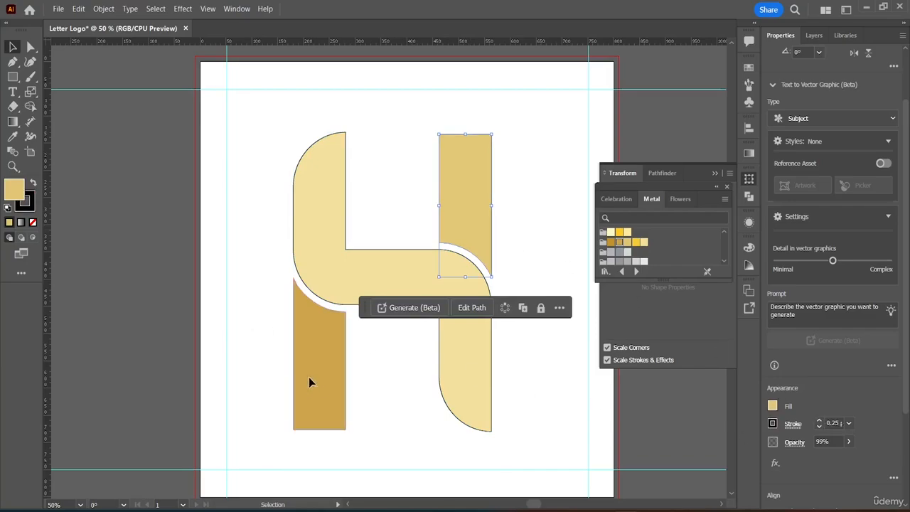
{"action": "left_click", "coordinate": [820, 421]}
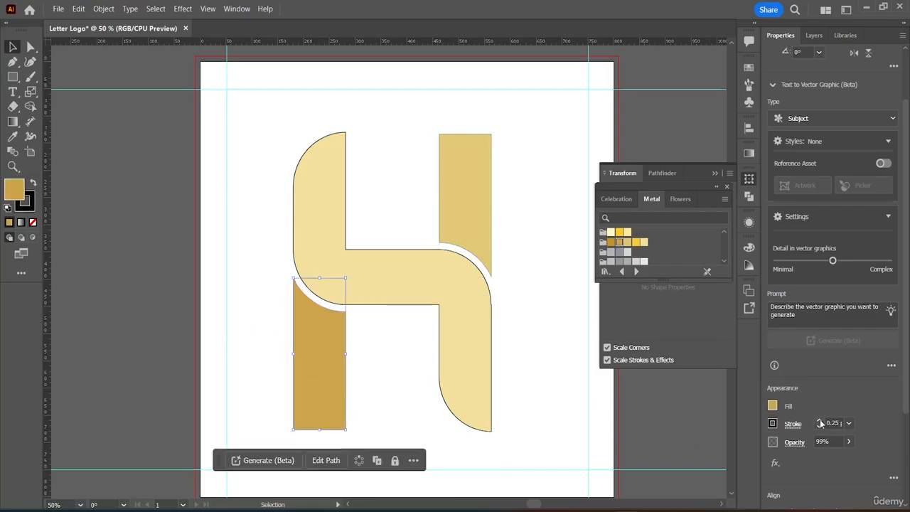
{"action": "left_click", "coordinate": [558, 256]}
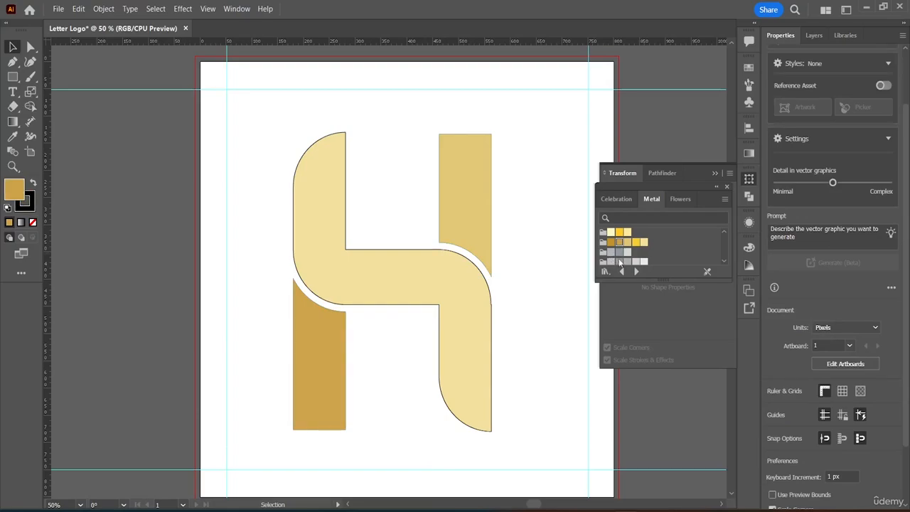
Step: Move the whole logo slightly right and down to centre it better on the artboard, then deselect it
{"action": "left_click_drag", "start_coordinate": [269, 107], "coordinate": [525, 455]}
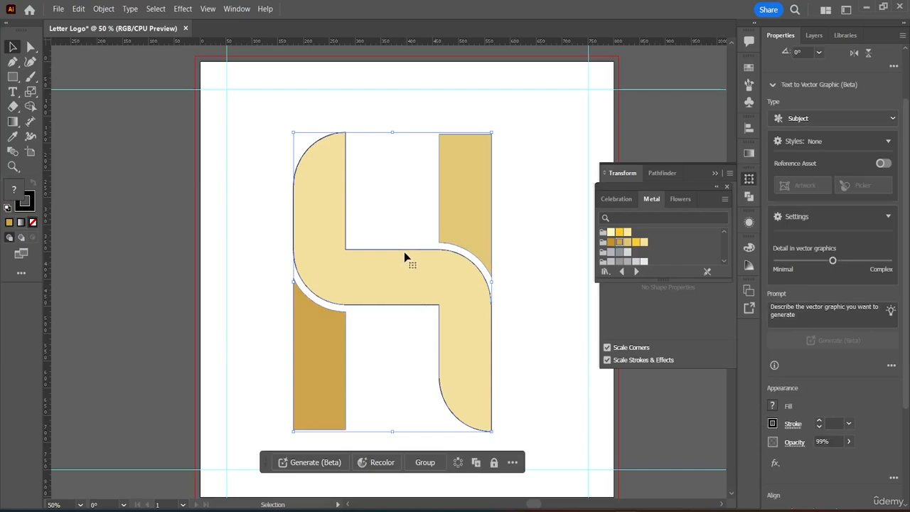
{"action": "left_click_drag", "start_coordinate": [404, 254], "coordinate": [427, 260]}
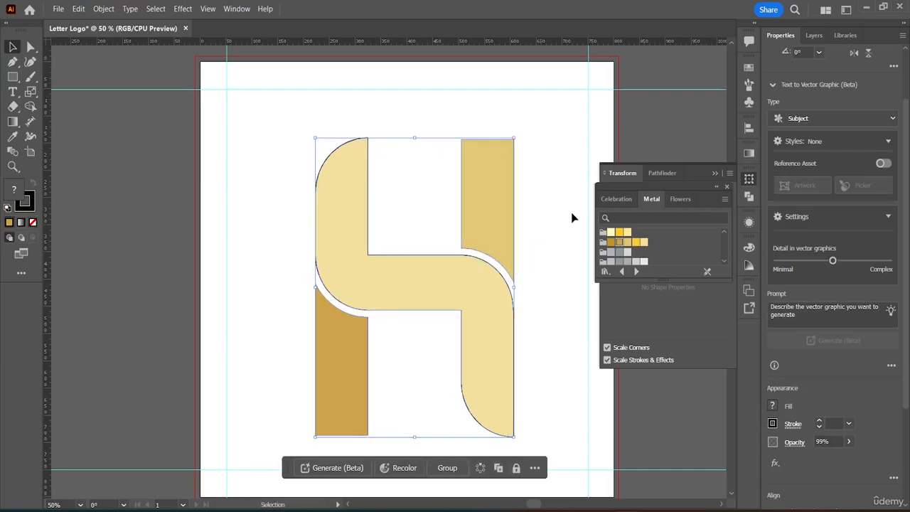
{"action": "left_click", "coordinate": [562, 206]}
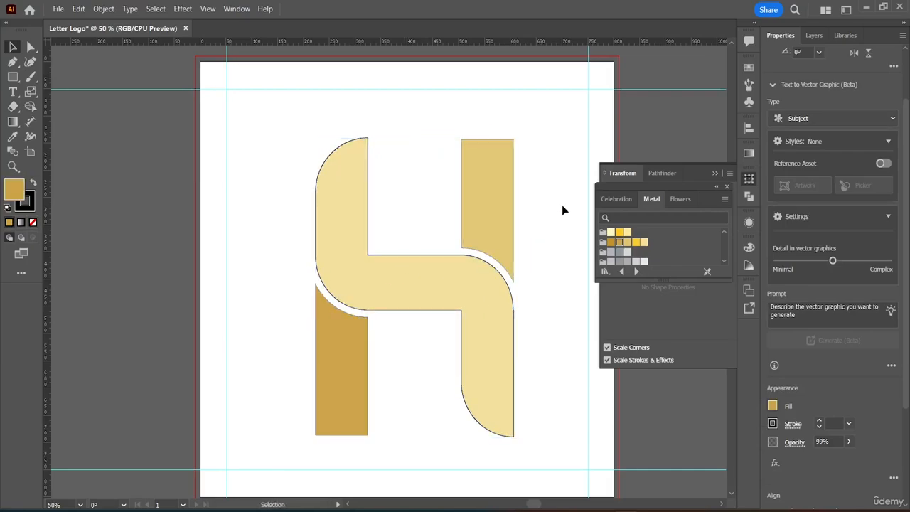
Step: Draw an upright rectangle covering the whole logo with a small margin and fill it with the grey Metal swatch C=8 M=4 Y=3 K=27
{"action": "left_click", "coordinate": [12, 81]}
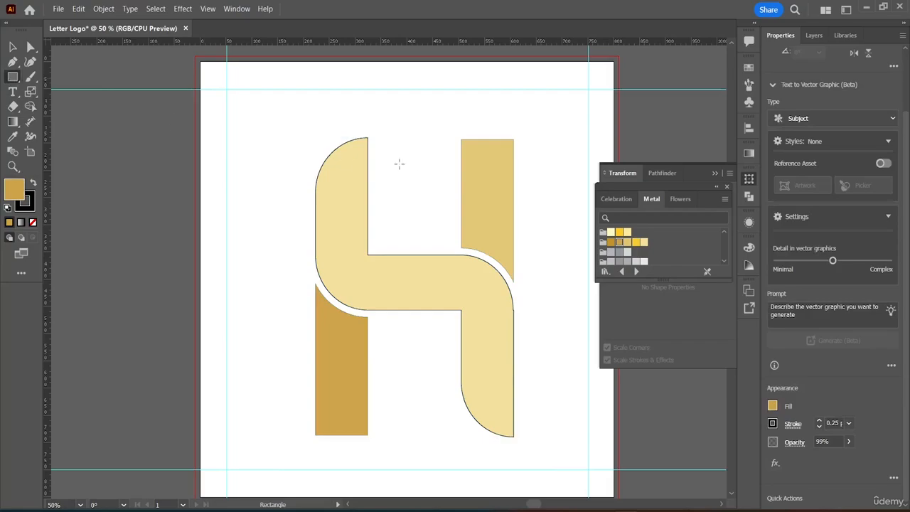
{"action": "left_click_drag", "start_coordinate": [302, 113], "coordinate": [534, 460]}
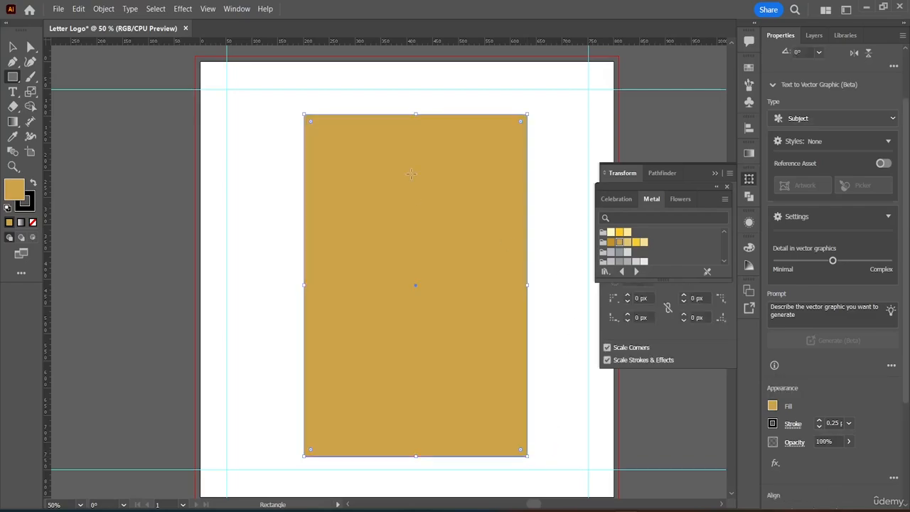
{"action": "left_click", "coordinate": [12, 47]}
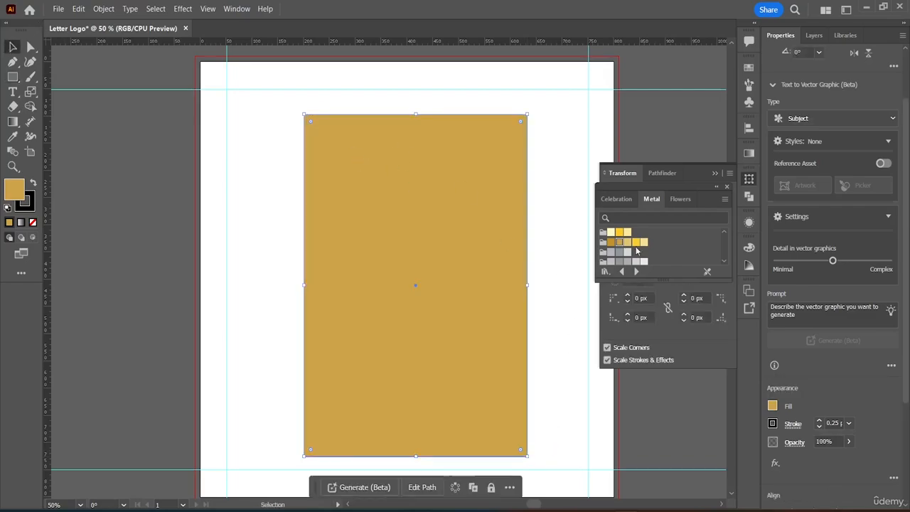
{"action": "left_click", "coordinate": [610, 253]}
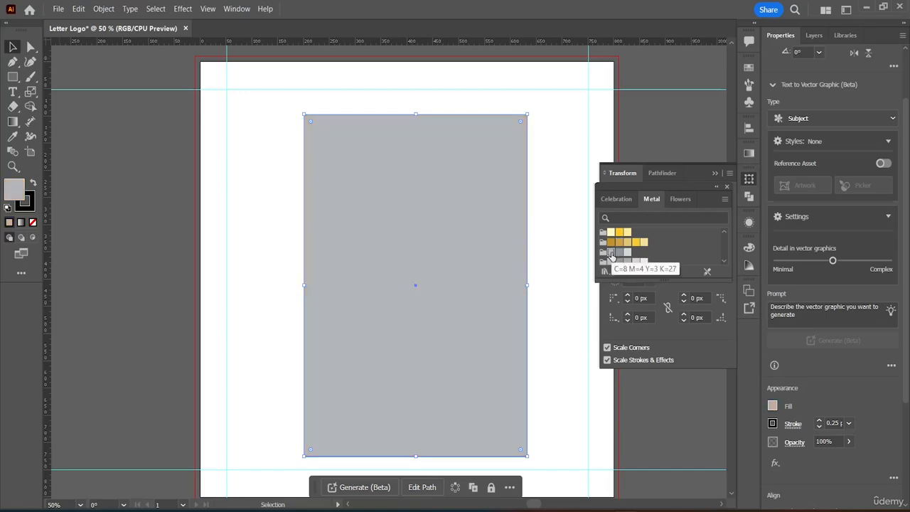
Step: Send the grey rectangle to the back behind the logo shapes, then deselect it
{"action": "right_click", "coordinate": [423, 192]}
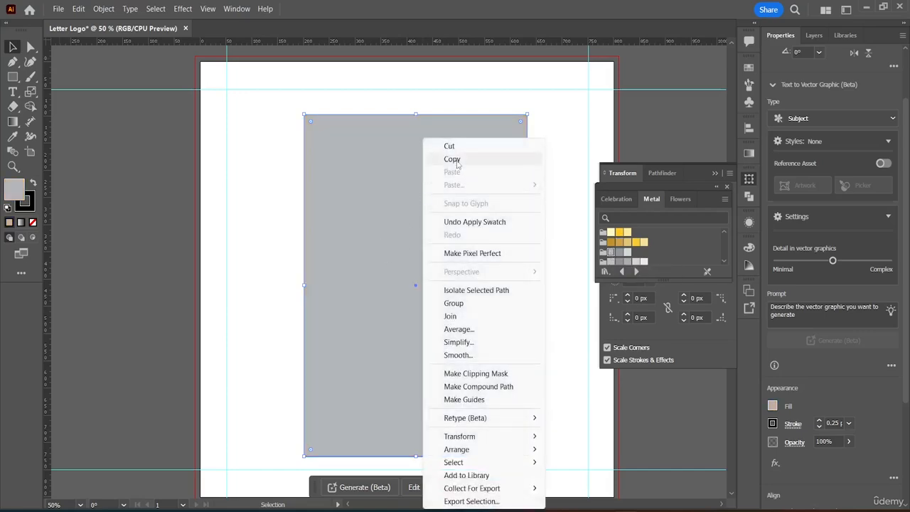
{"action": "mouse_move", "coordinate": [512, 449]}
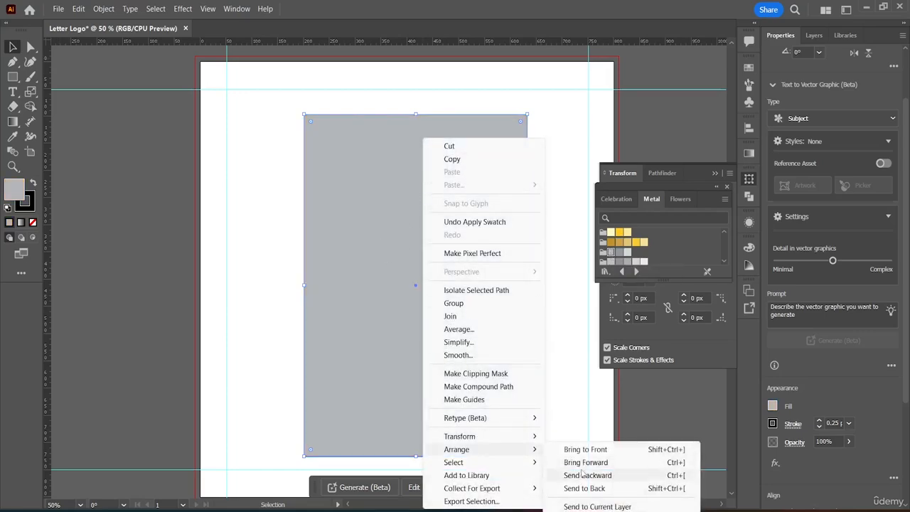
{"action": "left_click", "coordinate": [583, 489]}
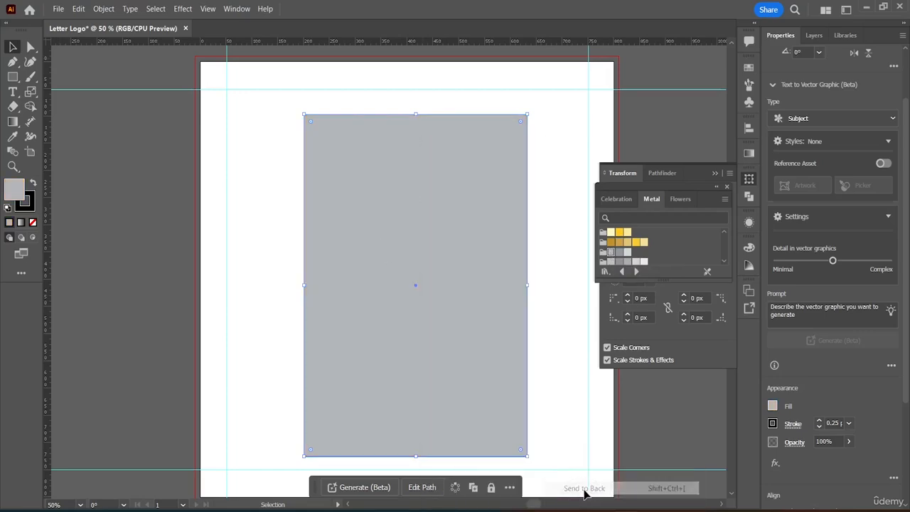
{"action": "left_click", "coordinate": [573, 254]}
{"action": "left_click", "coordinate": [406, 265]}
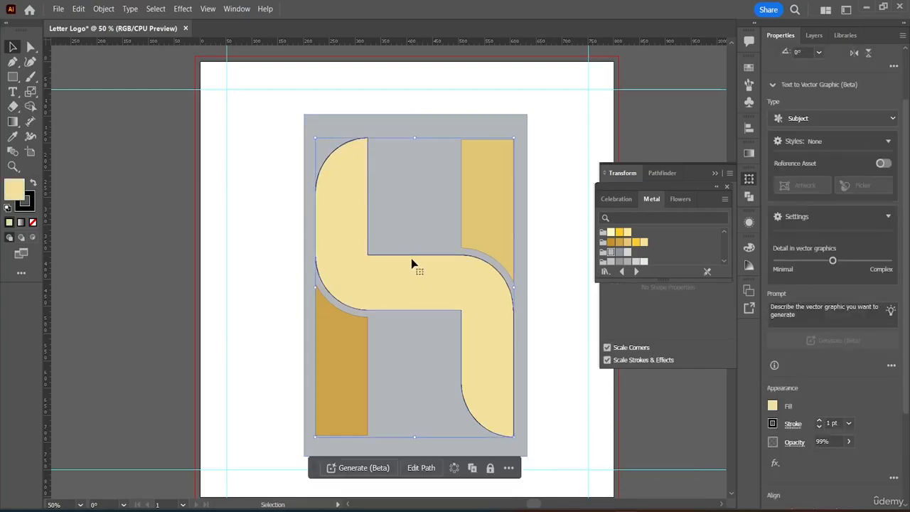
{"action": "left_click_drag", "start_coordinate": [412, 258], "coordinate": [420, 260]}
{"action": "key", "text": "ctrl+z"}
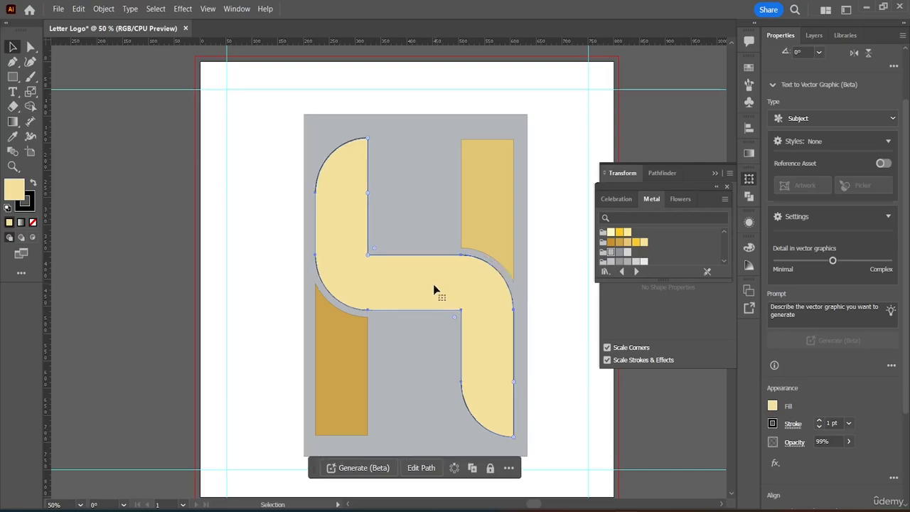
Step: Select the lower-left bar, the upper-right bar and the central shape together and group them
{"action": "left_click", "coordinate": [337, 331]}
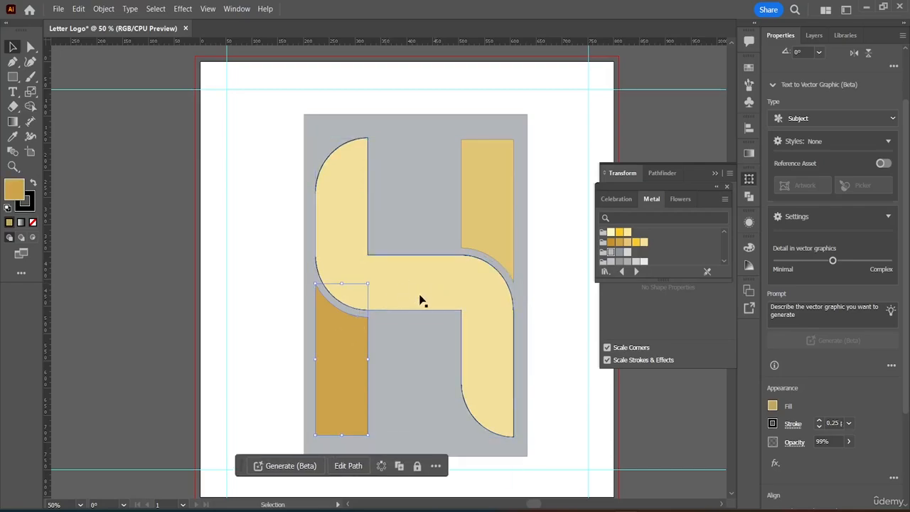
{"action": "left_click", "coordinate": [512, 236], "text": "shift"}
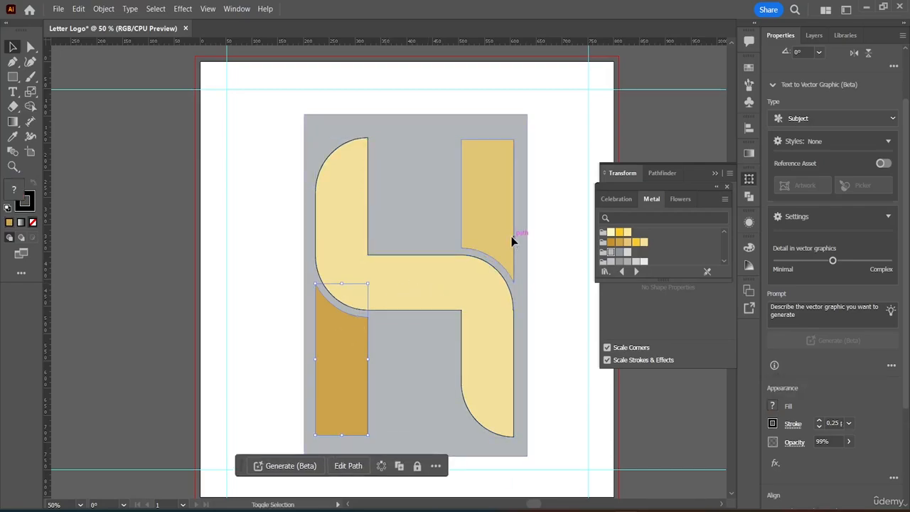
{"action": "left_click", "coordinate": [367, 196], "text": "shift"}
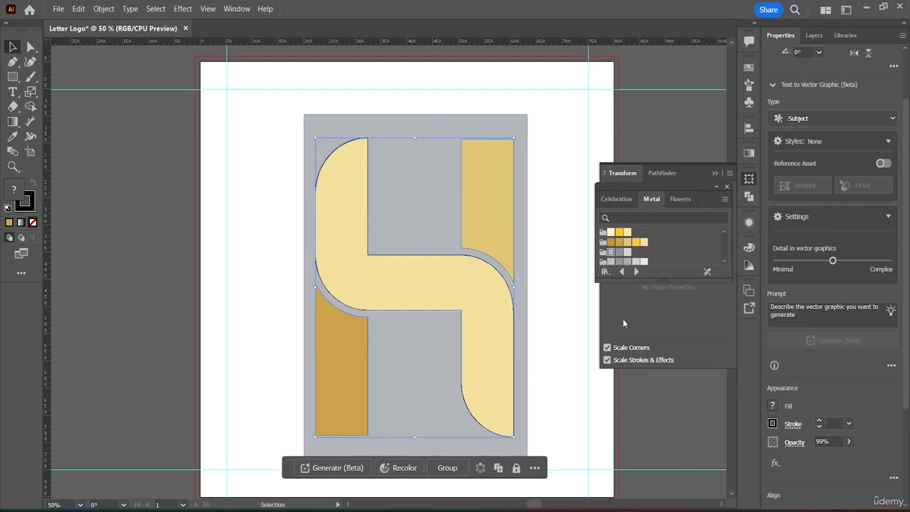
{"action": "left_click", "coordinate": [448, 467]}
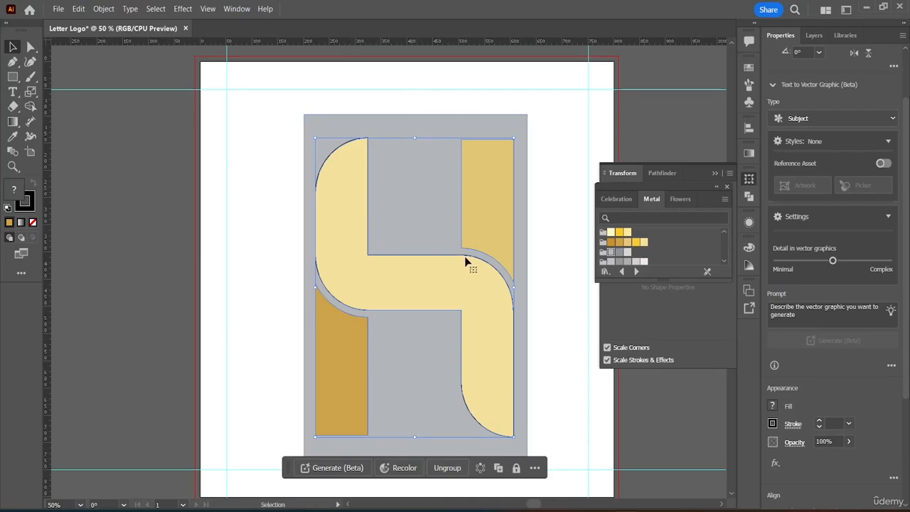
Step: Move the grouped logo slightly right and up within the grey rectangle, then deselect it
{"action": "scroll", "coordinate": [458, 242], "scroll_direction": "down", "scroll_amount": 1}
{"action": "scroll", "coordinate": [456, 238], "scroll_direction": "down", "scroll_amount": 1}
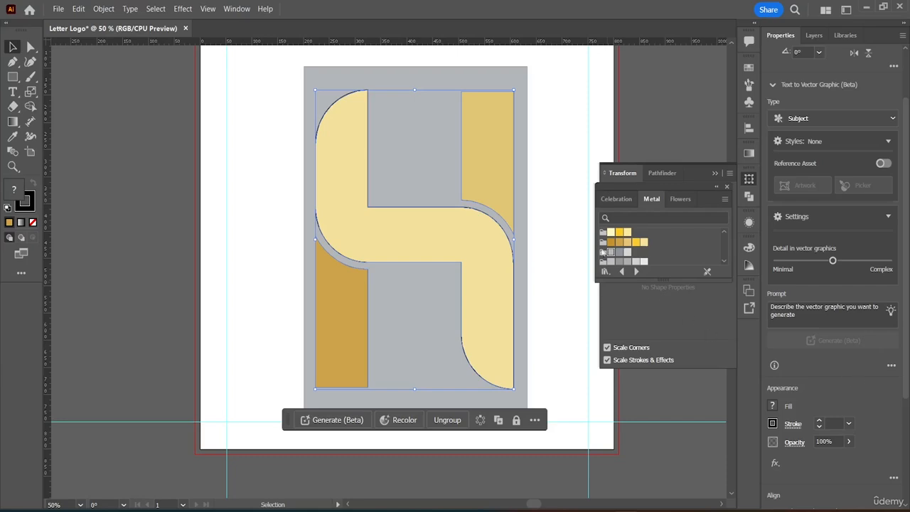
{"action": "left_click", "coordinate": [568, 116]}
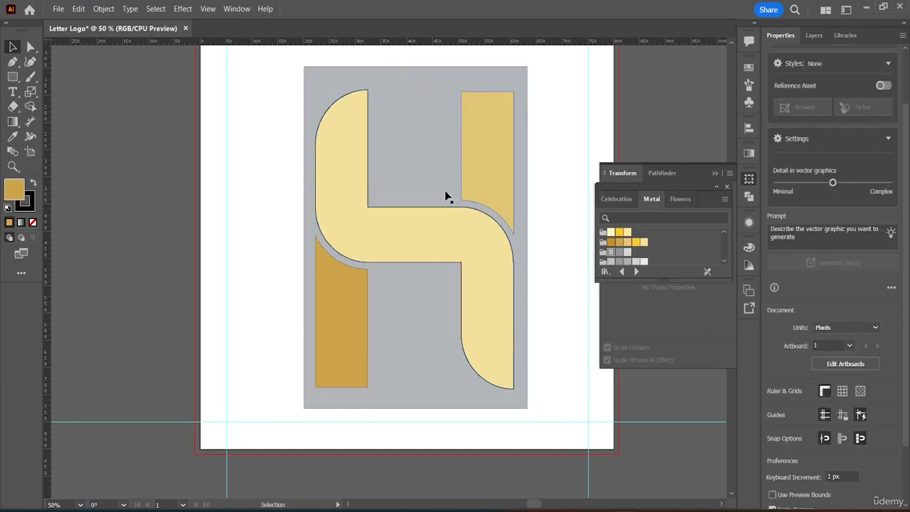
{"action": "left_click_drag", "start_coordinate": [424, 223], "coordinate": [427, 216]}
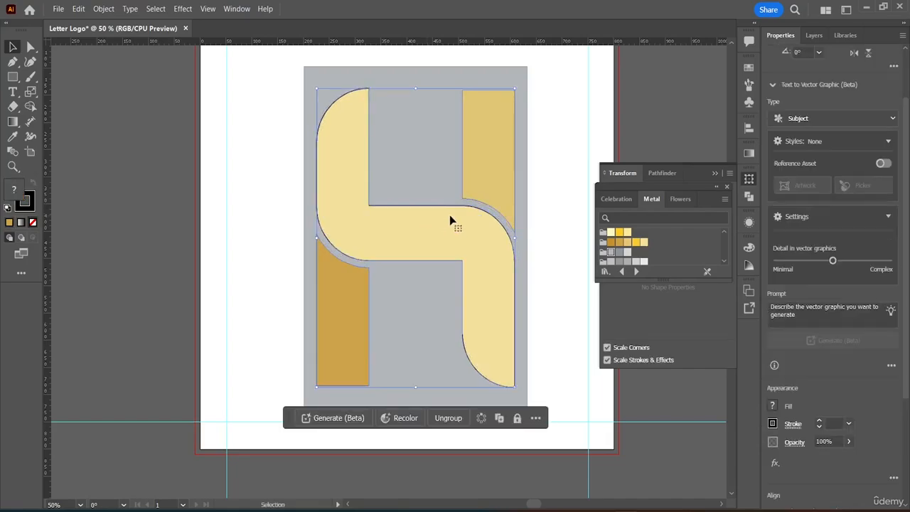
{"action": "left_click", "coordinate": [552, 218]}
Step: Shorten the grey rectangle from its bottom and top edges to narrow the margins above and below the logo, then deselect it
{"action": "left_click", "coordinate": [420, 407]}
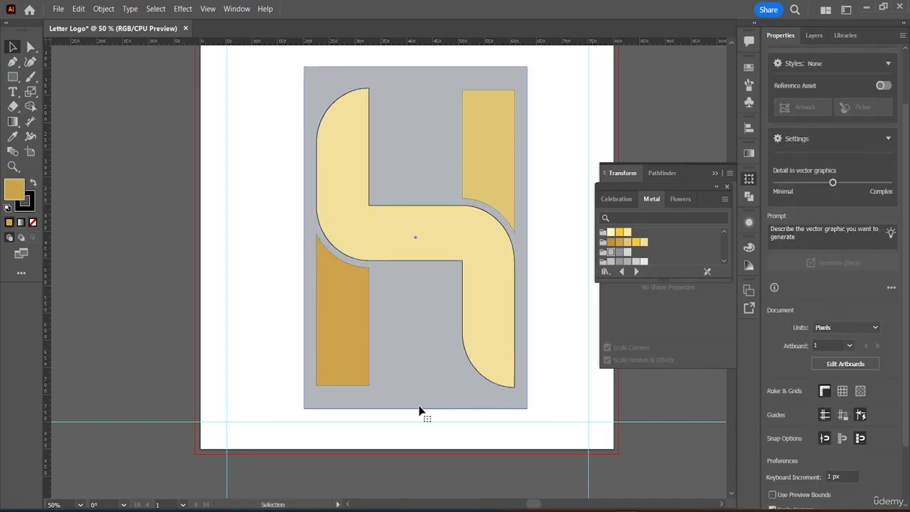
{"action": "left_click_drag", "start_coordinate": [416, 408], "coordinate": [415, 394]}
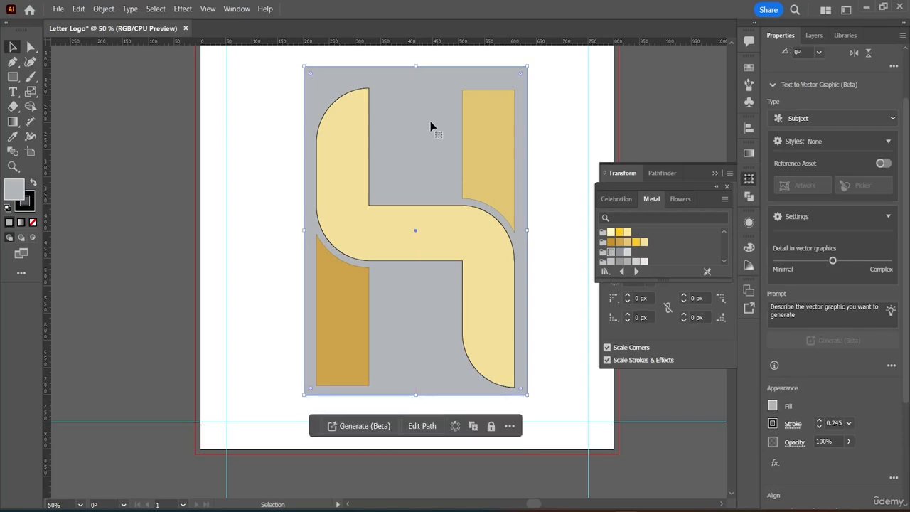
{"action": "left_click_drag", "start_coordinate": [416, 65], "coordinate": [415, 79]}
{"action": "left_click", "coordinate": [553, 261]}
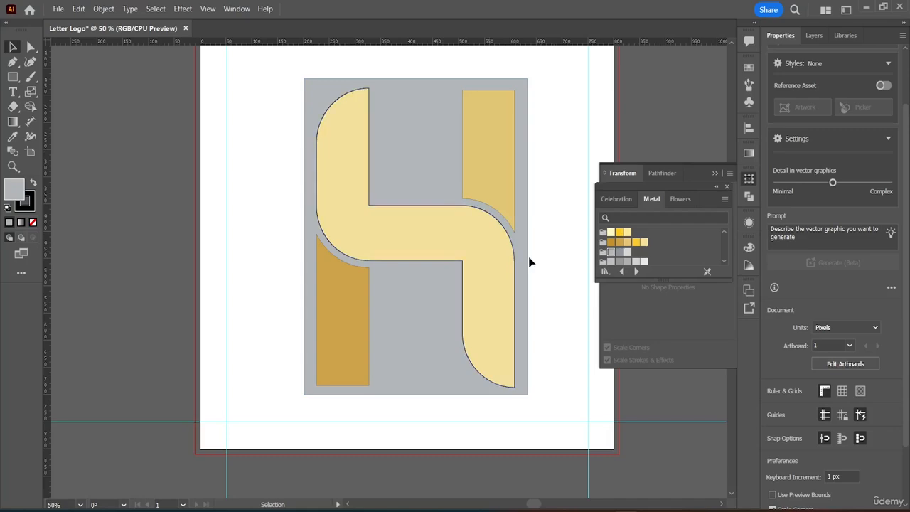
{"action": "left_click", "coordinate": [417, 339]}
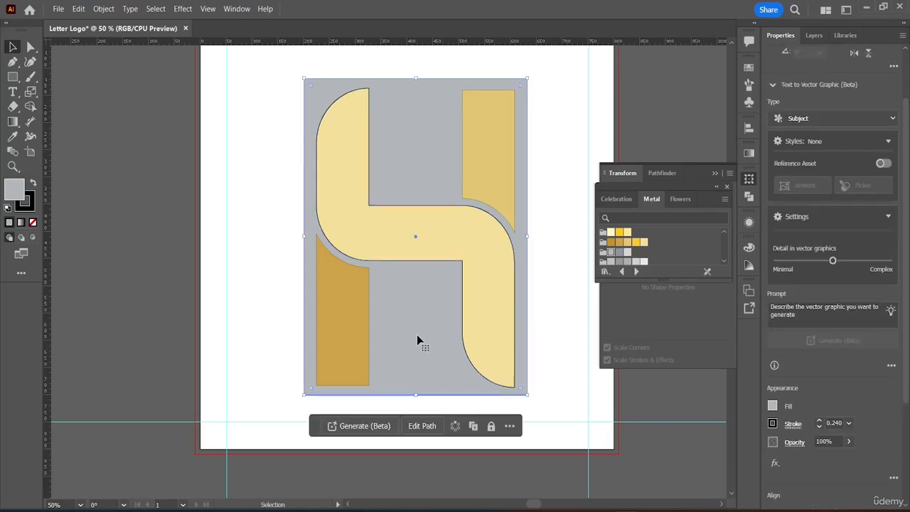
{"action": "left_click", "coordinate": [561, 180]}
Step: Change the background rectangle's fill to a light green picked from the colour spectrum
{"action": "scroll", "coordinate": [561, 181], "scroll_direction": "up", "scroll_amount": 3}
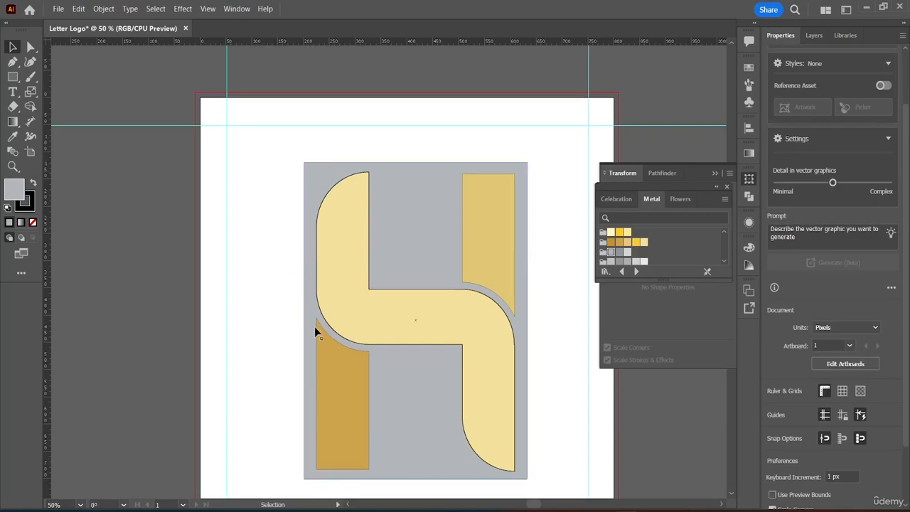
{"action": "left_click", "coordinate": [402, 187]}
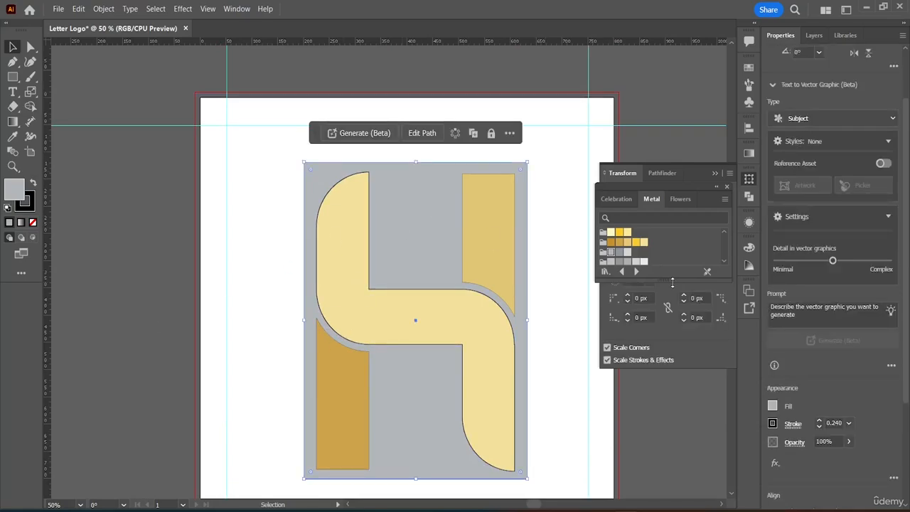
{"action": "left_click", "coordinate": [773, 406]}
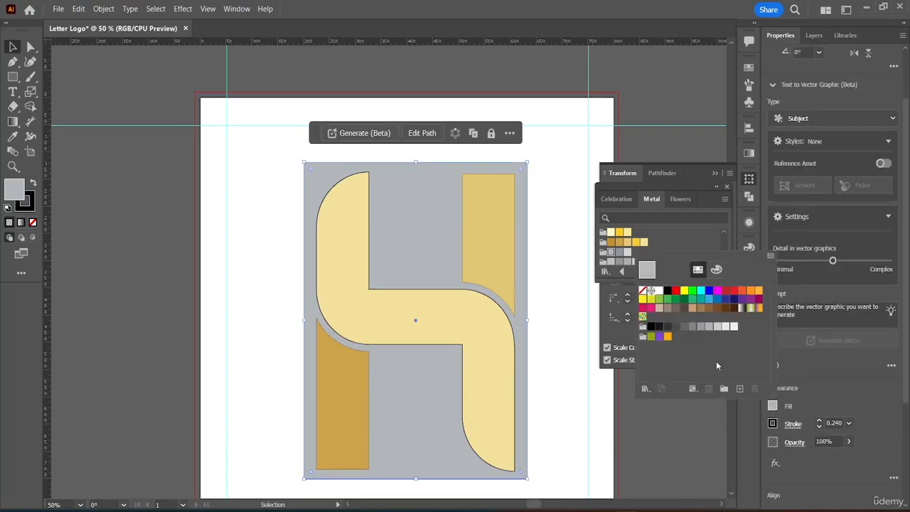
{"action": "left_click", "coordinate": [767, 404]}
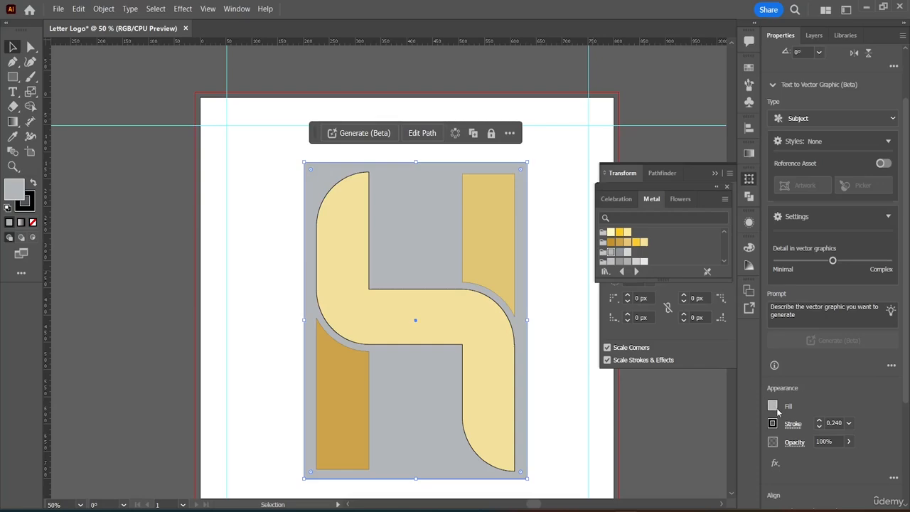
{"action": "left_click", "coordinate": [773, 406]}
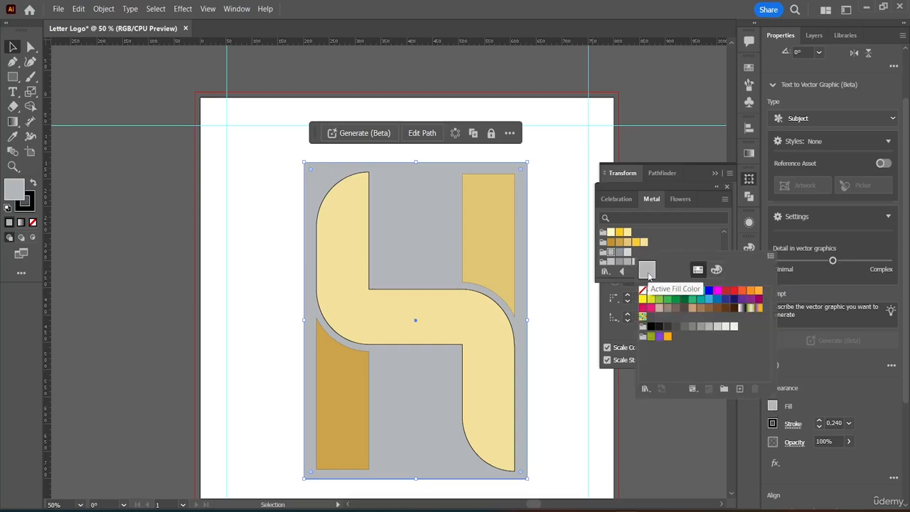
{"action": "left_click", "coordinate": [716, 269]}
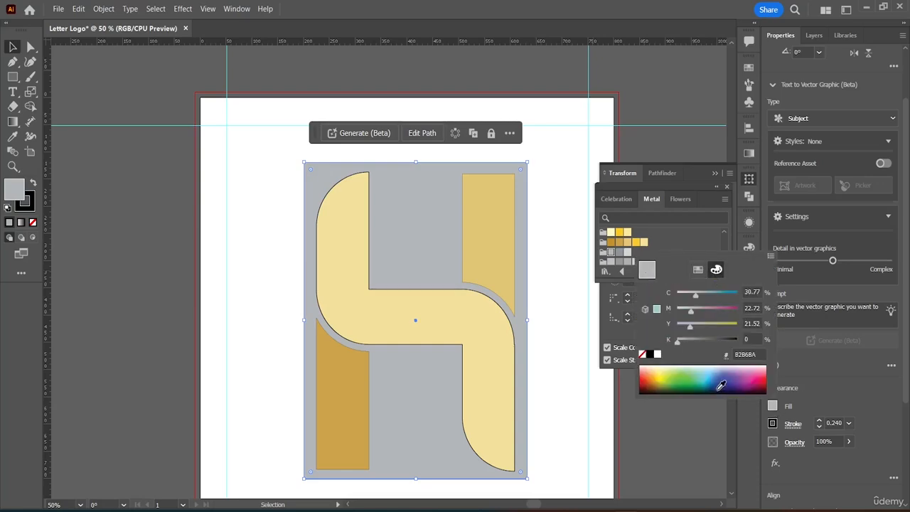
{"action": "left_click", "coordinate": [706, 371]}
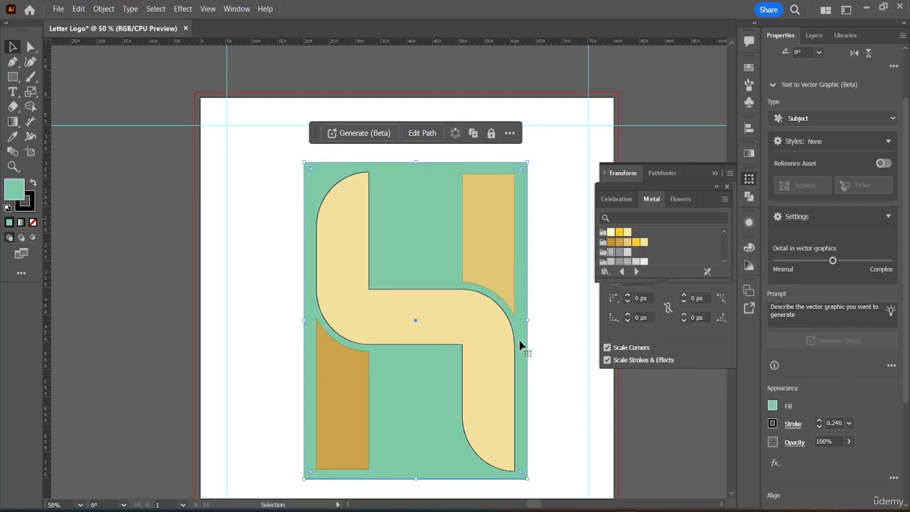
Step: Increase the green background rectangle's black stroke to 17 pt, then deselect it
{"action": "left_click", "coordinate": [819, 420]}
{"action": "left_click", "coordinate": [819, 420]}
{"action": "left_click", "coordinate": [819, 420]}
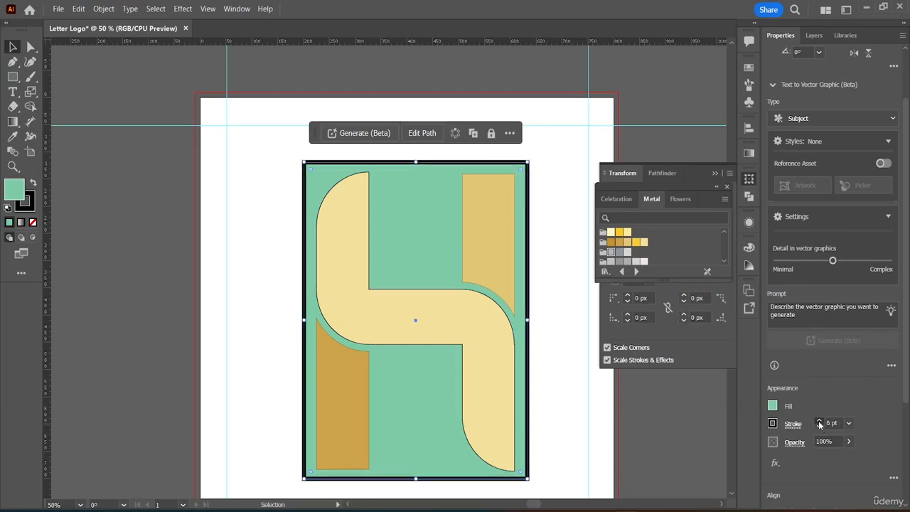
{"action": "left_click", "coordinate": [819, 421]}
{"action": "left_click", "coordinate": [819, 421]}
{"action": "left_click", "coordinate": [819, 421]}
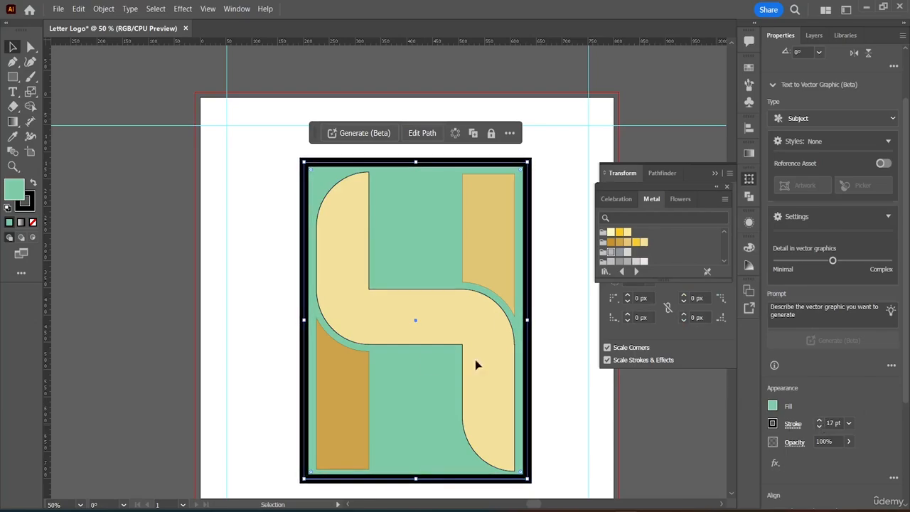
{"action": "left_click", "coordinate": [557, 367]}
{"action": "scroll", "coordinate": [530, 167], "scroll_direction": "down", "scroll_amount": 2}
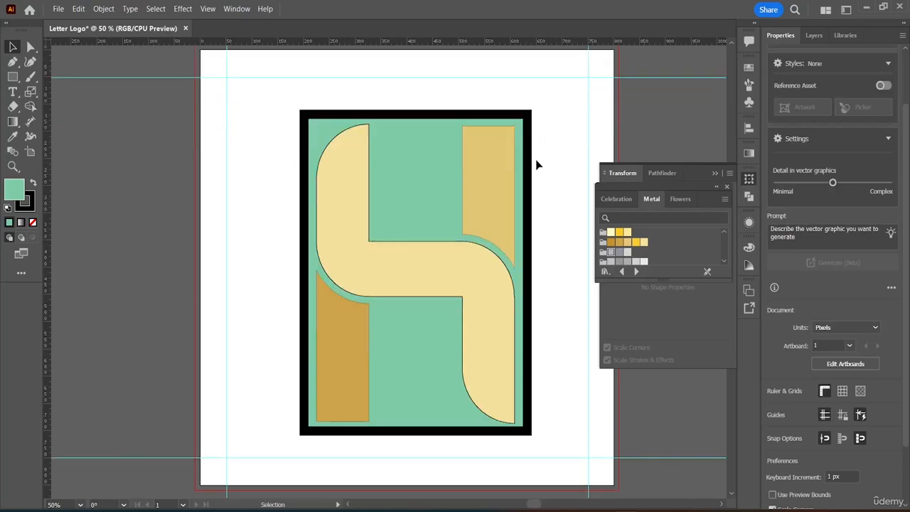
{"action": "left_click", "coordinate": [430, 145]}
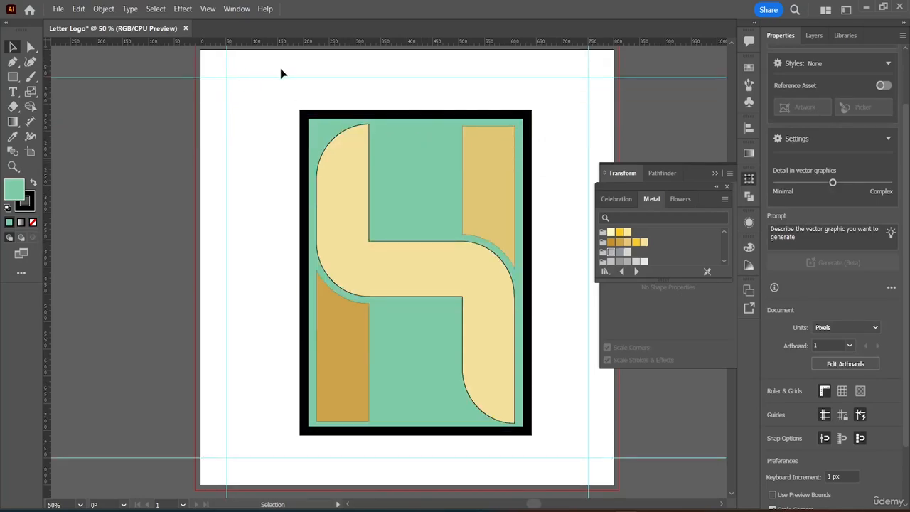
Step: Create a new 800 x 800 px document named "Letter Logo 2" with 10 px bleed and RGB colour
{"action": "left_click", "coordinate": [58, 8]}
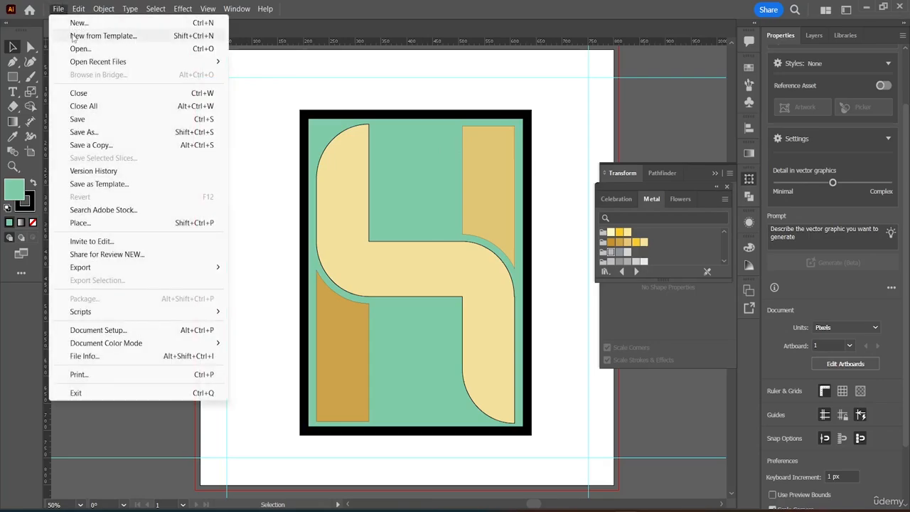
{"action": "left_click", "coordinate": [78, 22]}
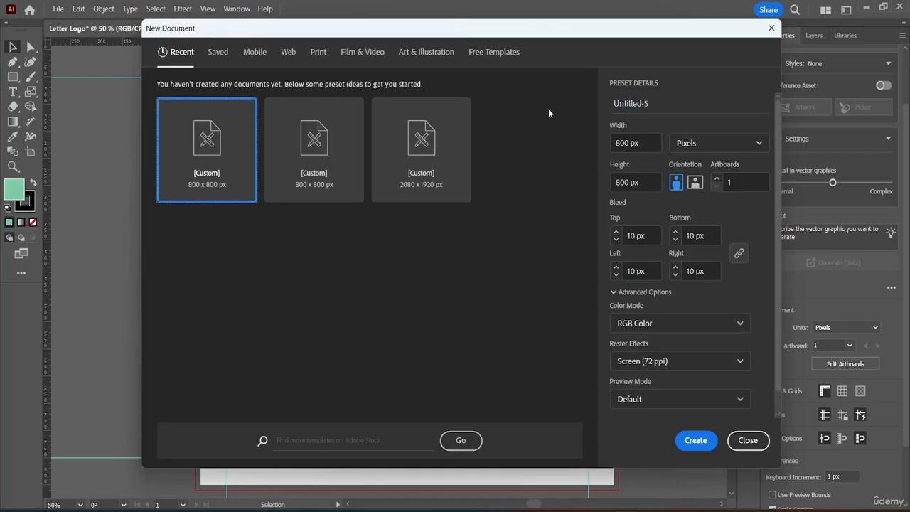
{"action": "left_click", "coordinate": [656, 109]}
{"action": "left_click_drag", "start_coordinate": [649, 103], "coordinate": [597, 103]}
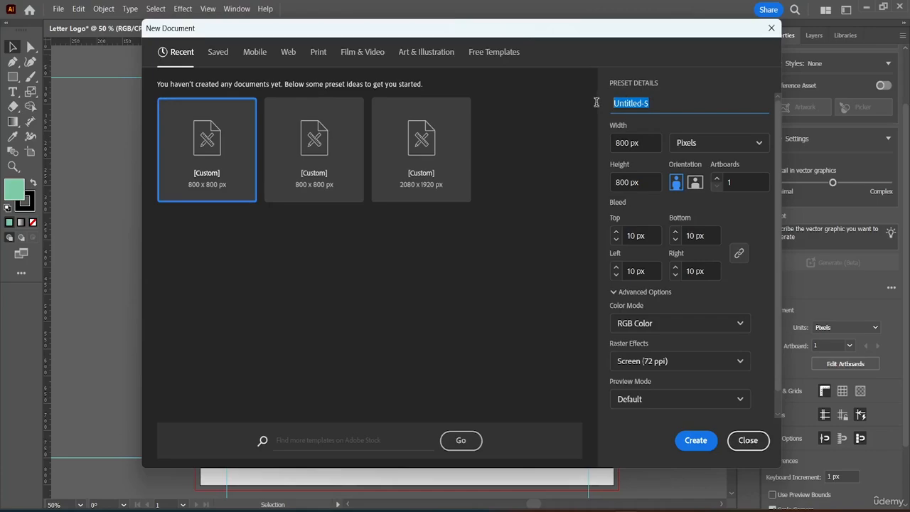
{"action": "type", "text": "Letter  Logo 2"}
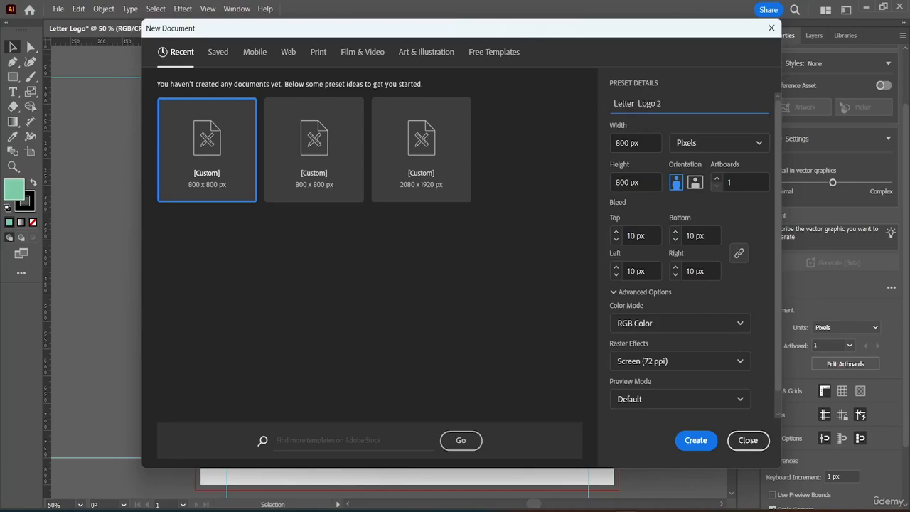
{"action": "left_click", "coordinate": [695, 440]}
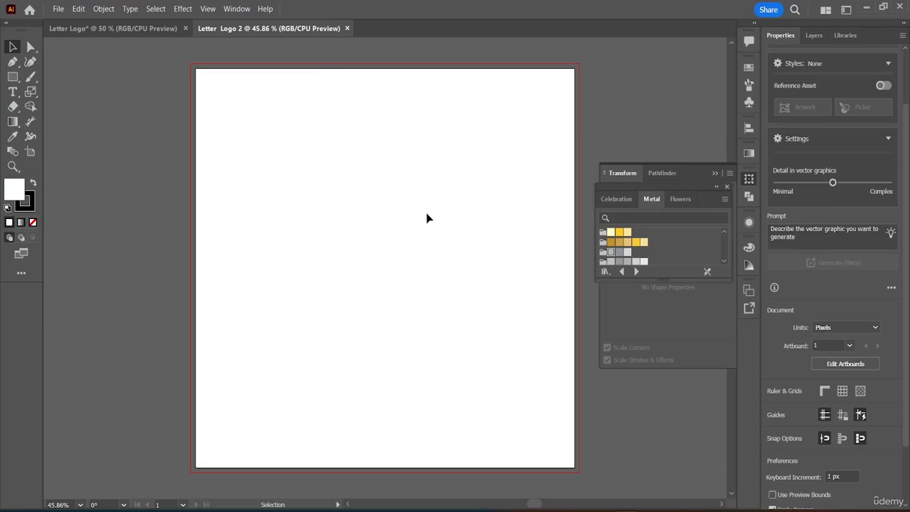
Step: Review the finished logo in the Letter Logo document, select its grouped shapes, and return to the Letter Logo 2 document
{"action": "left_click", "coordinate": [134, 29]}
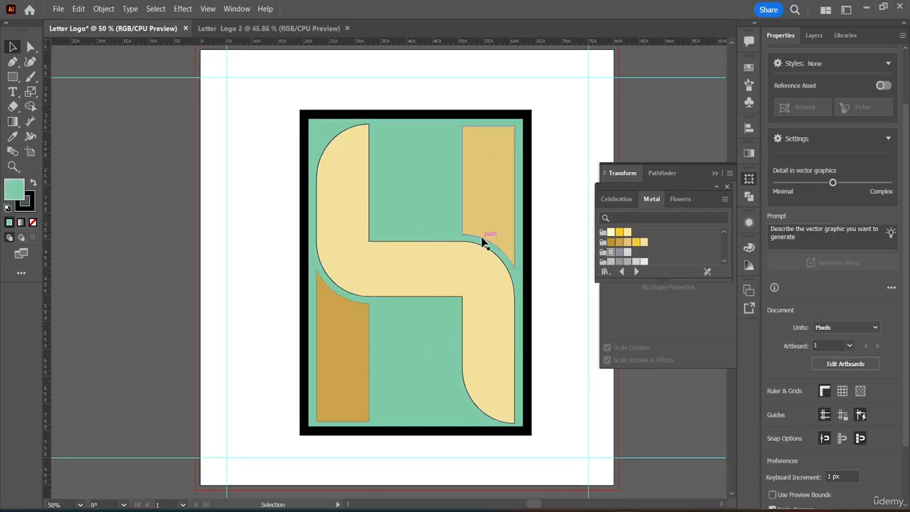
{"action": "left_click", "coordinate": [482, 242]}
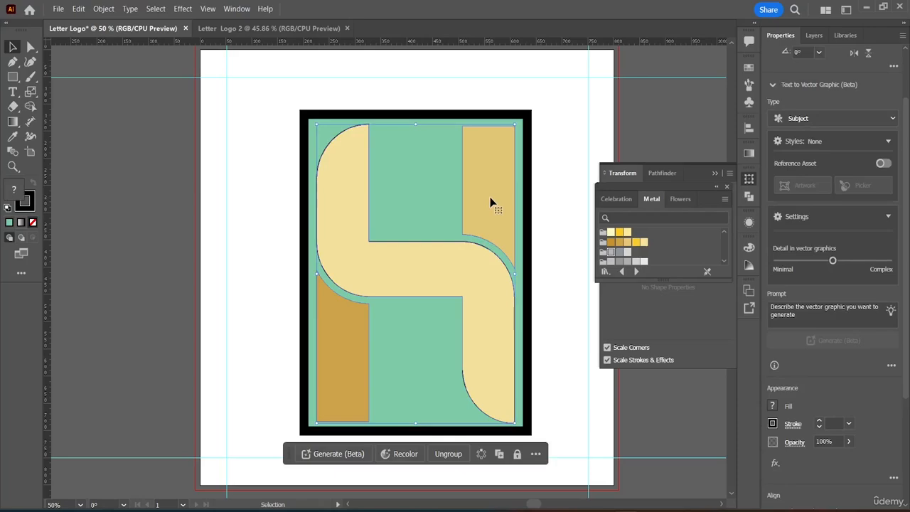
{"action": "left_click", "coordinate": [275, 29]}
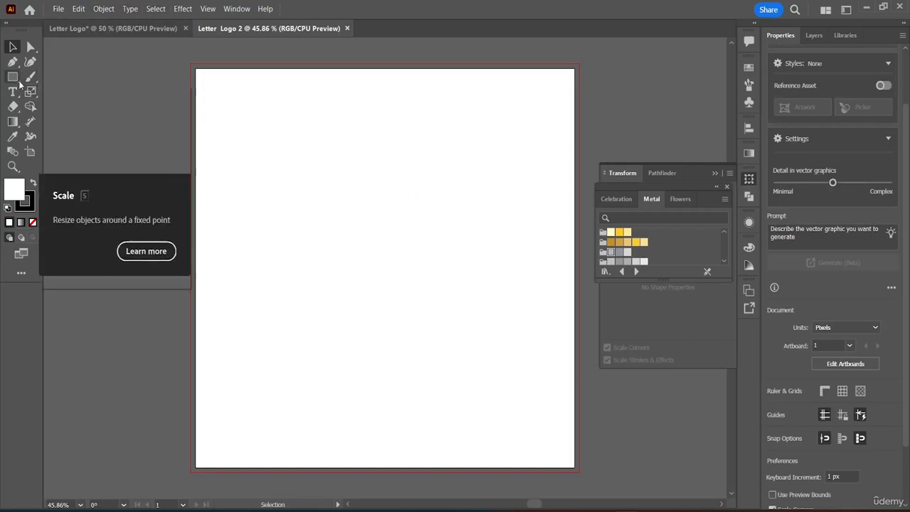
Step: Draw a vertical straight line about 421 px long in the left half of the artboard with the Line Segment tool
{"action": "left_click_drag", "start_coordinate": [13, 76], "coordinate": [57, 136]}
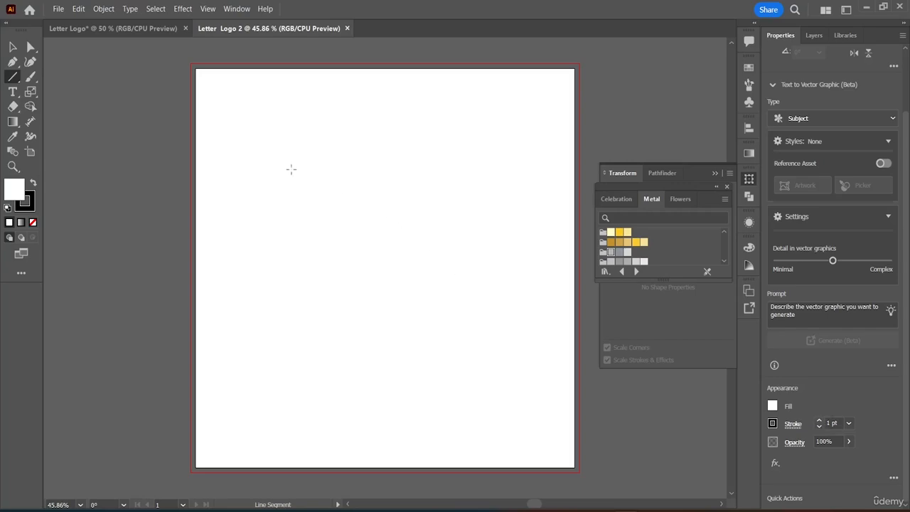
{"action": "left_click_drag", "start_coordinate": [283, 160], "coordinate": [305, 372]}
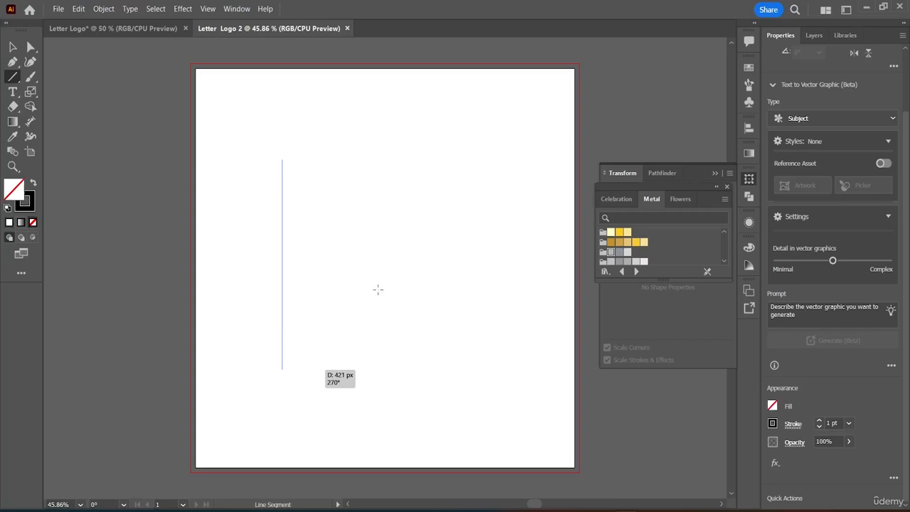
{"action": "left_click_drag", "start_coordinate": [378, 290], "coordinate": [377, 290]}
{"action": "key", "text": "v"}
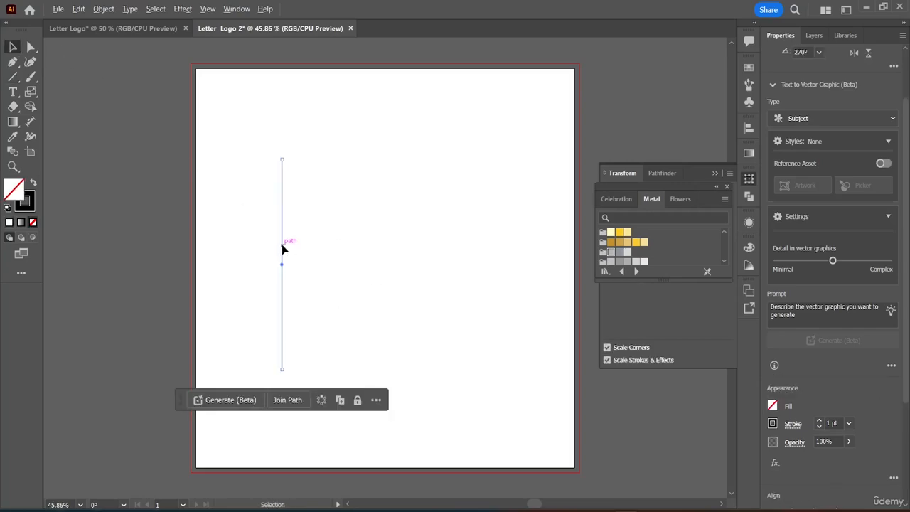
Step: Duplicate the vertical line sideways until six parallel lines of equal height stand side by side
{"action": "left_click_drag", "start_coordinate": [283, 249], "coordinate": [298, 250]}
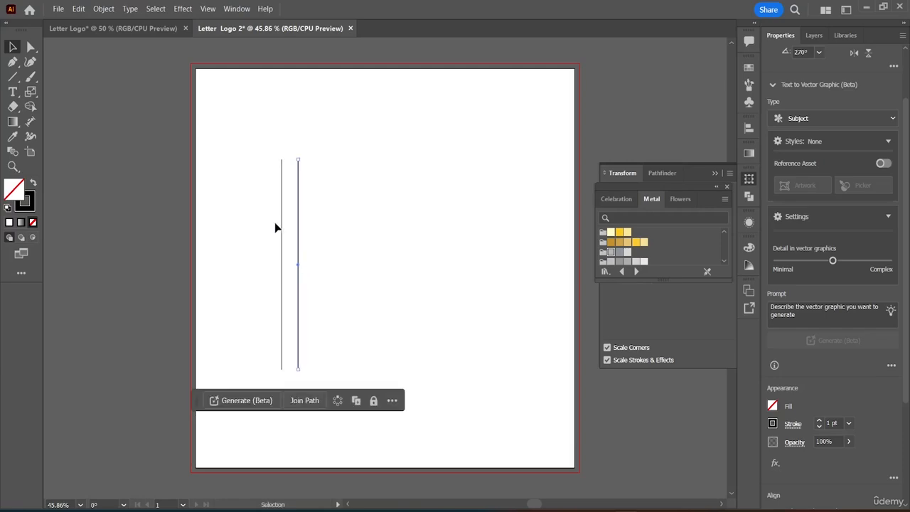
{"action": "left_click_drag", "start_coordinate": [265, 158], "coordinate": [366, 231]}
{"action": "left_click", "coordinate": [431, 241]}
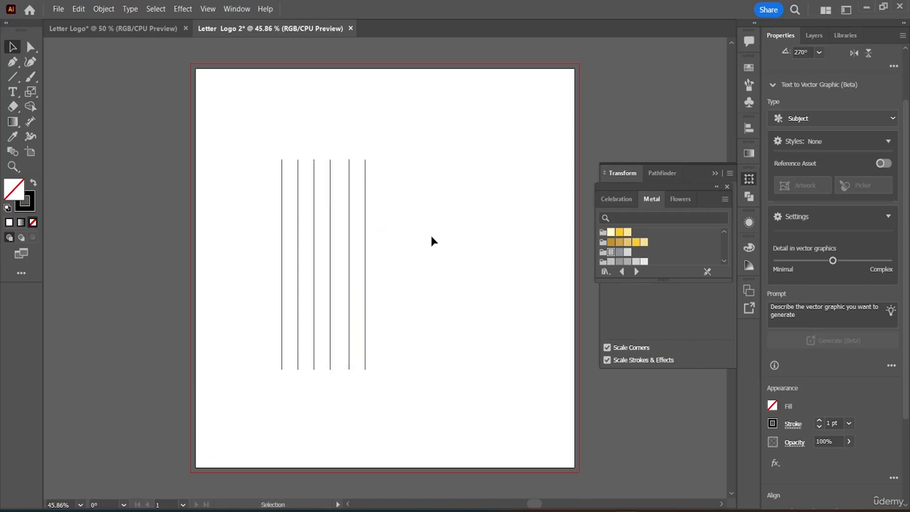
Step: Space the six vertical lines evenly by distributing their horizontal centres
{"action": "left_click_drag", "start_coordinate": [260, 141], "coordinate": [424, 288]}
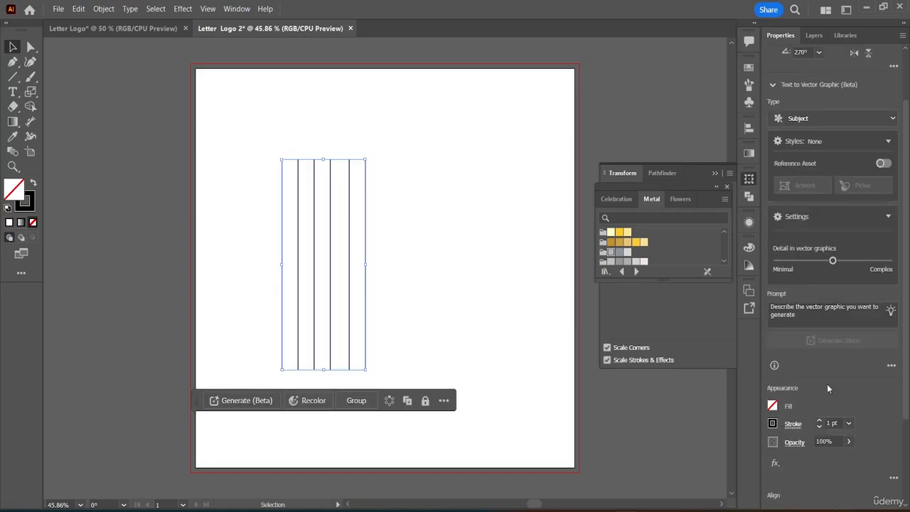
{"action": "scroll", "coordinate": [849, 391], "scroll_direction": "down", "scroll_amount": 2}
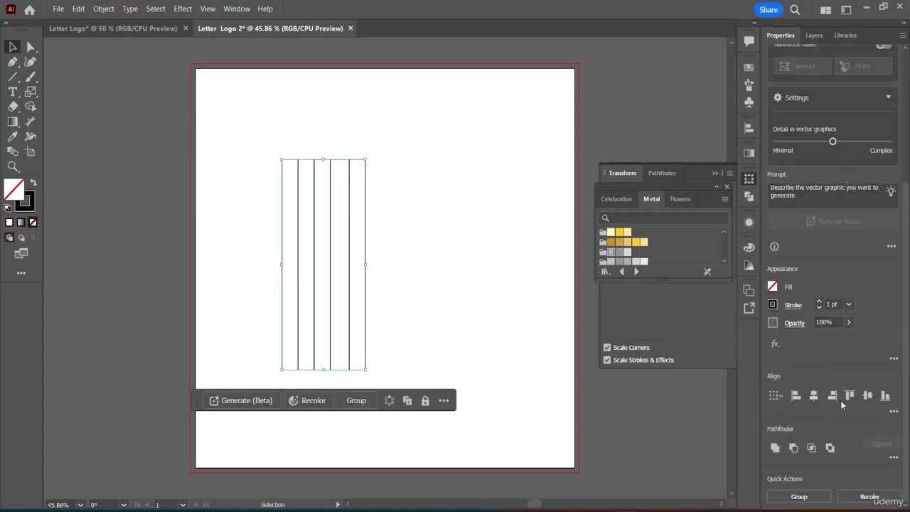
{"action": "left_click", "coordinate": [894, 413]}
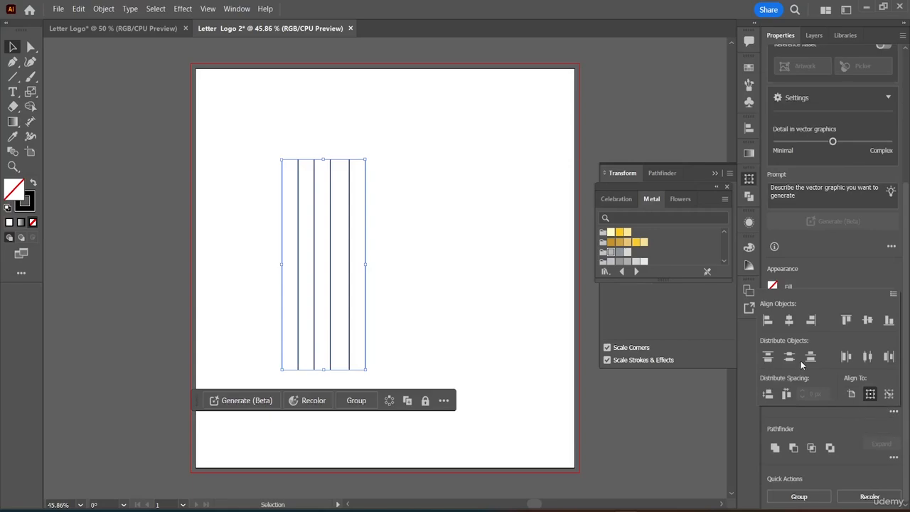
{"action": "left_click", "coordinate": [868, 357]}
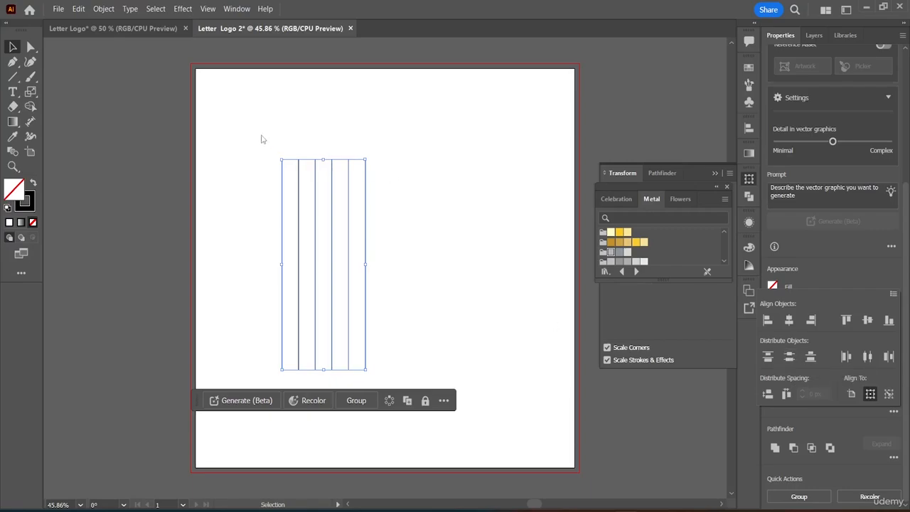
{"action": "left_click", "coordinate": [836, 22]}
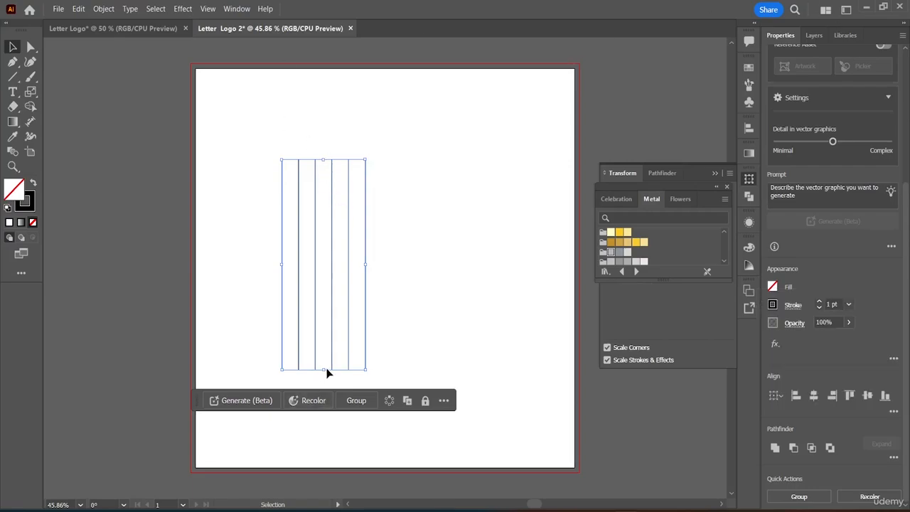
Step: Lengthen the six lines downward and move them to the horizontal middle of the artboard
{"action": "left_click_drag", "start_coordinate": [323, 369], "coordinate": [323, 405]}
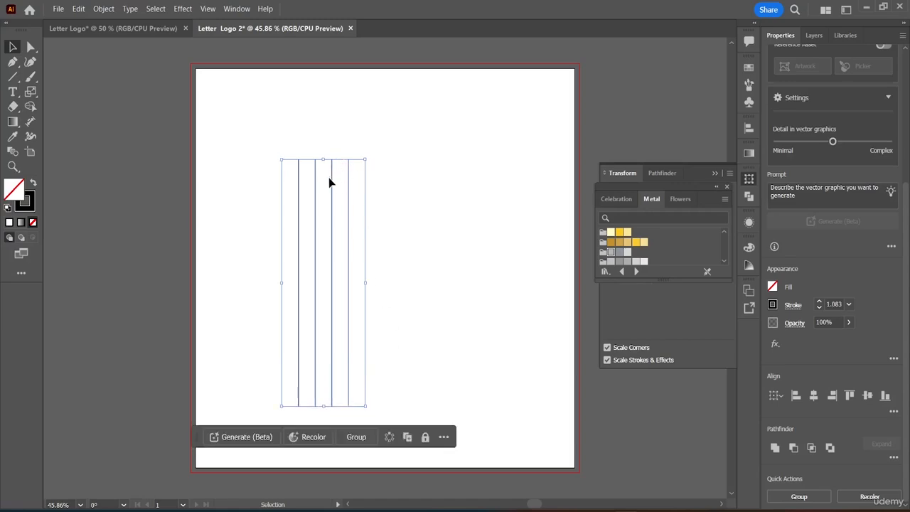
{"action": "left_click_drag", "start_coordinate": [334, 186], "coordinate": [384, 187]}
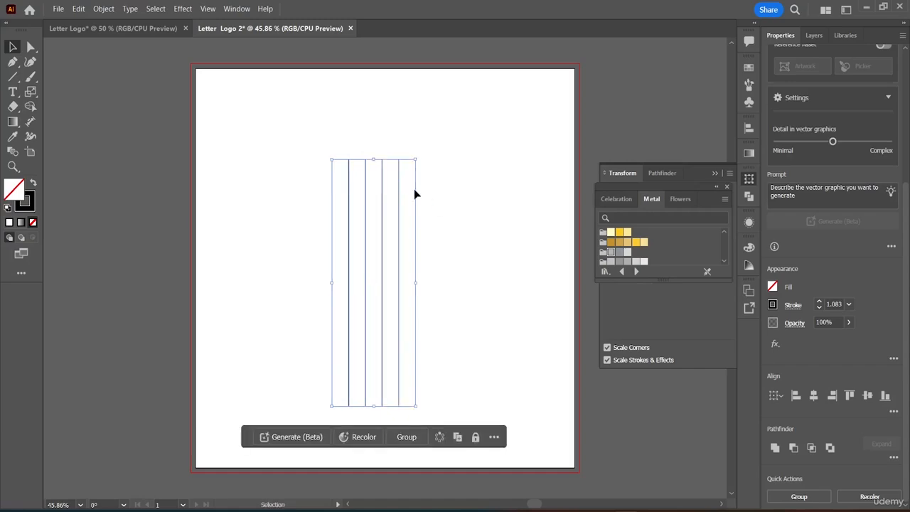
{"action": "left_click_drag", "start_coordinate": [303, 147], "coordinate": [468, 299]}
{"action": "left_click", "coordinate": [104, 8]}
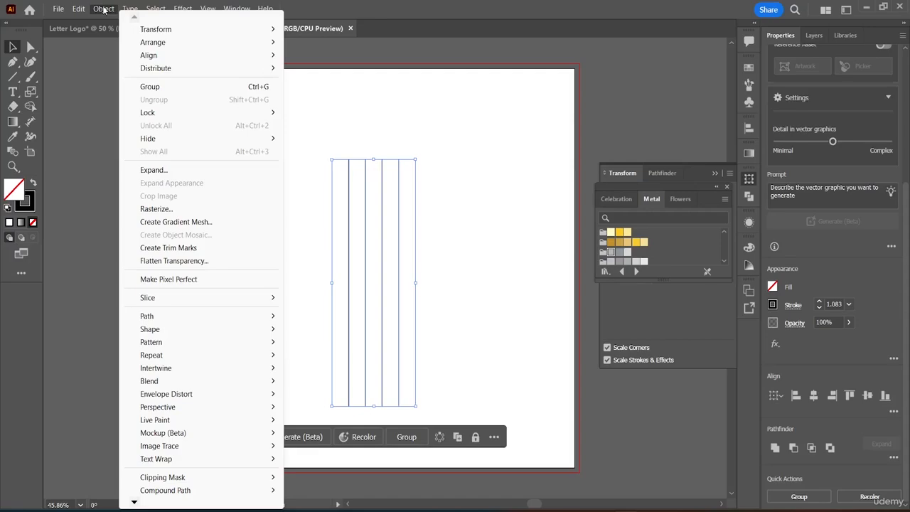
{"action": "mouse_move", "coordinate": [152, 31]}
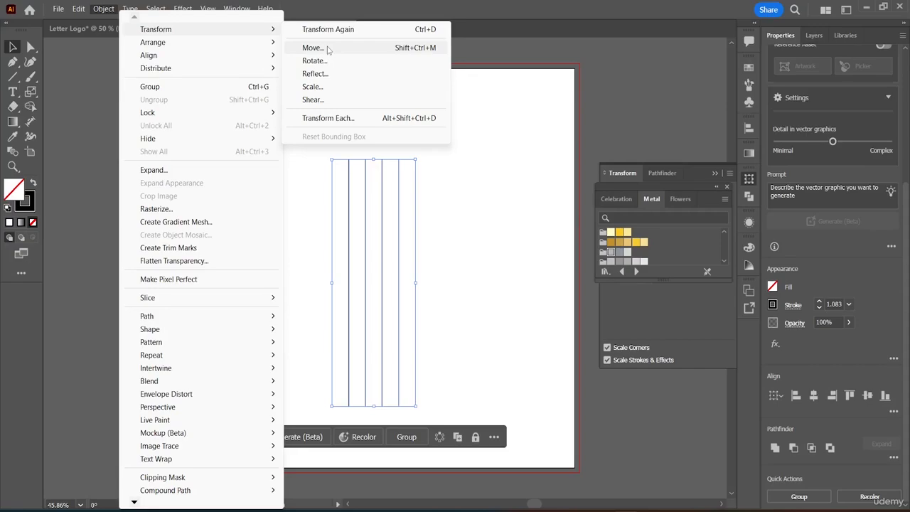
{"action": "left_click", "coordinate": [441, 387]}
{"action": "left_click", "coordinate": [441, 387]}
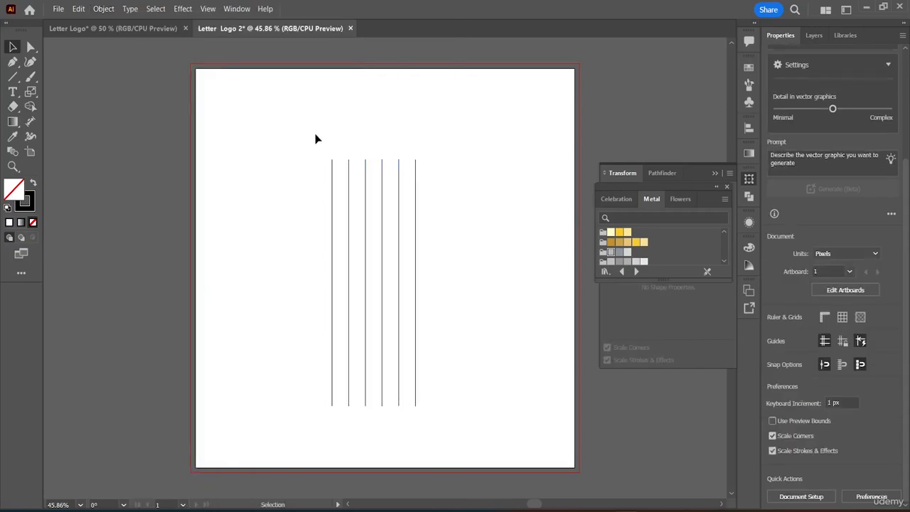
Step: Rotate the six lines about 28 degrees clockwise and add a copy reflected across the vertical axis to form a crossing lattice
{"action": "left_click_drag", "start_coordinate": [315, 135], "coordinate": [442, 324]}
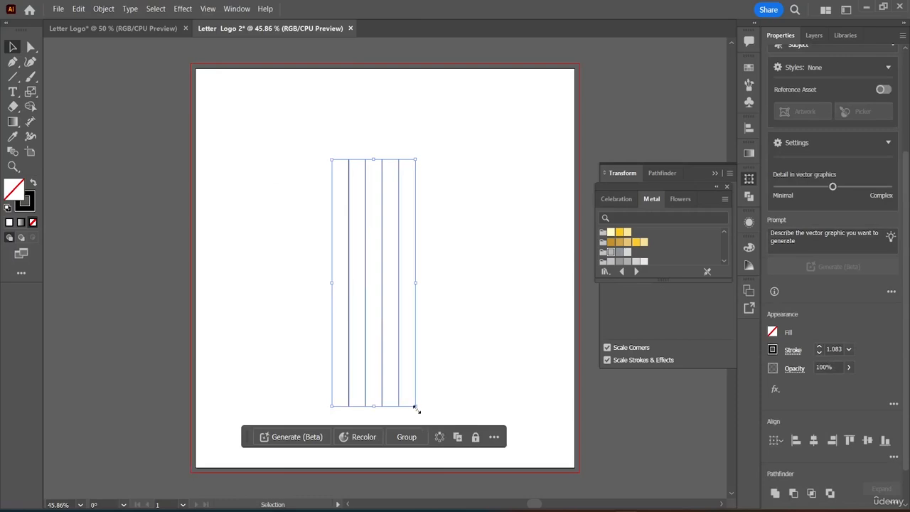
{"action": "left_click_drag", "start_coordinate": [417, 411], "coordinate": [356, 417]}
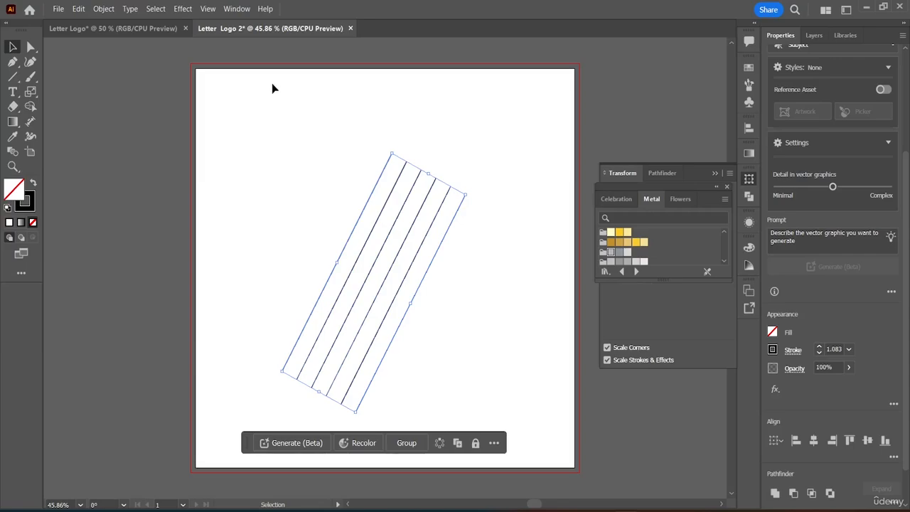
{"action": "left_click", "coordinate": [109, 9]}
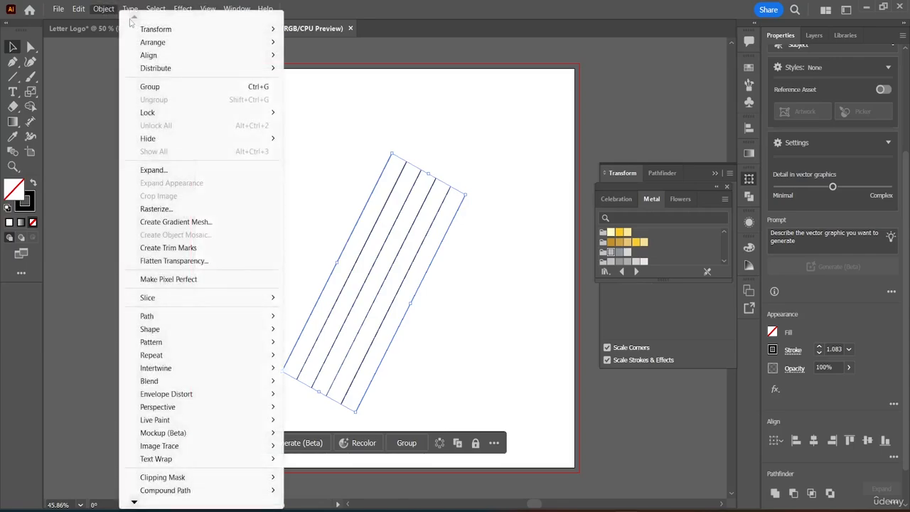
{"action": "left_click", "coordinate": [343, 75]}
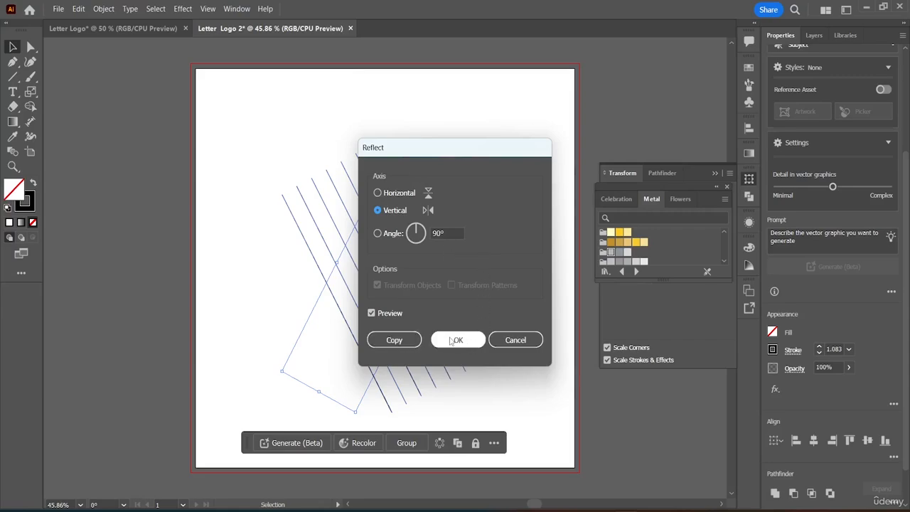
{"action": "left_click", "coordinate": [394, 341]}
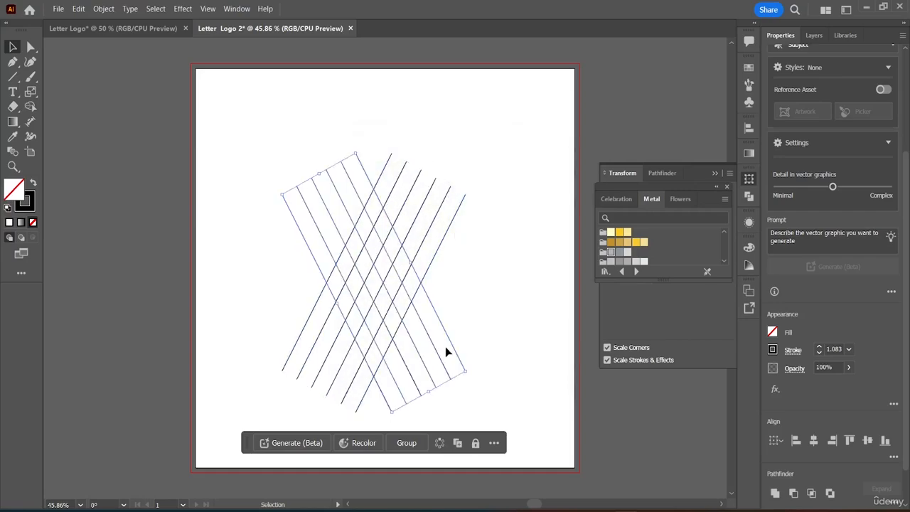
{"action": "left_click", "coordinate": [507, 312]}
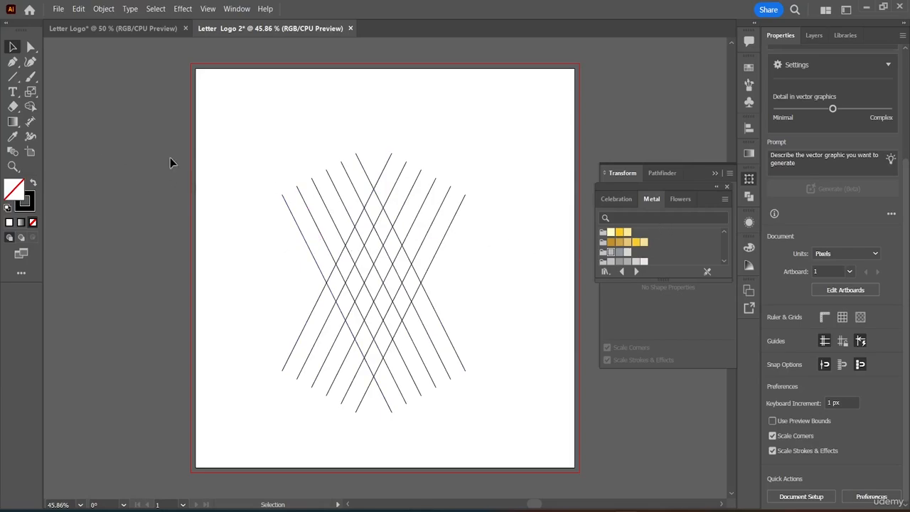
Step: Draw a horizontal line centred on an upper intersection of the lattice and place a copy through the matching lower intersection
{"action": "left_click", "coordinate": [13, 77]}
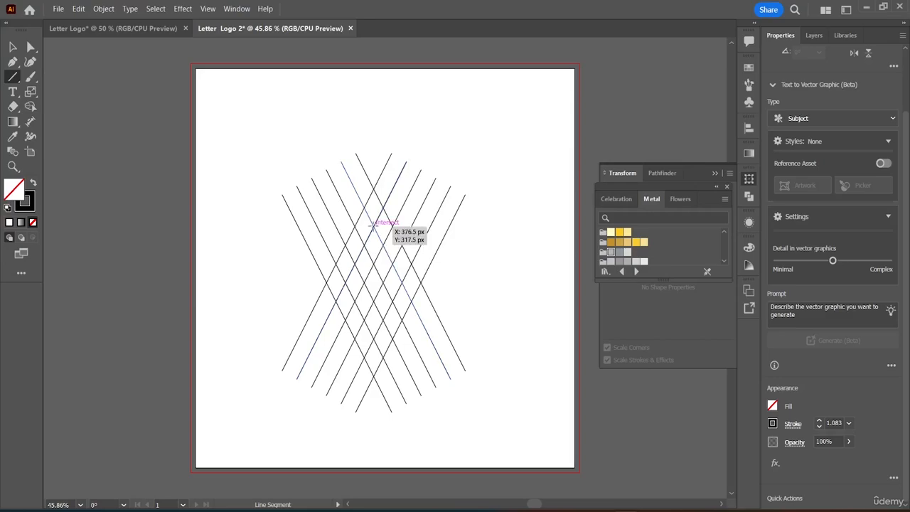
{"action": "left_click_drag", "start_coordinate": [371, 226], "coordinate": [539, 237]}
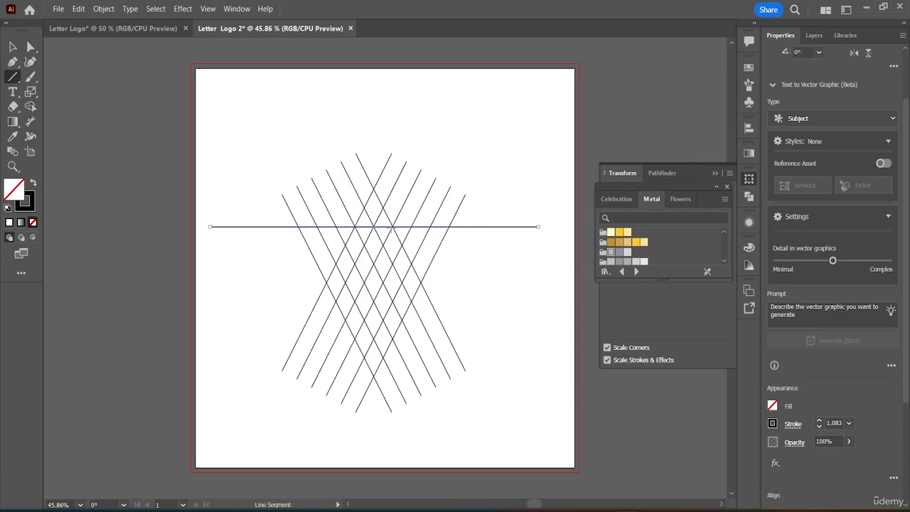
{"action": "left_click", "coordinate": [12, 46]}
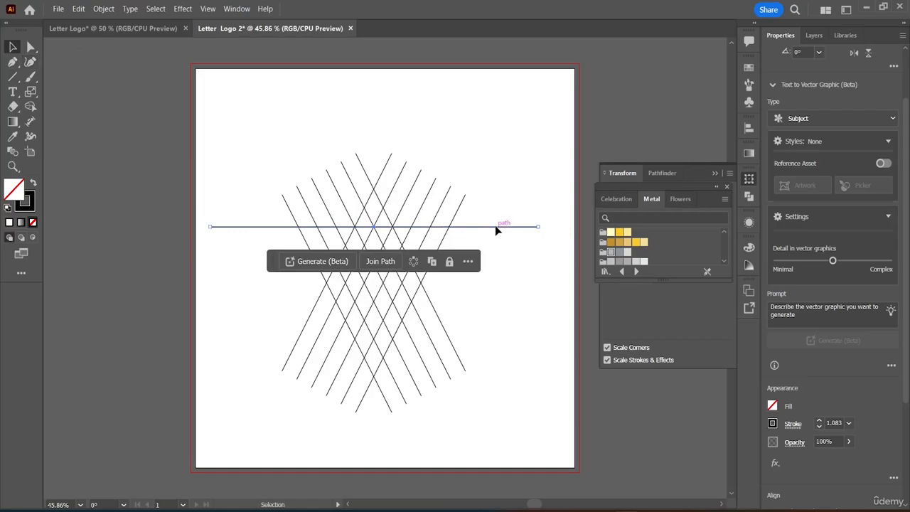
{"action": "left_click_drag", "start_coordinate": [496, 230], "coordinate": [497, 341]}
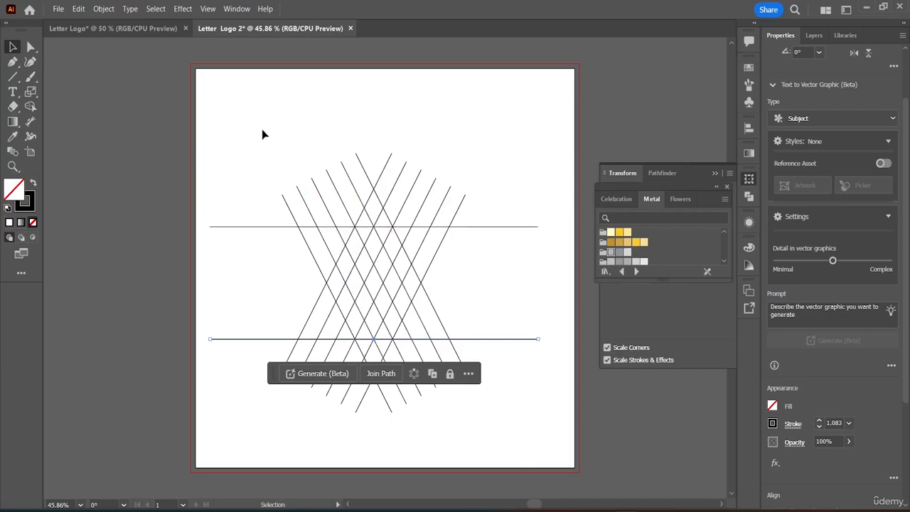
Step: Select all the lattice and horizontal lines and give them a black fill with a white stroke
{"action": "left_click_drag", "start_coordinate": [262, 129], "coordinate": [507, 423]}
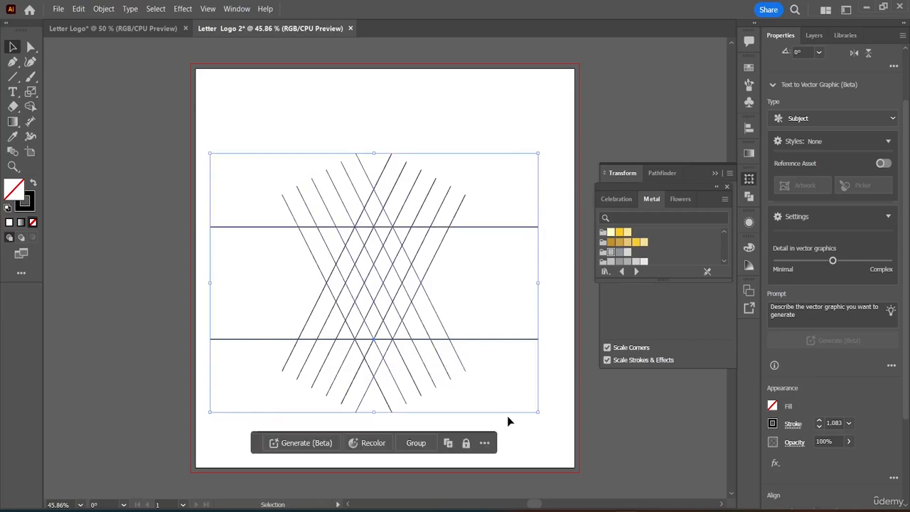
{"action": "double_click", "coordinate": [12, 191]}
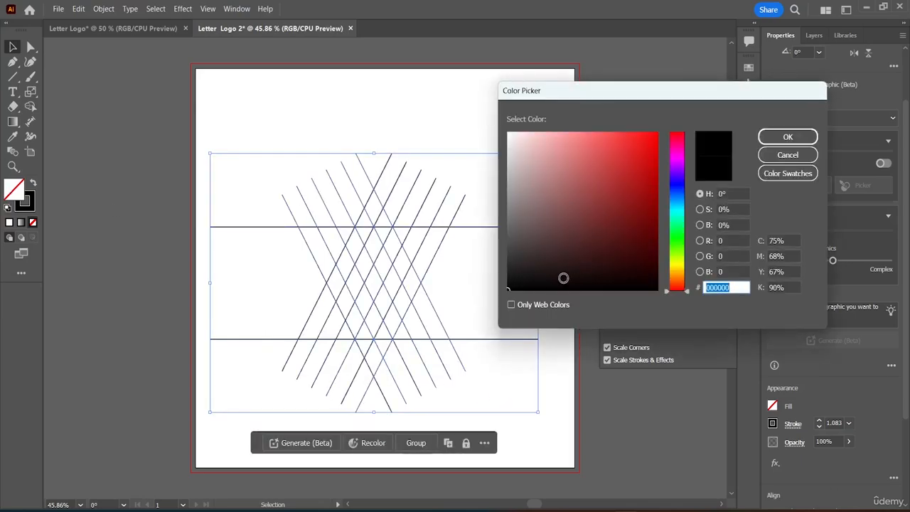
{"action": "left_click_drag", "start_coordinate": [509, 289], "coordinate": [526, 290]}
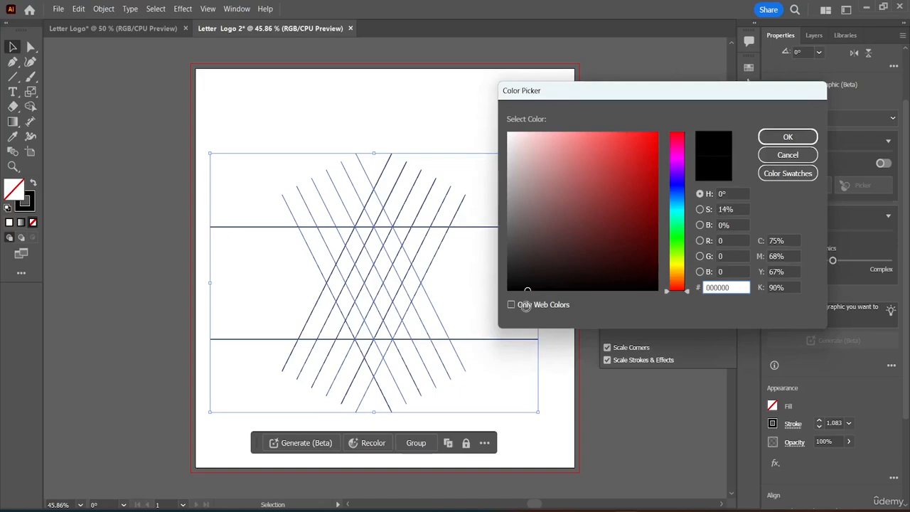
{"action": "left_click", "coordinate": [788, 136]}
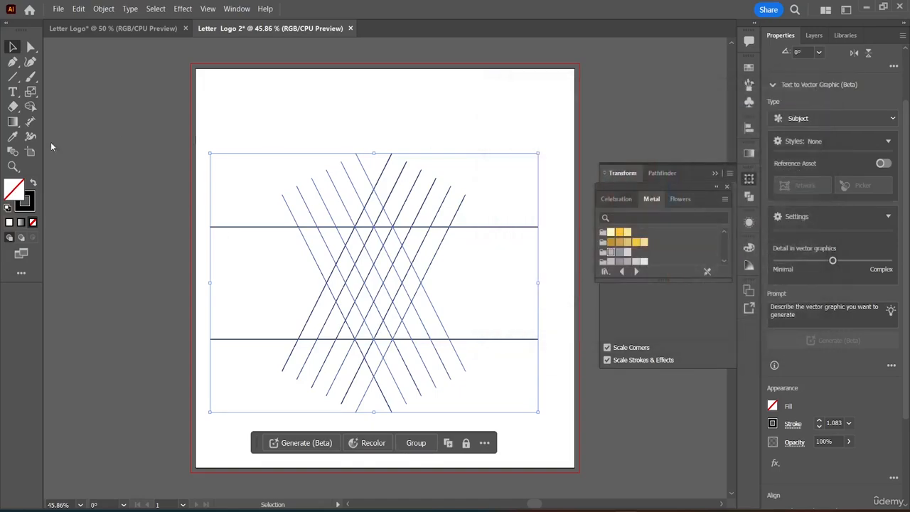
{"action": "left_click", "coordinate": [33, 183]}
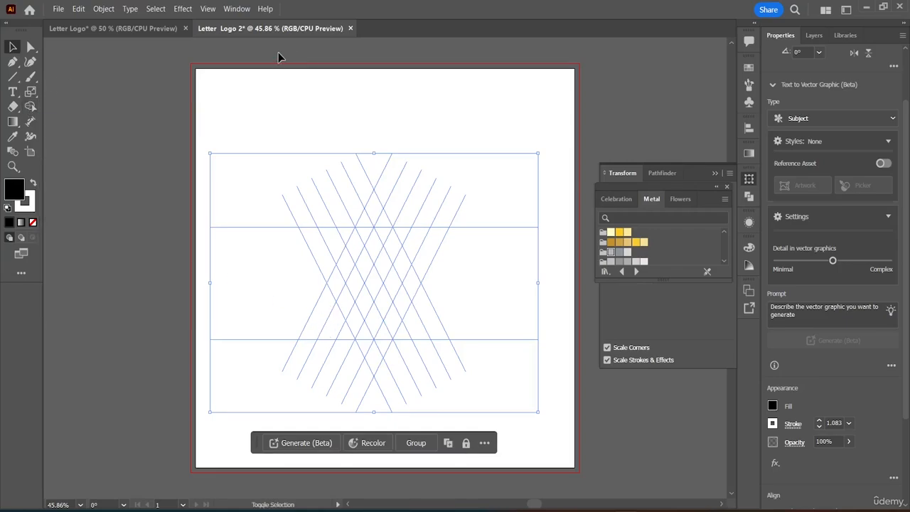
Step: Merge lattice cells between the horizontal lines with Shape Builder into a black inverted V and an upright V interlocking with it
{"action": "key", "text": "shift+m"}
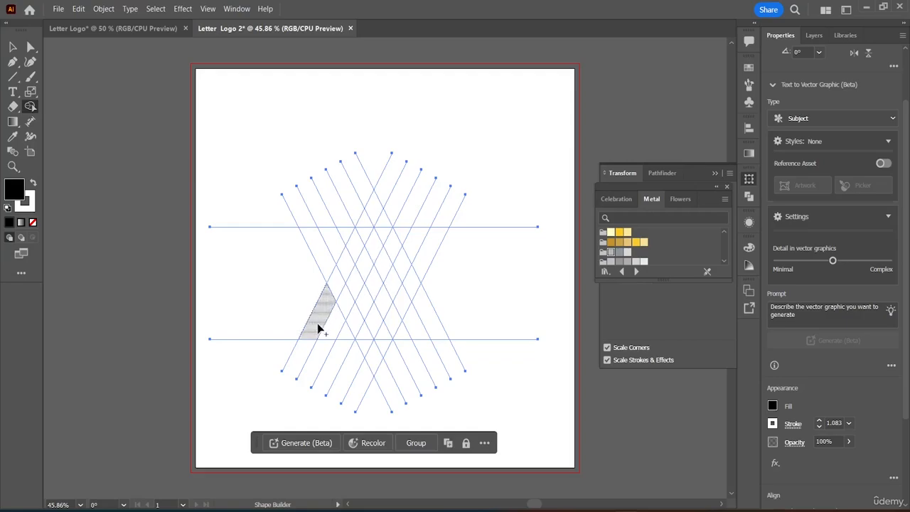
{"action": "mouse_move", "coordinate": [317, 323]}
{"action": "left_mouse_down"}
{"action": "mouse_move", "coordinate": [358, 230]}
{"action": "mouse_move", "coordinate": [391, 275]}
{"action": "left_mouse_up"}
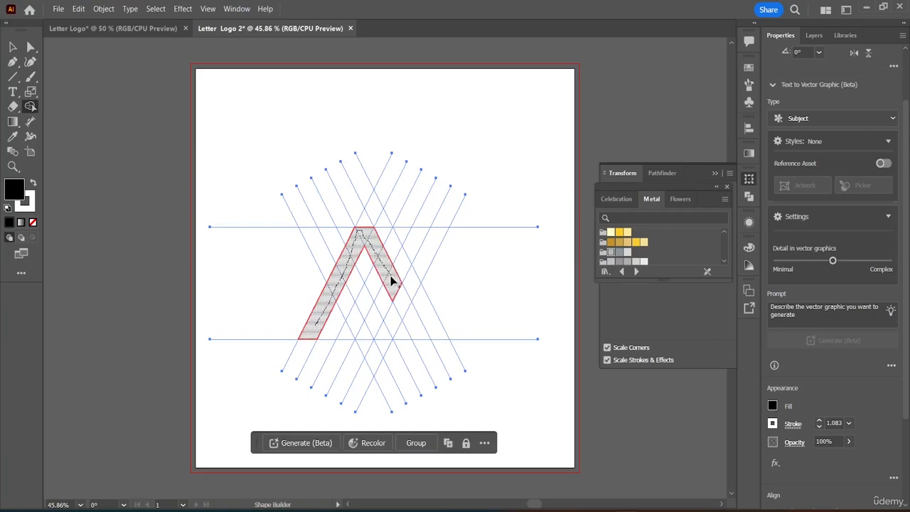
{"action": "left_click_drag", "start_coordinate": [390, 275], "coordinate": [393, 278]}
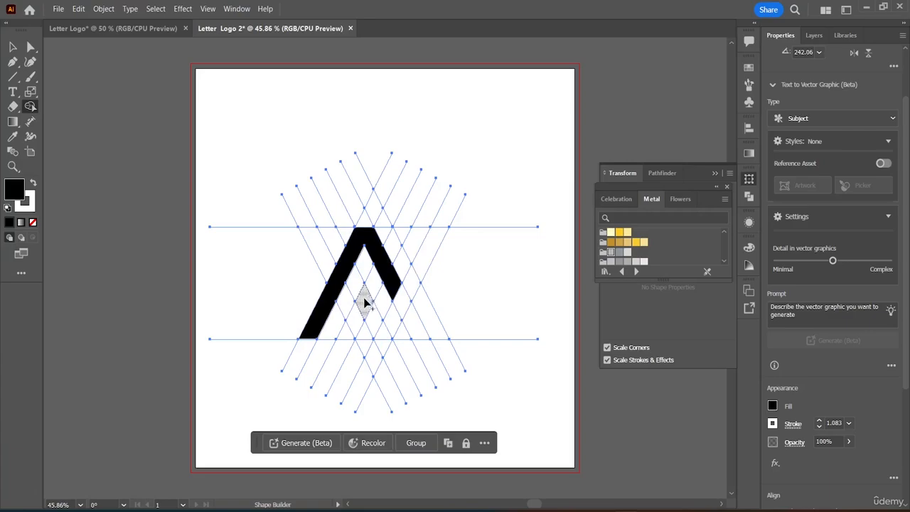
{"action": "mouse_move", "coordinate": [366, 300]}
{"action": "left_mouse_down"}
{"action": "mouse_move", "coordinate": [391, 326]}
{"action": "mouse_move", "coordinate": [430, 257]}
{"action": "left_mouse_up"}
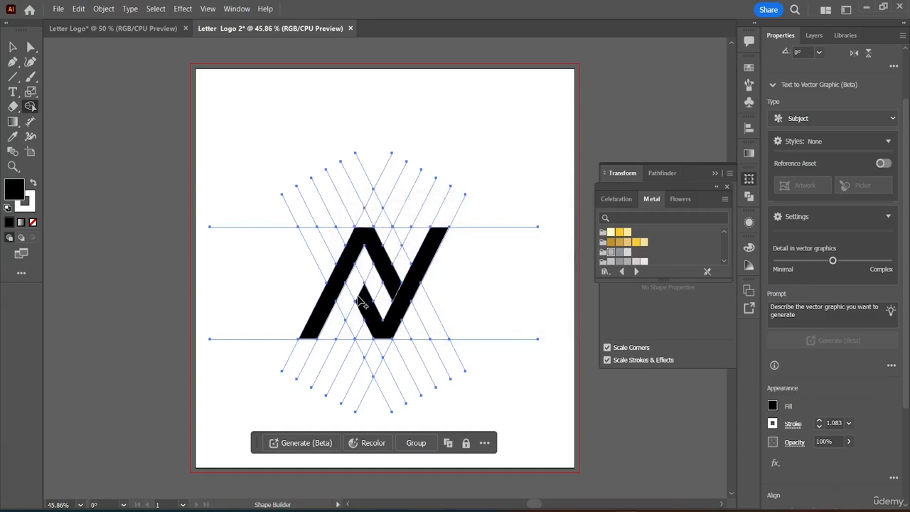
{"action": "left_click", "coordinate": [354, 283]}
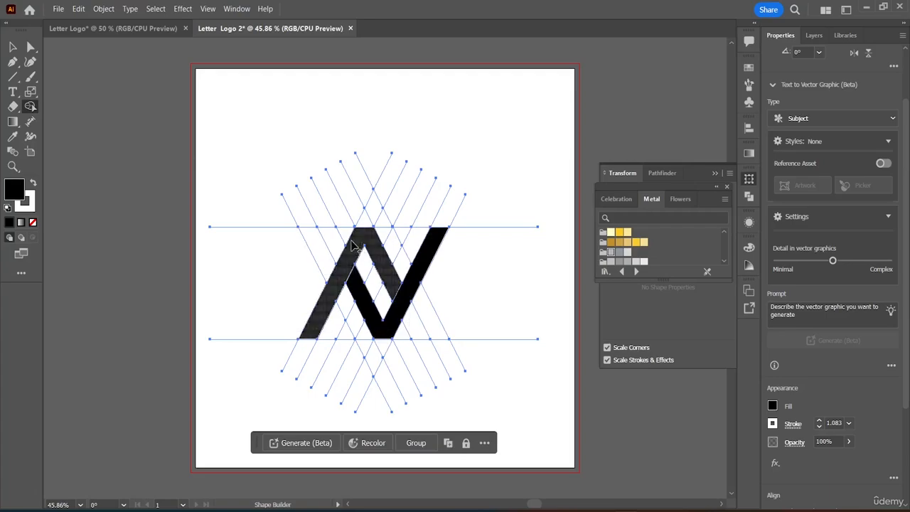
Step: Check the two merged V shapes by selecting each one separately from the lattice lines
{"action": "left_click", "coordinate": [384, 286], "text": "alt"}
{"action": "left_click", "coordinate": [13, 47]}
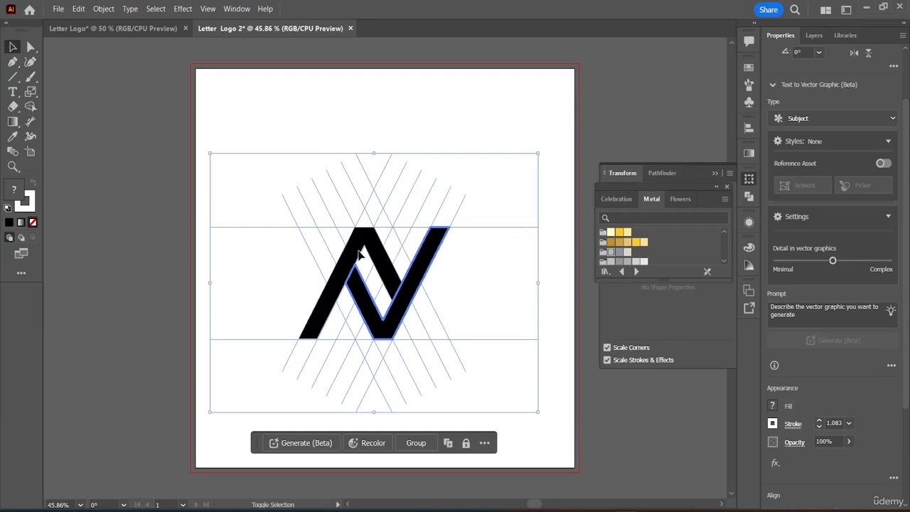
{"action": "left_click_drag", "start_coordinate": [336, 265], "coordinate": [340, 304]}
{"action": "left_click", "coordinate": [389, 262]}
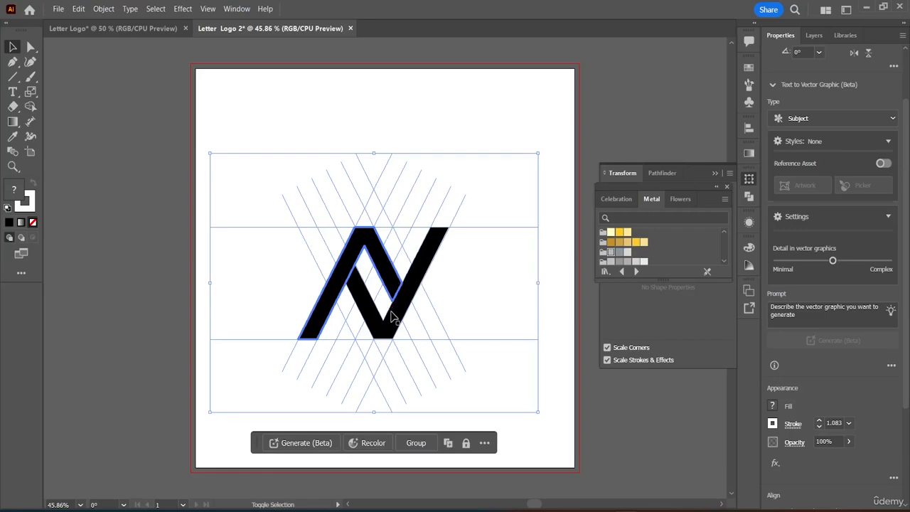
{"action": "key", "text": "a"}
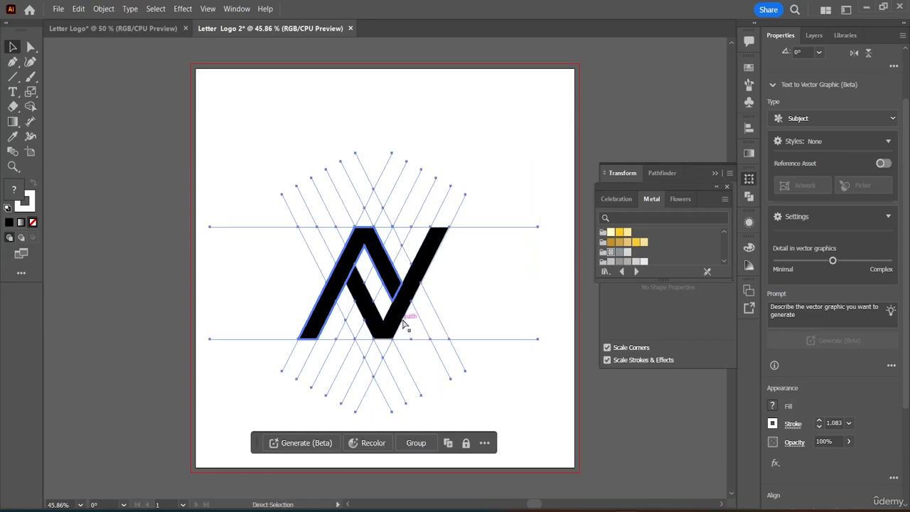
{"action": "left_click", "coordinate": [401, 322]}
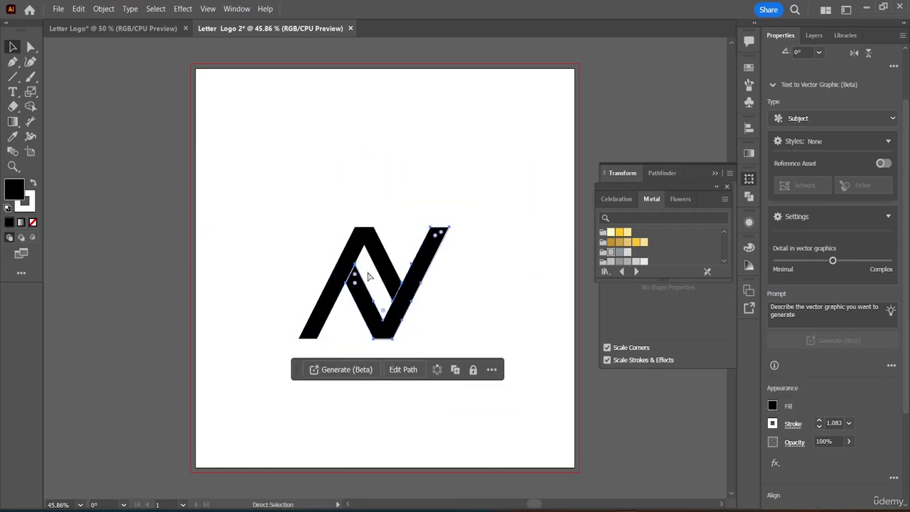
{"action": "key", "text": "v"}
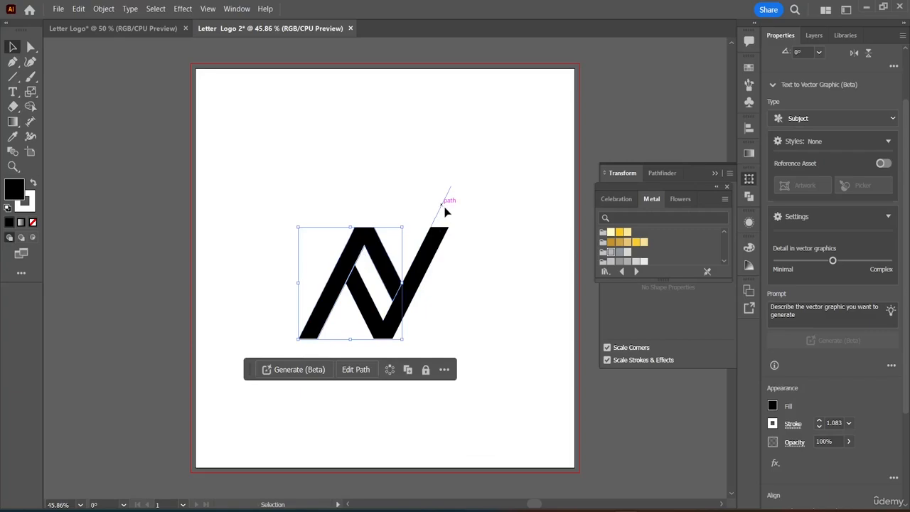
{"action": "left_click", "coordinate": [476, 192]}
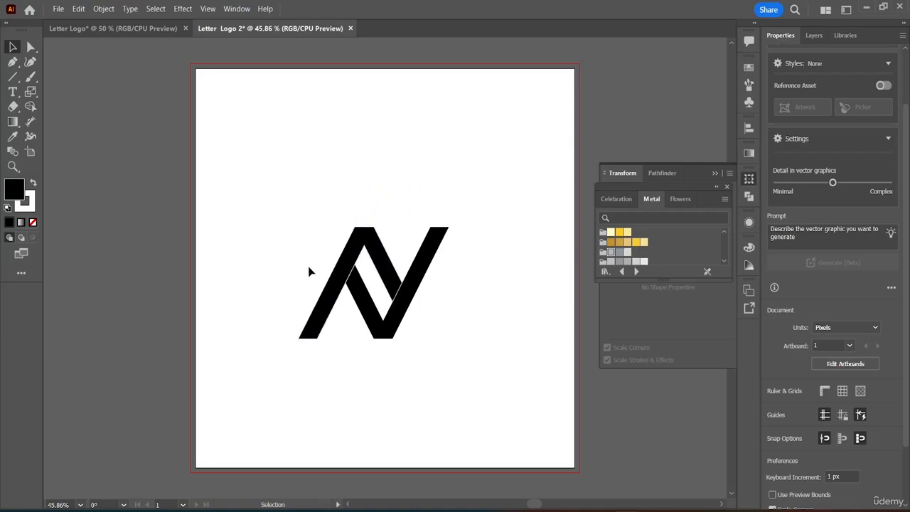
Step: Cut the two black V shapes, delete all leftover lattice lines, and paste the shapes back onto the artboard
{"action": "left_click", "coordinate": [353, 263]}
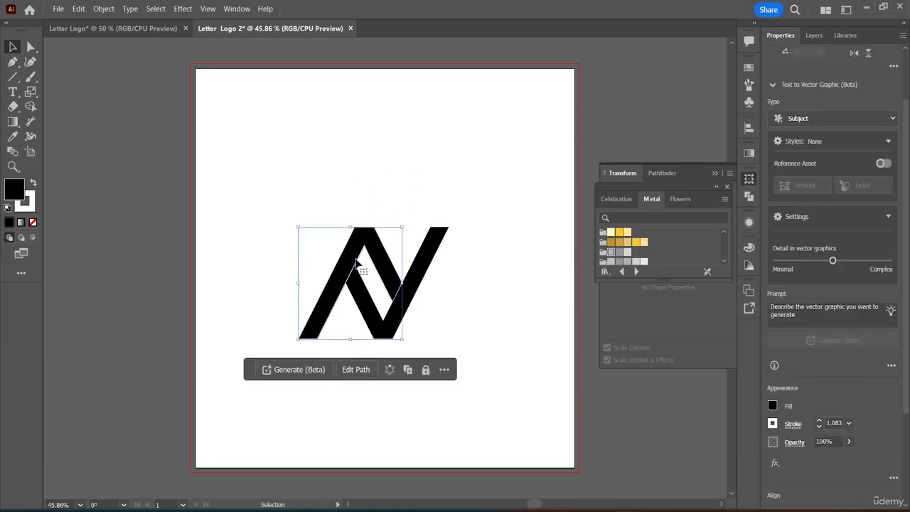
{"action": "left_click", "coordinate": [436, 249], "text": "shift"}
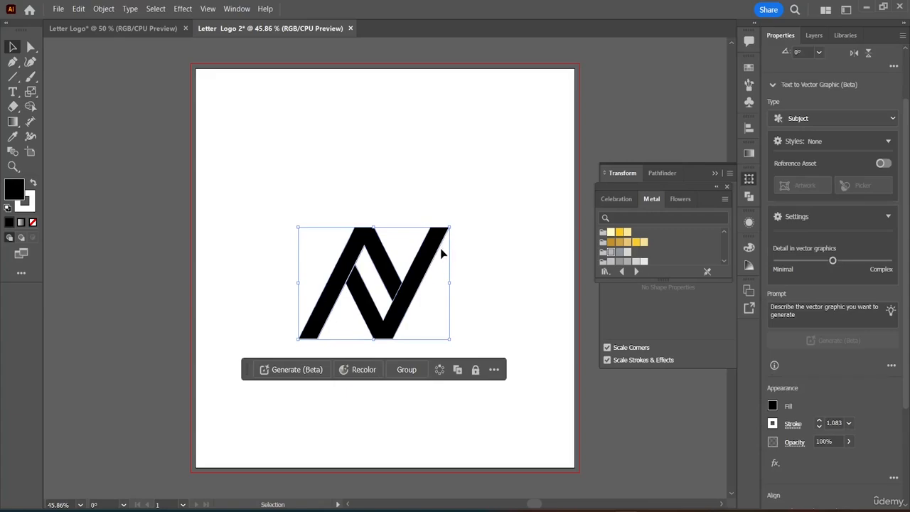
{"action": "key", "text": "Delete"}
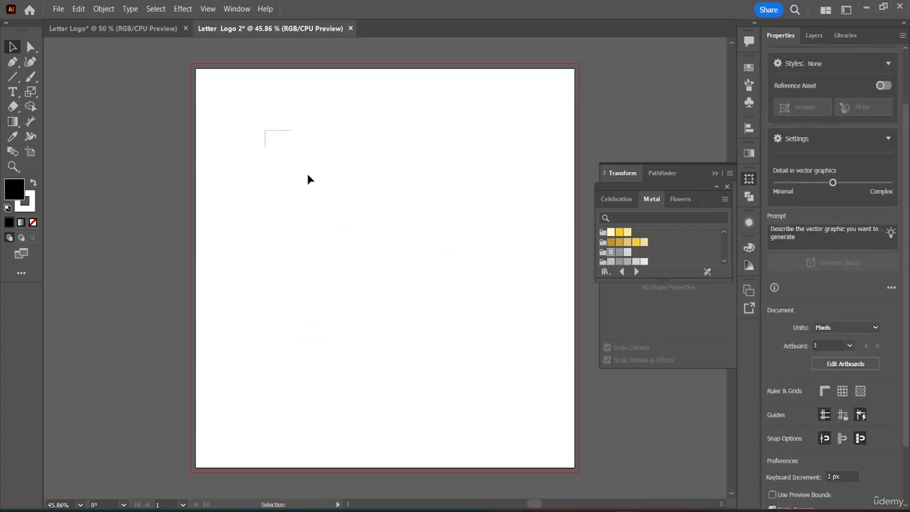
{"action": "left_click_drag", "start_coordinate": [307, 179], "coordinate": [548, 370]}
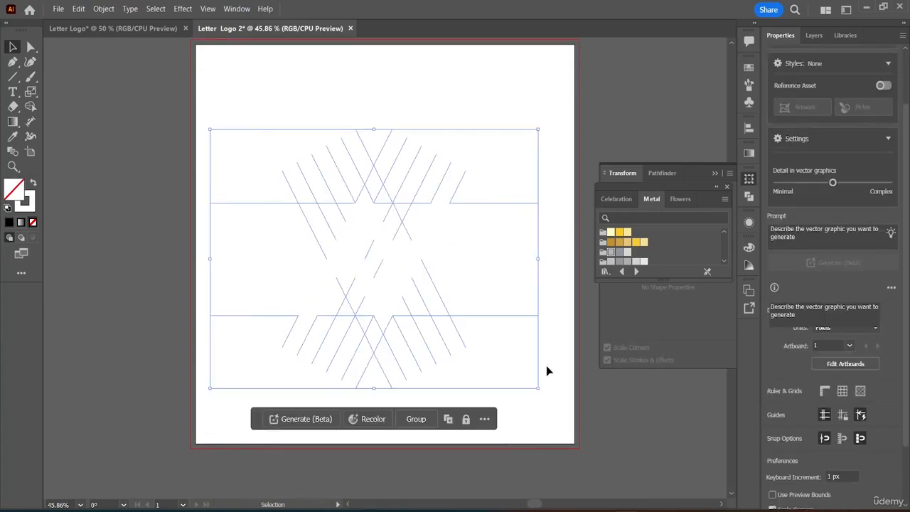
{"action": "key", "text": "Delete"}
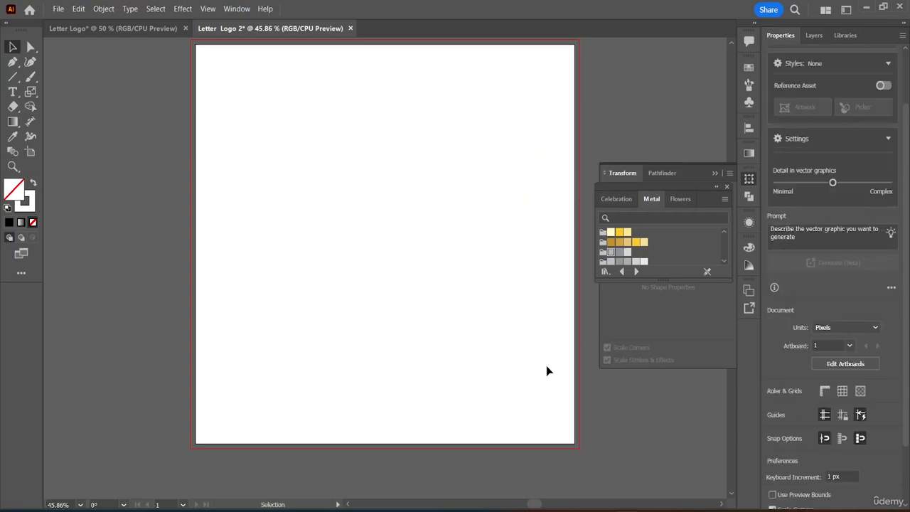
{"action": "key", "text": "a"}
{"action": "key", "text": "ctrl+z"}
{"action": "left_click", "coordinate": [399, 171]}
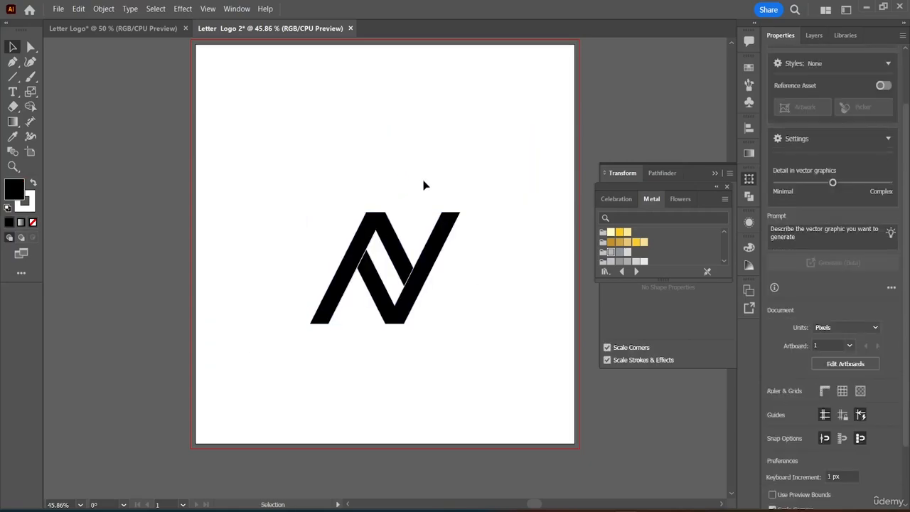
Step: Move both V shapes together into the upper part of the artboard, slightly left of its centre
{"action": "left_click_drag", "start_coordinate": [303, 164], "coordinate": [459, 341]}
{"action": "left_click_drag", "start_coordinate": [392, 259], "coordinate": [356, 168]}
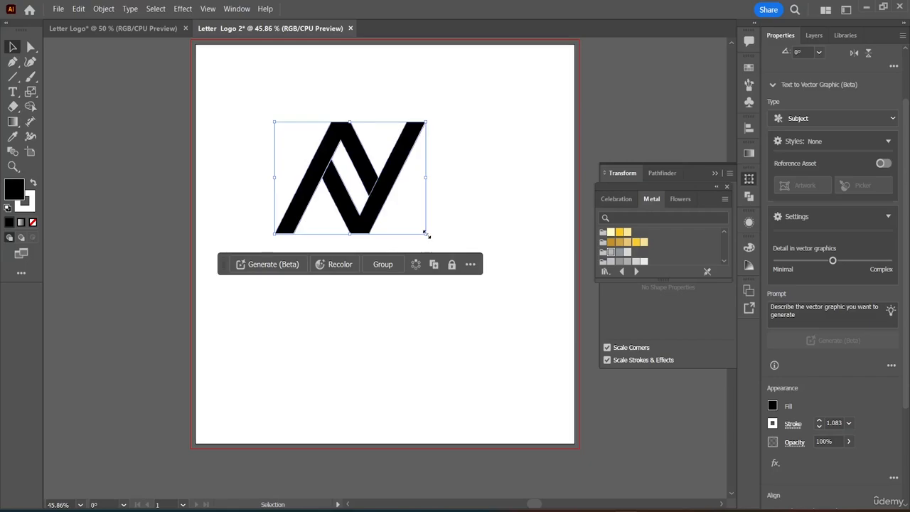
{"action": "left_click", "coordinate": [449, 180]}
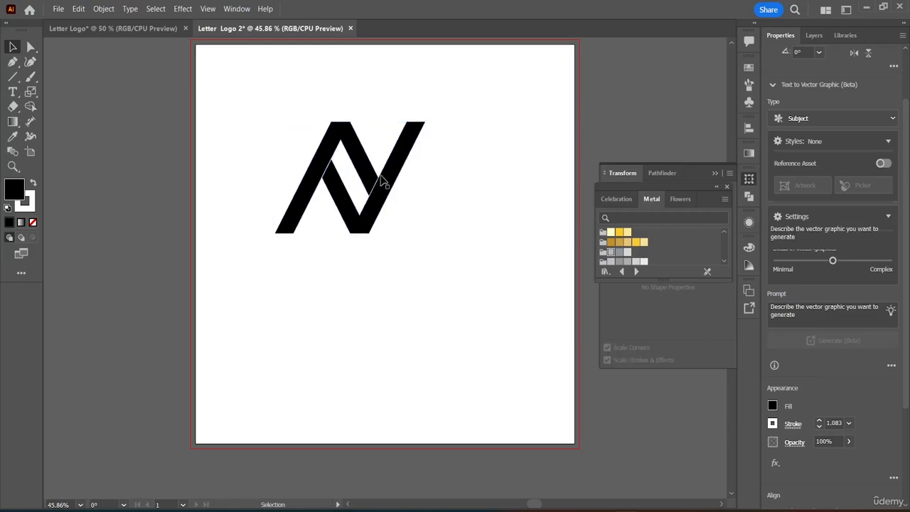
Step: Remove the white stroke from the inverted V and from the upright V
{"action": "left_click", "coordinate": [359, 163]}
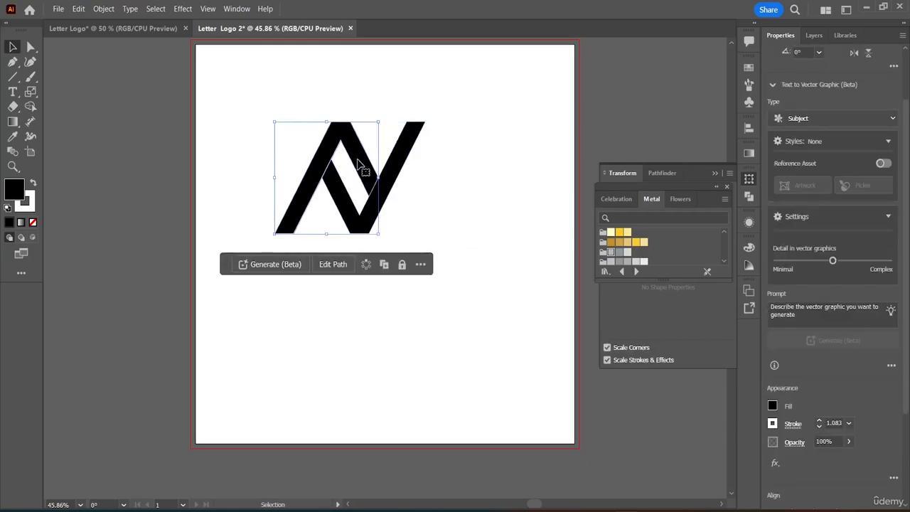
{"action": "left_click", "coordinate": [820, 425]}
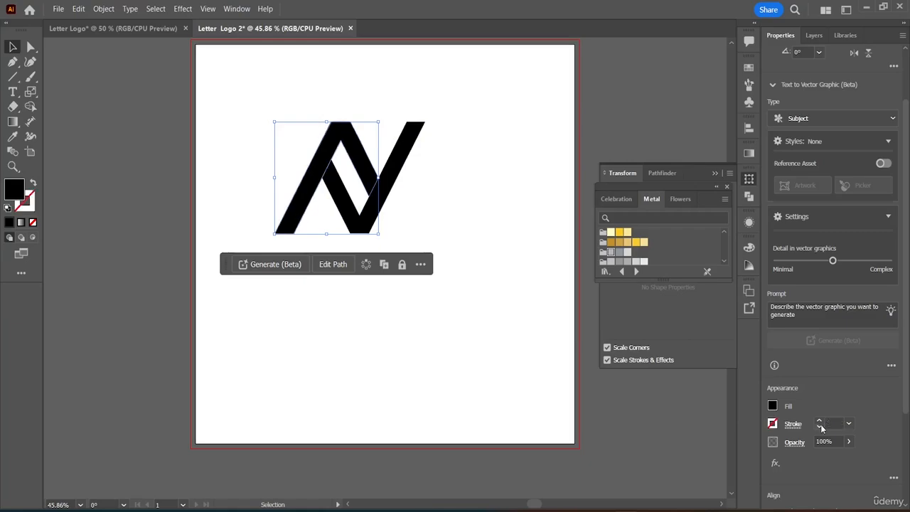
{"action": "left_click", "coordinate": [414, 143]}
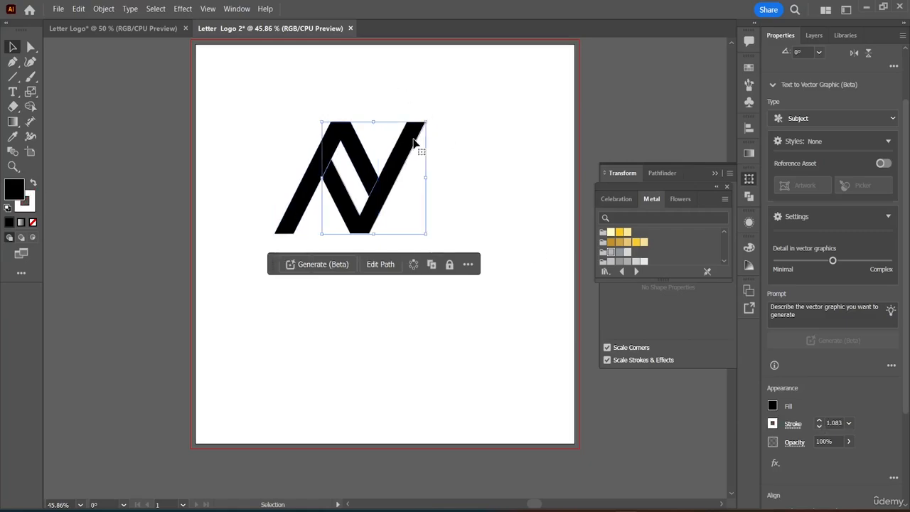
{"action": "left_click", "coordinate": [819, 422]}
{"action": "left_click", "coordinate": [819, 421]}
{"action": "left_click", "coordinate": [819, 426]}
{"action": "left_click", "coordinate": [819, 426]}
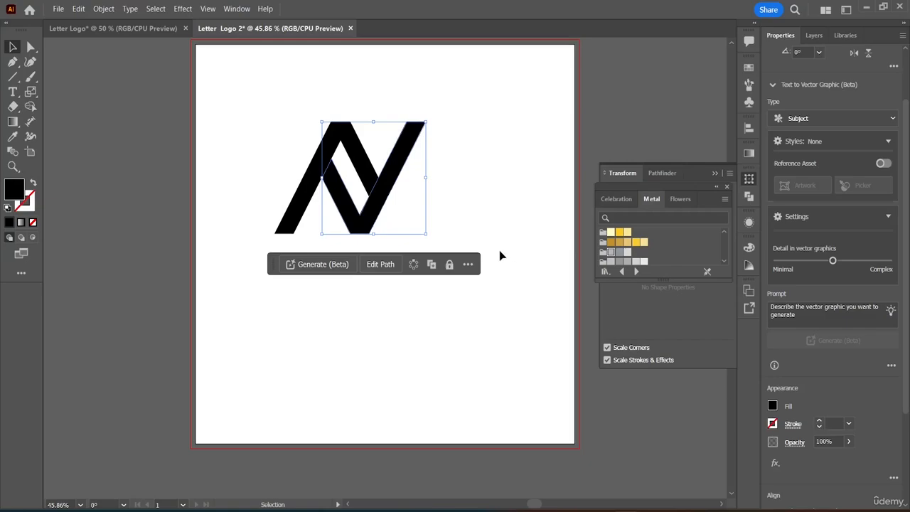
{"action": "left_click", "coordinate": [496, 185]}
Step: Try cream and dark green from the Flowers swatches on the inverted V, and settle on the light periwinkle blue fill
{"action": "left_click", "coordinate": [336, 137]}
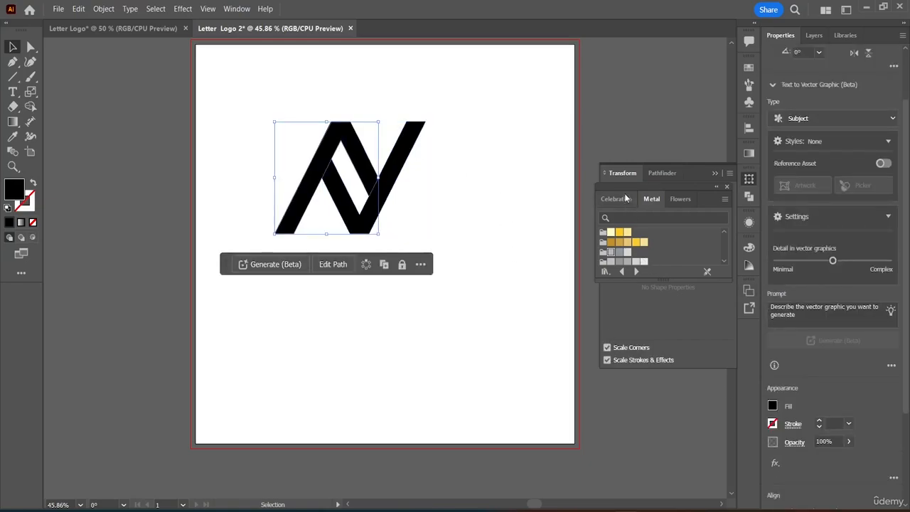
{"action": "left_click", "coordinate": [681, 200]}
{"action": "scroll", "coordinate": [646, 247], "scroll_direction": "down", "scroll_amount": 3}
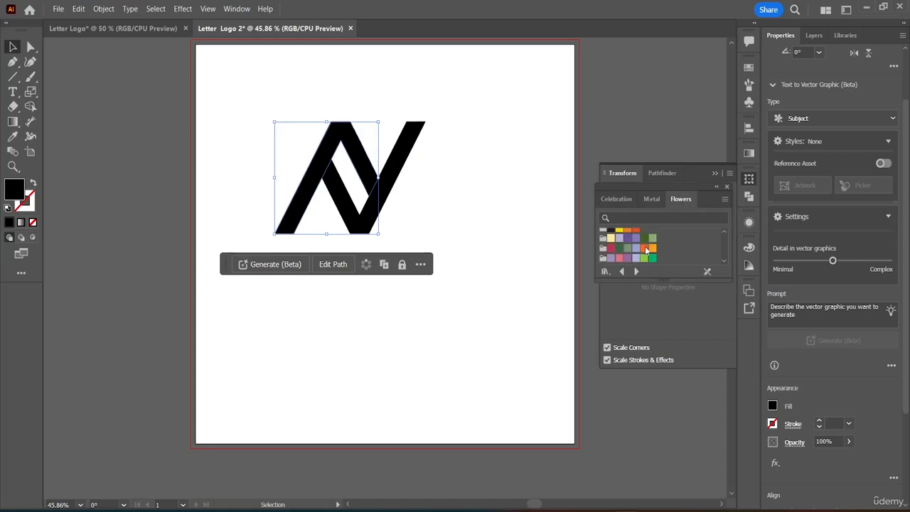
{"action": "scroll", "coordinate": [626, 249], "scroll_direction": "down", "scroll_amount": 3}
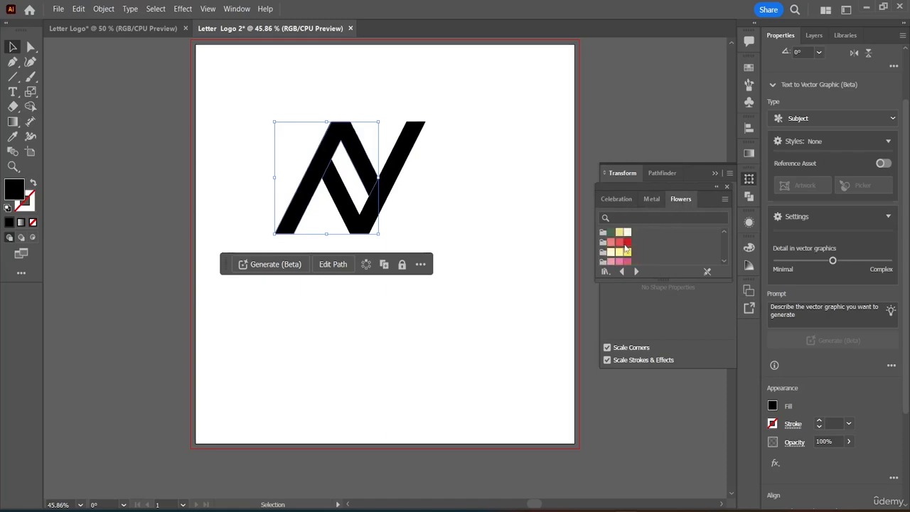
{"action": "left_click", "coordinate": [609, 256]}
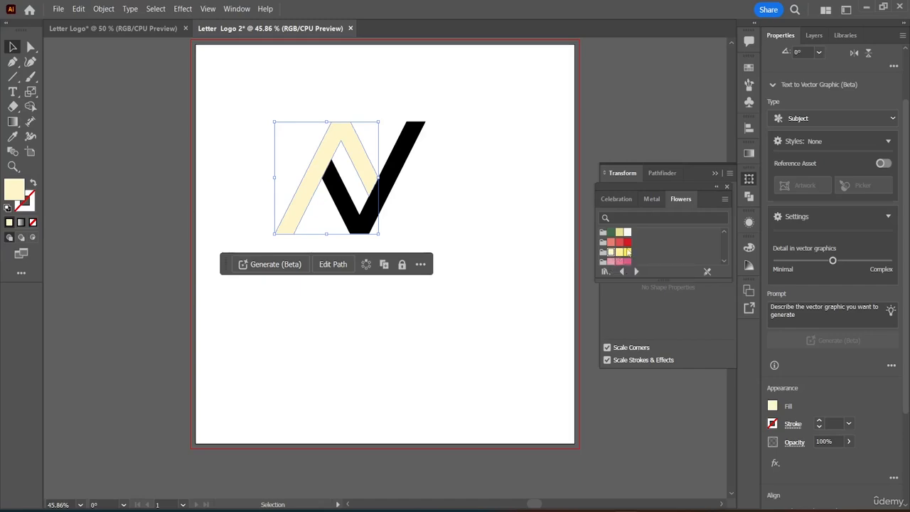
{"action": "scroll", "coordinate": [623, 249], "scroll_direction": "down", "scroll_amount": 3}
{"action": "scroll", "coordinate": [630, 255], "scroll_direction": "down", "scroll_amount": 2}
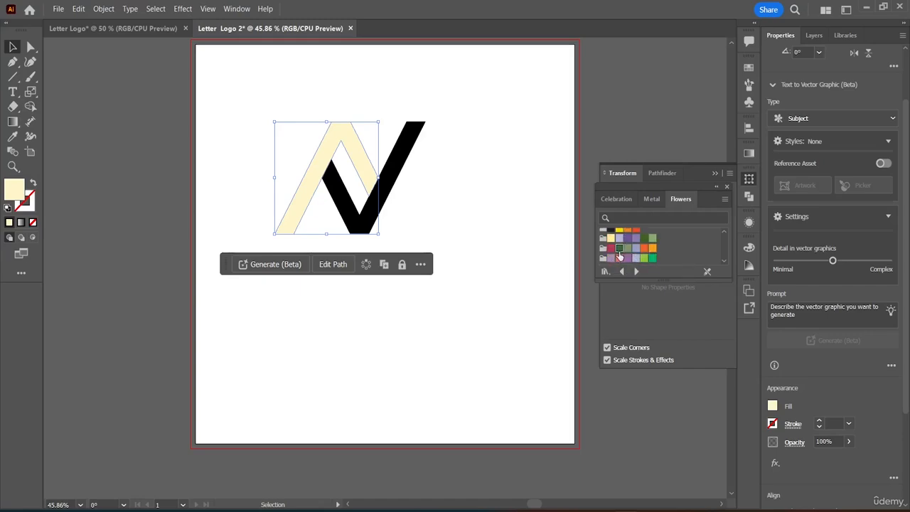
{"action": "left_click", "coordinate": [620, 251]}
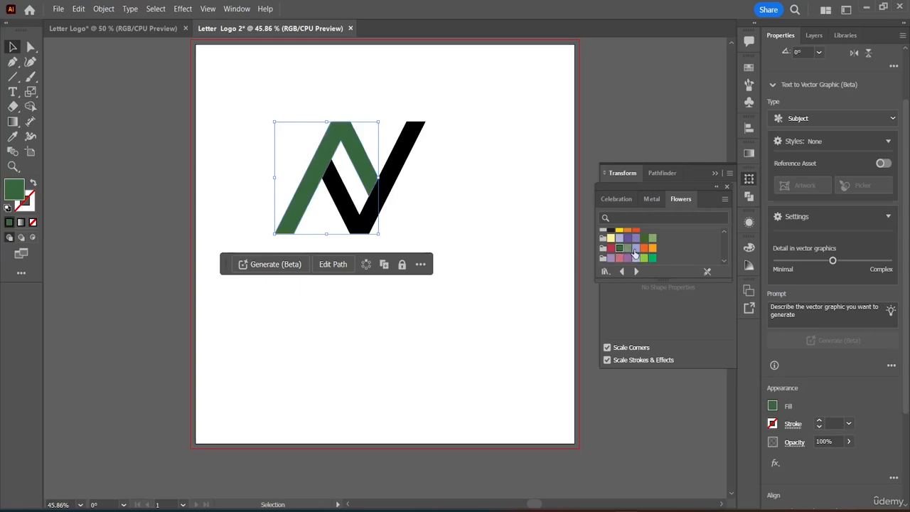
{"action": "left_click", "coordinate": [636, 249]}
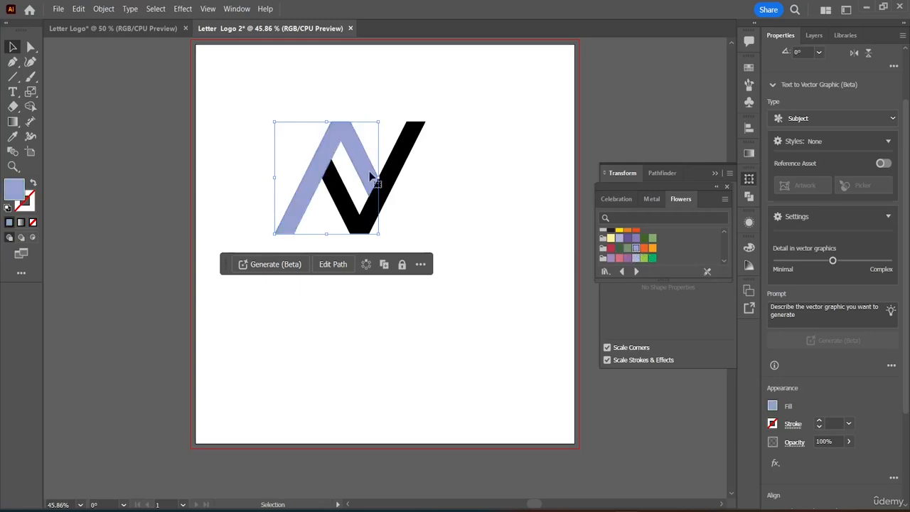
Step: Fill the upright V with the orange swatch from the Flowers library
{"action": "left_click", "coordinate": [411, 154]}
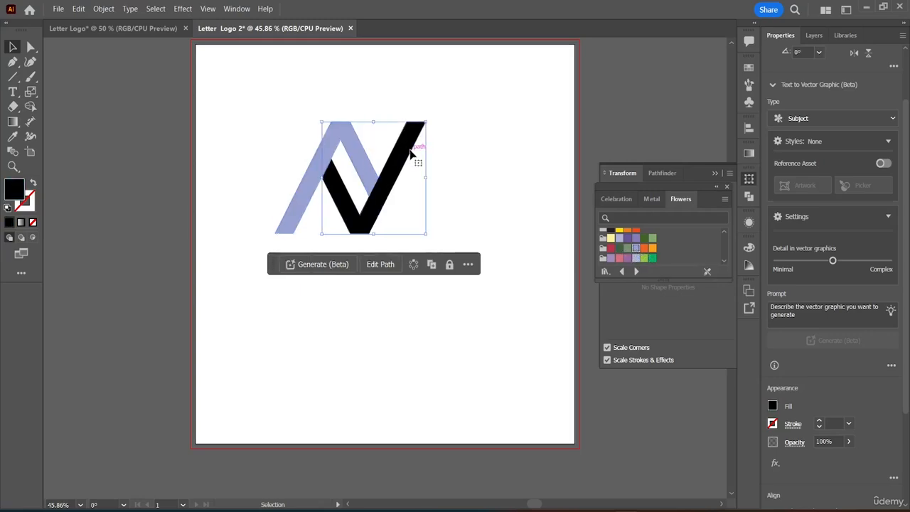
{"action": "left_click", "coordinate": [644, 248]}
{"action": "left_click", "coordinate": [464, 132]}
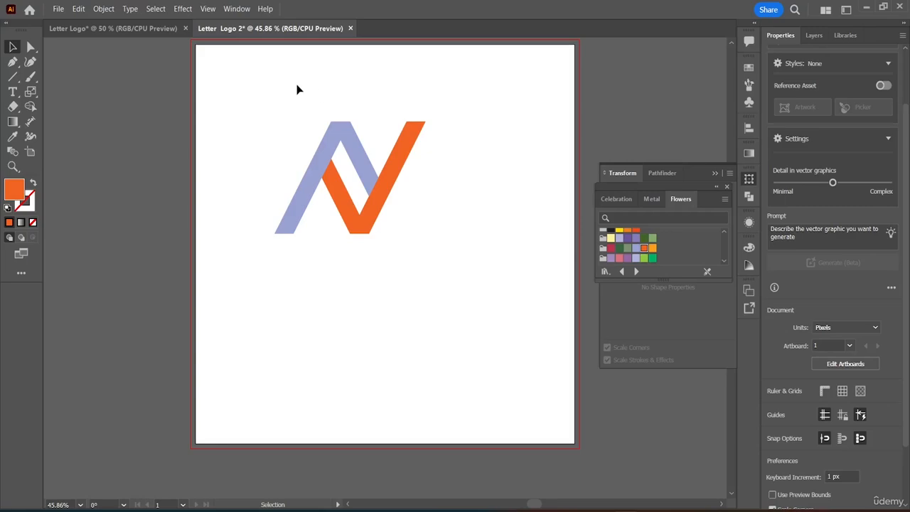
Step: Move the whole coloured logo to the artboard's left side and scale it down slightly in proportion
{"action": "left_click_drag", "start_coordinate": [298, 89], "coordinate": [427, 277]}
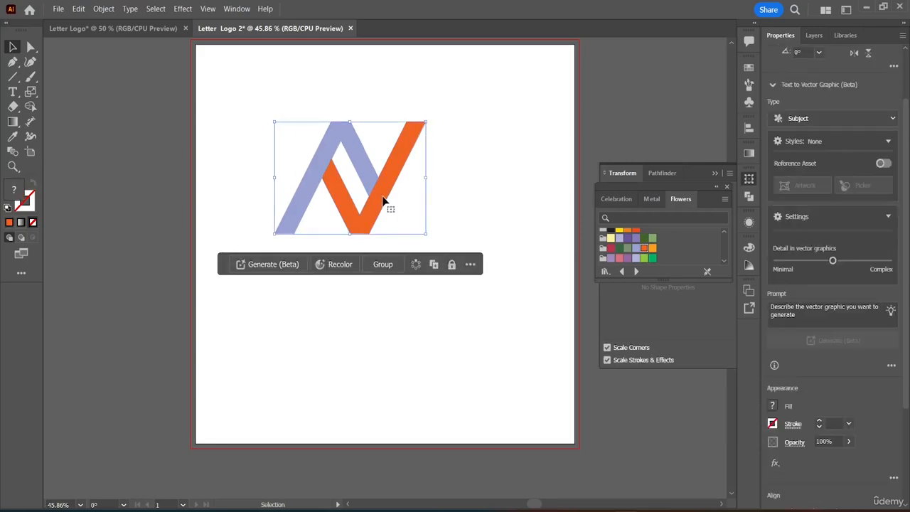
{"action": "left_click_drag", "start_coordinate": [382, 201], "coordinate": [327, 240]}
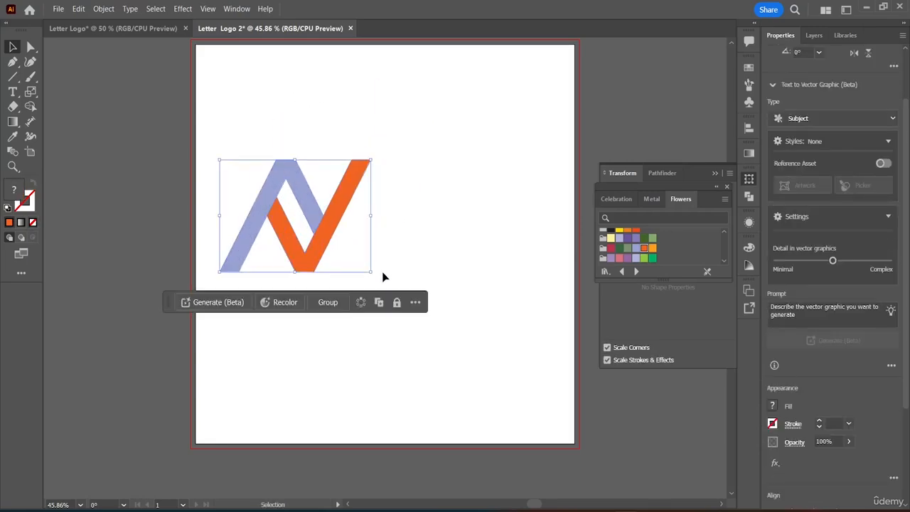
{"action": "left_click_drag", "start_coordinate": [370, 274], "coordinate": [354, 265]}
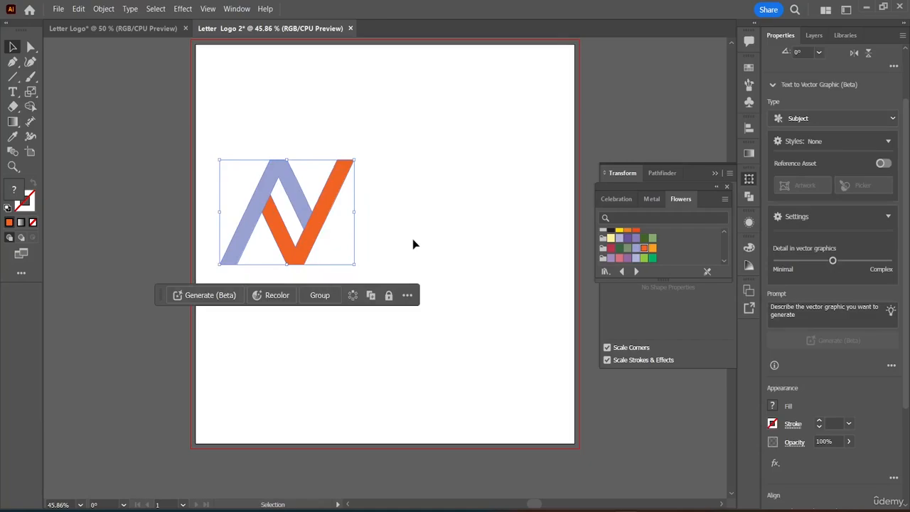
{"action": "left_click", "coordinate": [442, 244]}
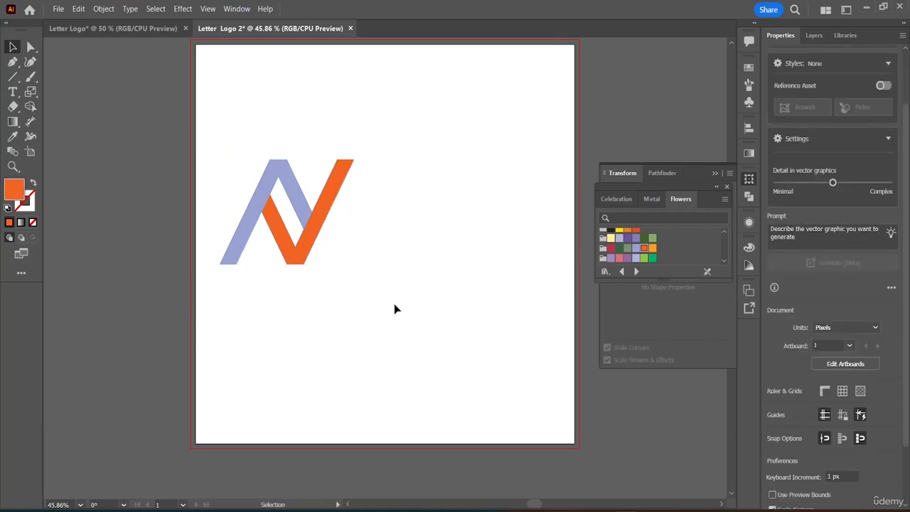
Step: Add the text EW beside the logo's lower right corner and enlarge it to about 111 pt
{"action": "left_click", "coordinate": [12, 92]}
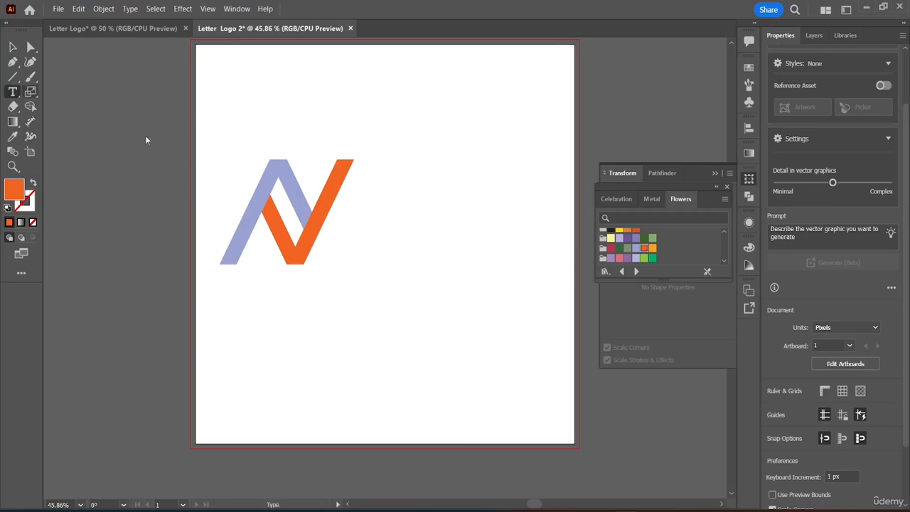
{"action": "left_click_drag", "start_coordinate": [352, 244], "coordinate": [352, 244]}
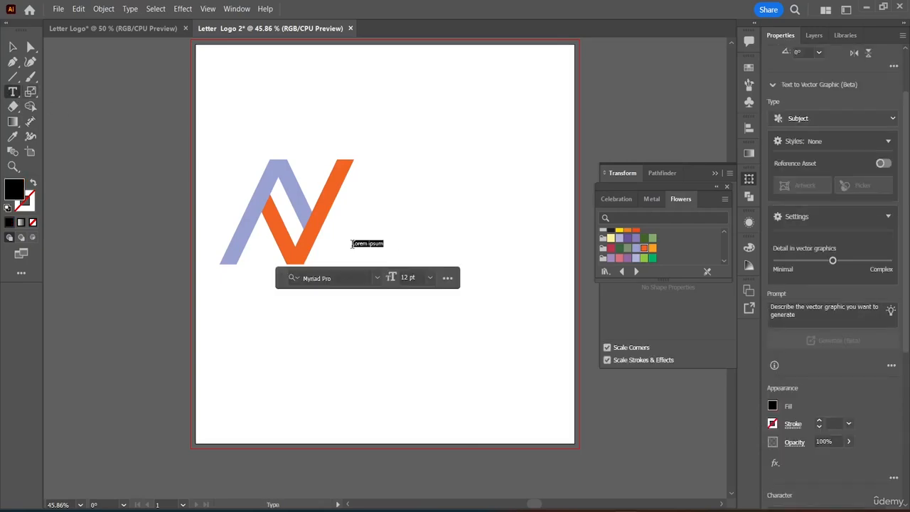
{"action": "key", "text": "BackSpace"}
{"action": "left_click", "coordinate": [12, 47]}
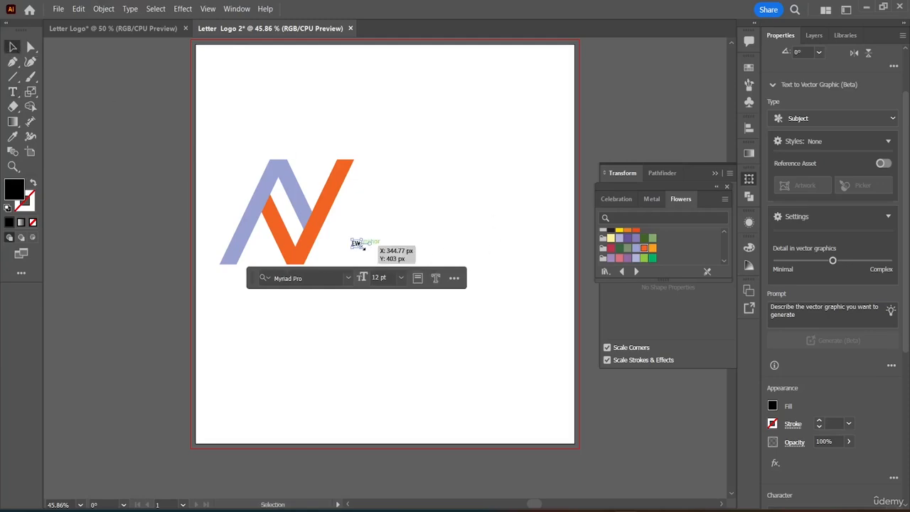
{"action": "left_click_drag", "start_coordinate": [362, 246], "coordinate": [436, 315]}
Step: Set the EW text in the Cascadia Code font and fill it with the pink swatch from the Flowers library
{"action": "double_click", "coordinate": [420, 276]}
{"action": "double_click", "coordinate": [421, 270]}
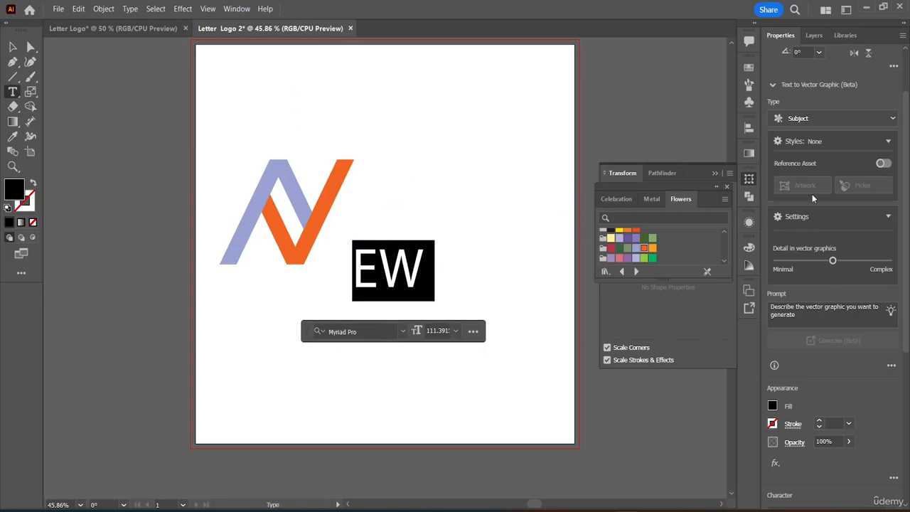
{"action": "scroll", "coordinate": [847, 391], "scroll_direction": "down", "scroll_amount": 5}
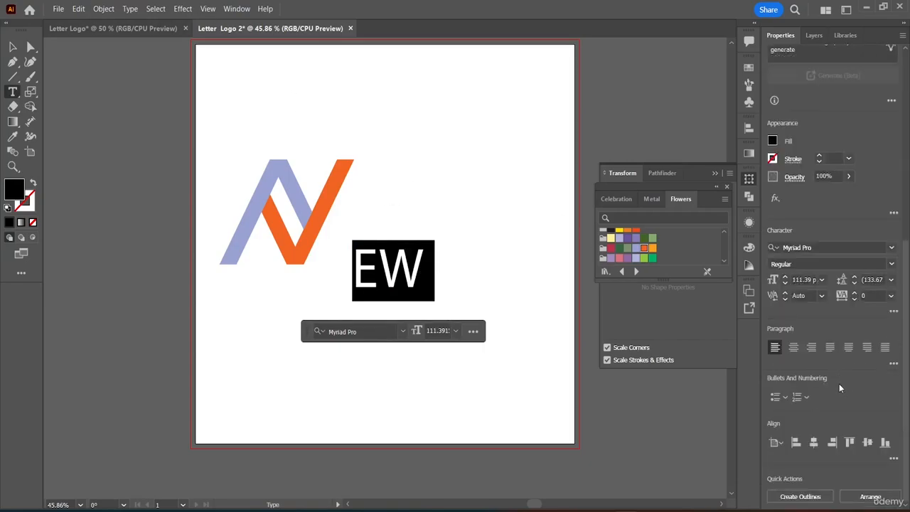
{"action": "left_click", "coordinate": [891, 248]}
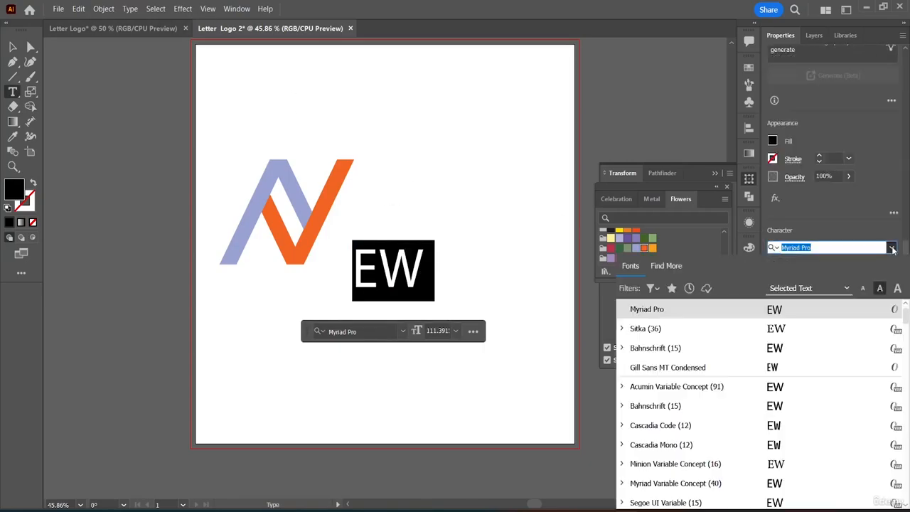
{"action": "left_click", "coordinate": [775, 424]}
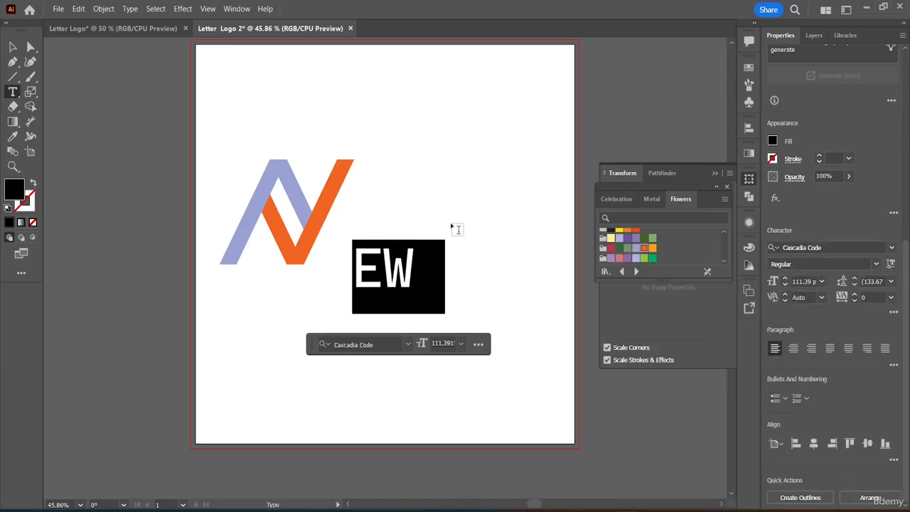
{"action": "left_click", "coordinate": [616, 258]}
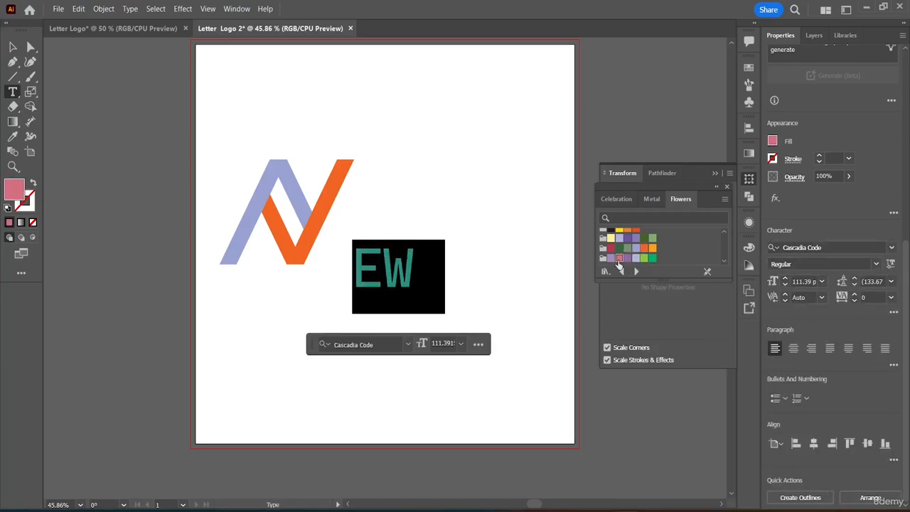
Step: Move the EW text up against the foot of the orange V, aligning its baseline with the logo's lower edge
{"action": "left_click", "coordinate": [12, 47]}
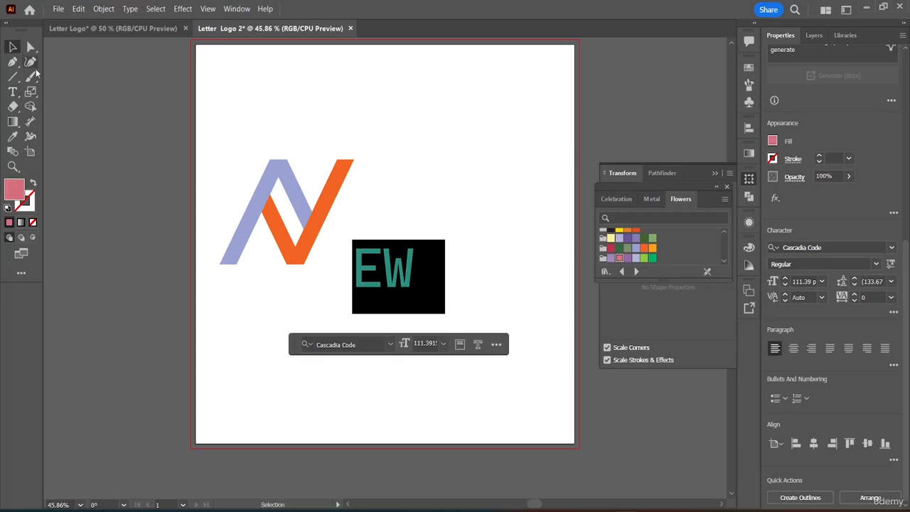
{"action": "left_click", "coordinate": [389, 166]}
{"action": "left_click_drag", "start_coordinate": [385, 274], "coordinate": [362, 260]}
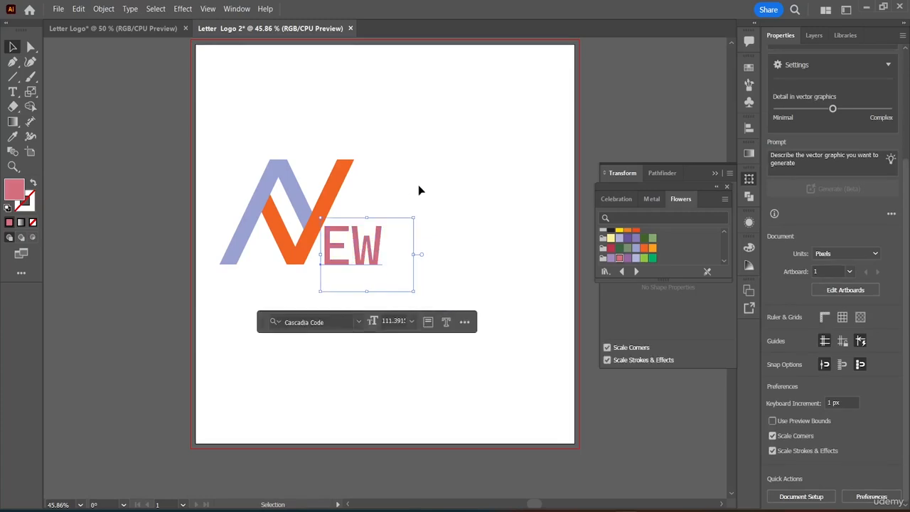
Step: Enlarge the logo and EW text together in proportion until they span most of the artboard's width
{"action": "left_click", "coordinate": [247, 109]}
{"action": "left_click_drag", "start_coordinate": [234, 135], "coordinate": [562, 393]}
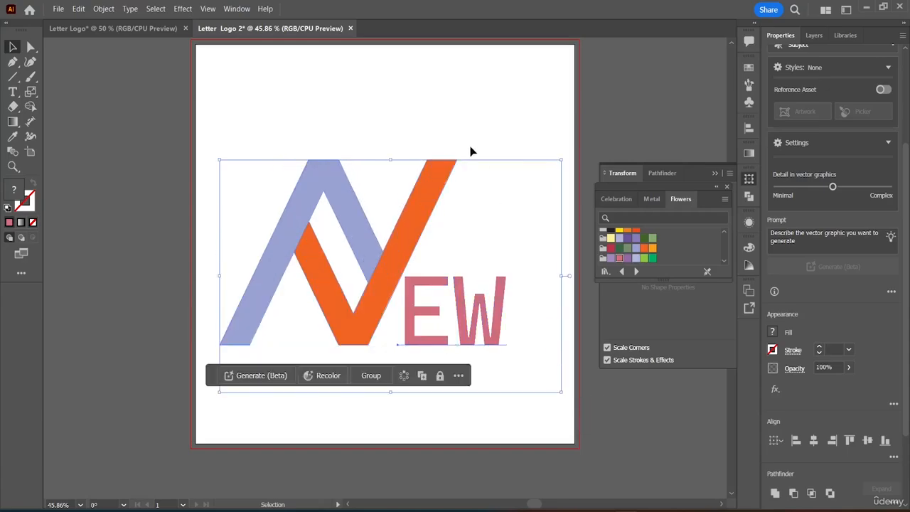
{"action": "left_click", "coordinate": [469, 90]}
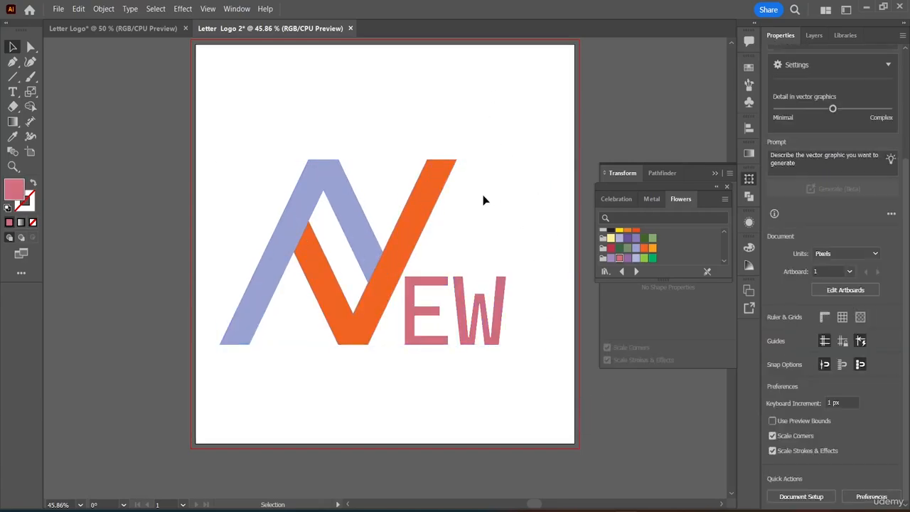
{"action": "scroll", "coordinate": [480, 192], "scroll_direction": "up", "scroll_amount": 1}
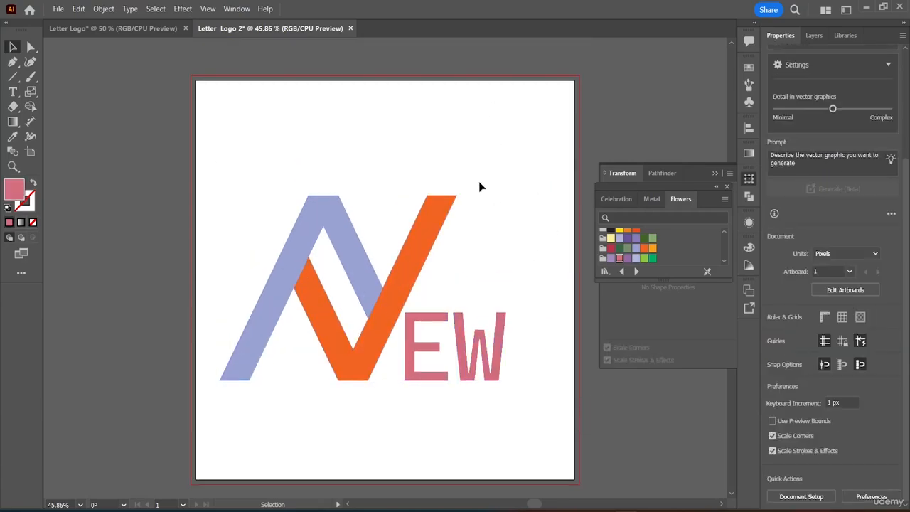
Step: Look at the first Letter Logo document with its artwork deselected, and return to the Letter Logo 2 document
{"action": "left_click", "coordinate": [152, 28]}
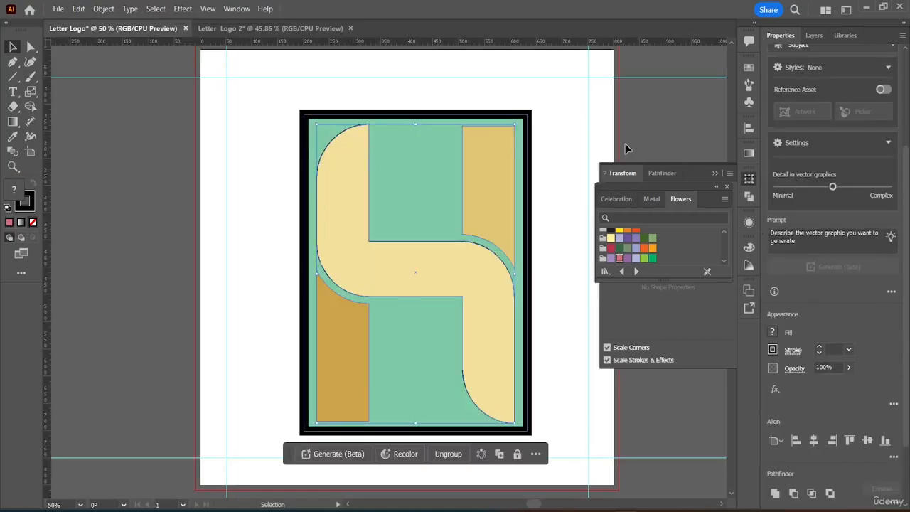
{"action": "left_click", "coordinate": [556, 167]}
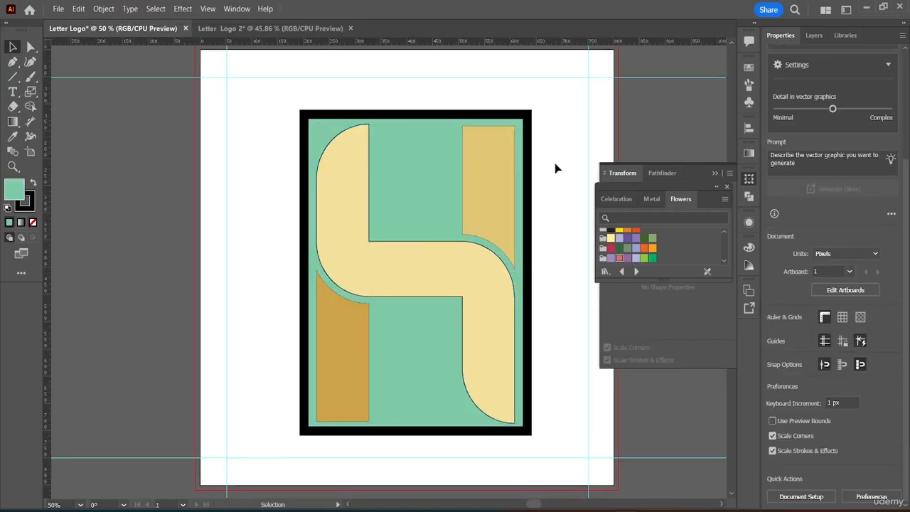
{"action": "left_click", "coordinate": [232, 31]}
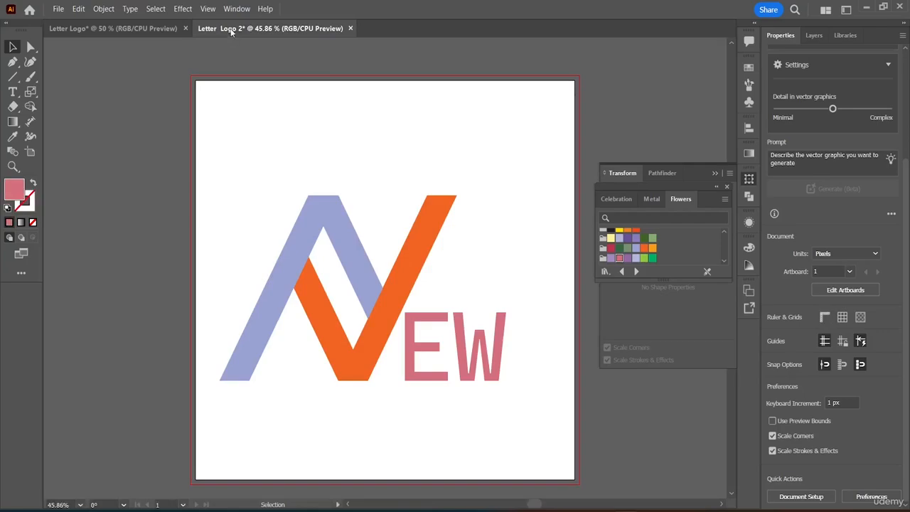
{"action": "left_click", "coordinate": [58, 8]}
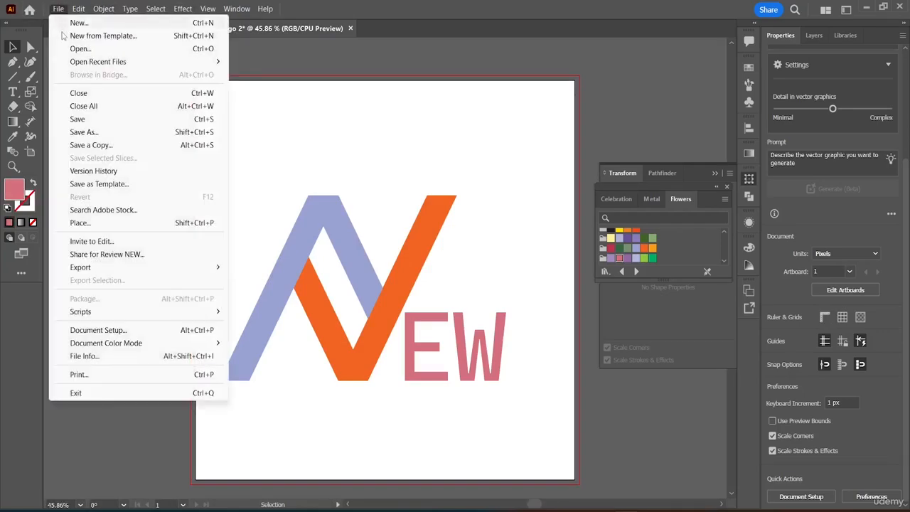
{"action": "mouse_move", "coordinate": [213, 267]}
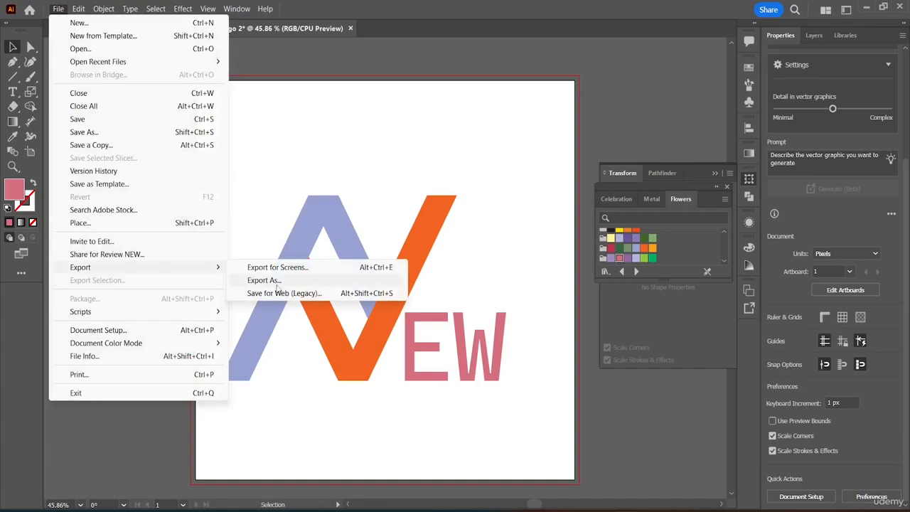
{"action": "left_click", "coordinate": [275, 293]}
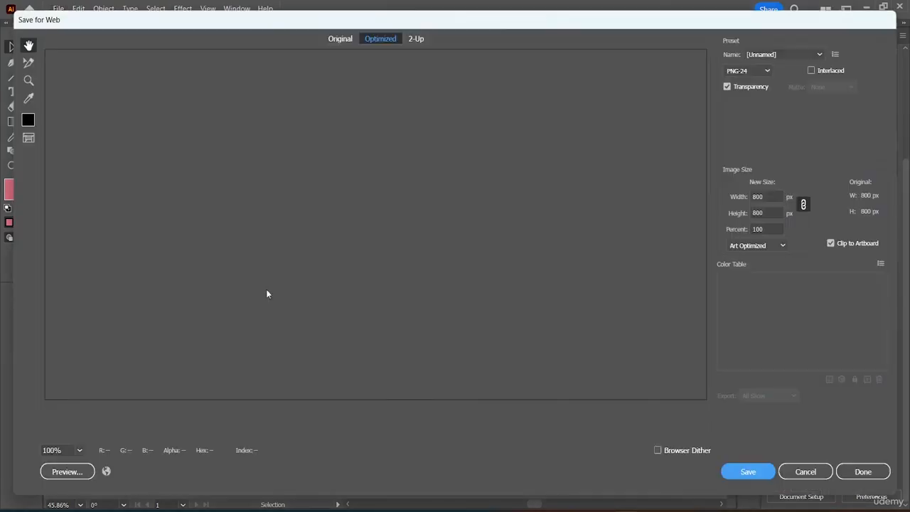
{"action": "left_click", "coordinate": [805, 472]}
Step: Export Artboard 1 for screens as a 1x PNG, replacing the existing Artboard 1.png
{"action": "left_click", "coordinate": [59, 9]}
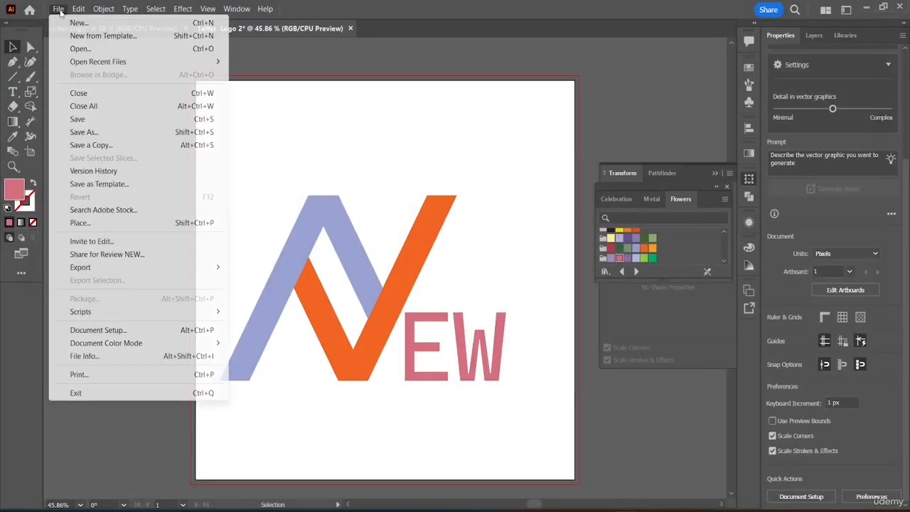
{"action": "mouse_move", "coordinate": [104, 268]}
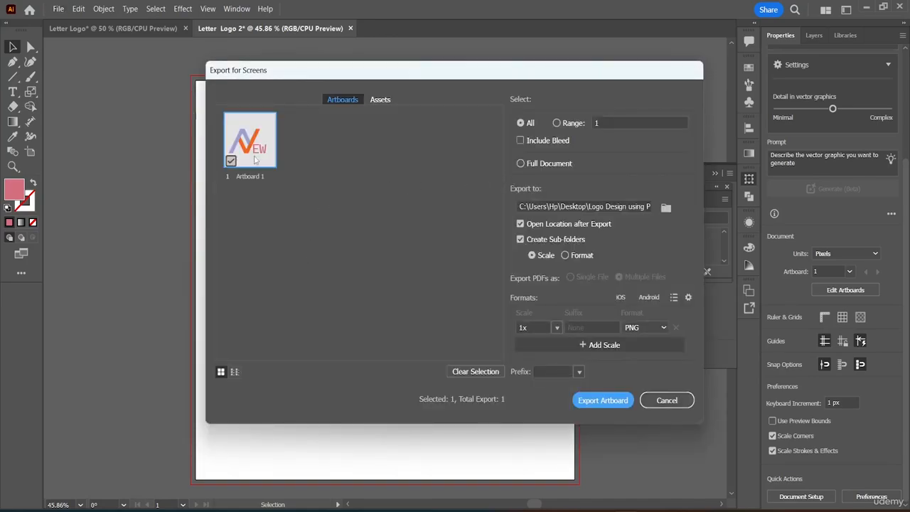
{"action": "left_click", "coordinate": [602, 399]}
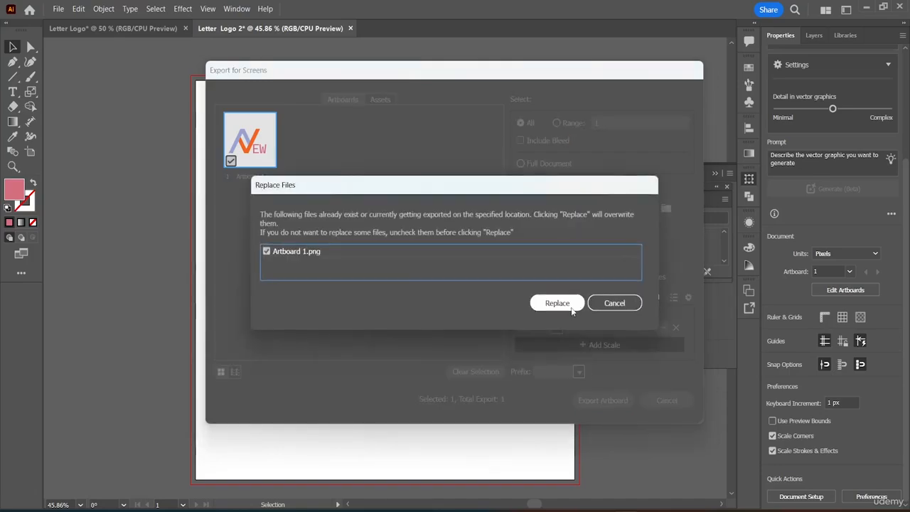
{"action": "left_click", "coordinate": [573, 310]}
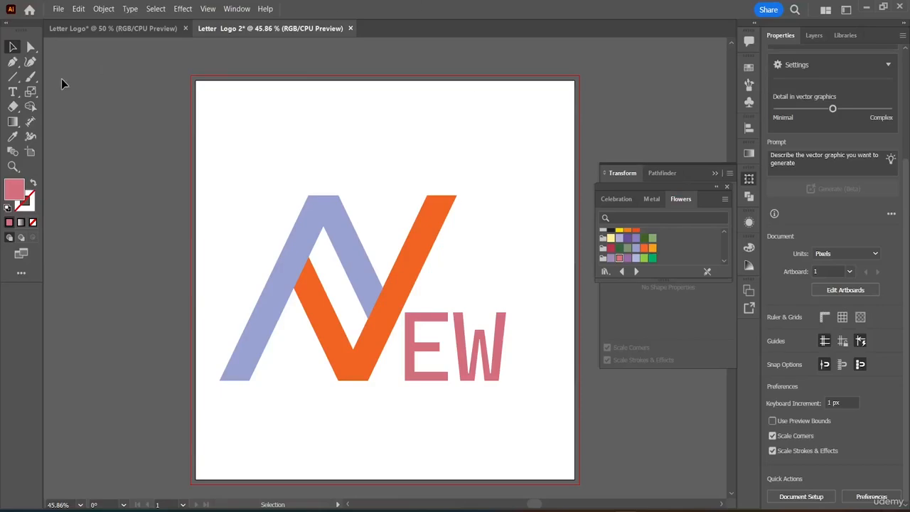
Step: Export the first Letter Logo document as a 72 ppi transparent PNG named Letter Logo 2, and return to the Letter Logo 2 document
{"action": "left_click", "coordinate": [88, 31]}
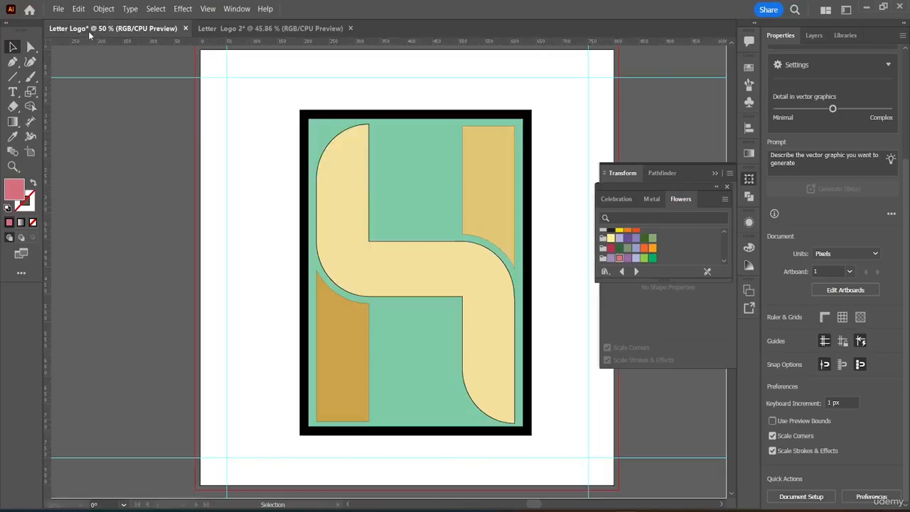
{"action": "left_click", "coordinate": [58, 8]}
{"action": "mouse_move", "coordinate": [107, 267]}
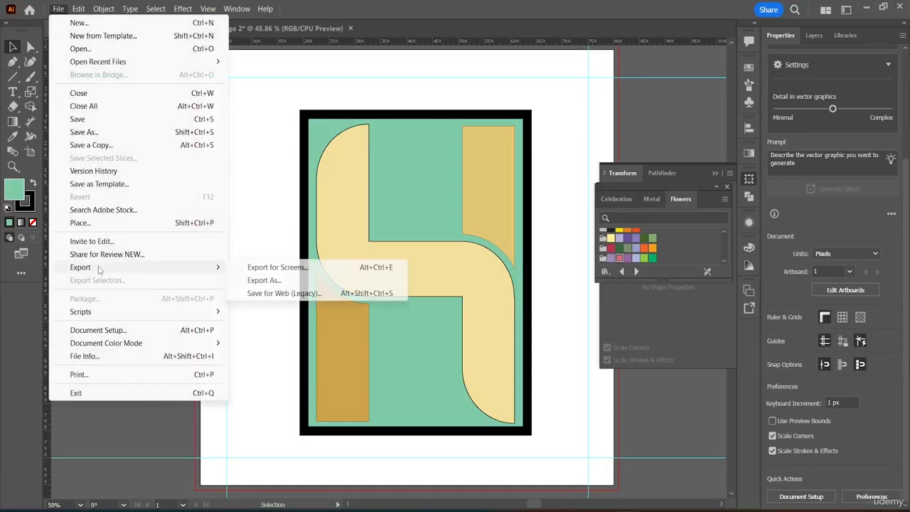
{"action": "left_click", "coordinate": [272, 281]}
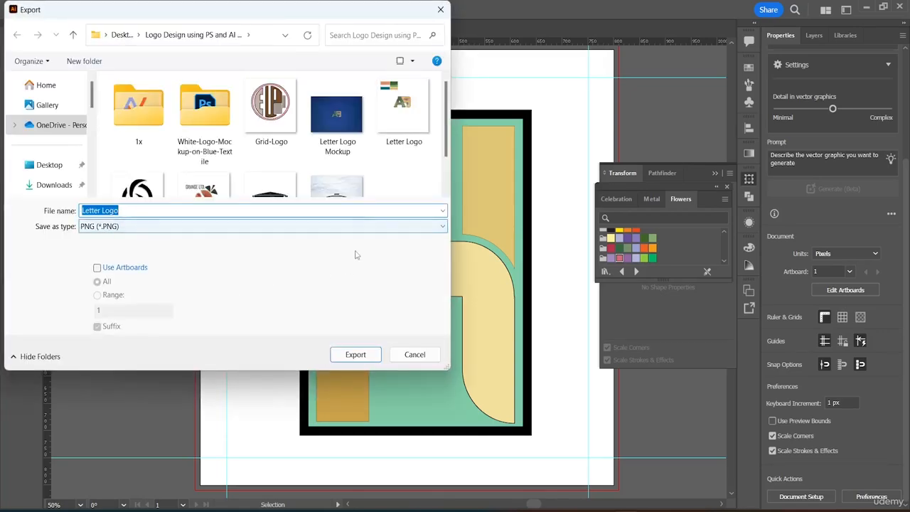
{"action": "left_click", "coordinate": [353, 355]}
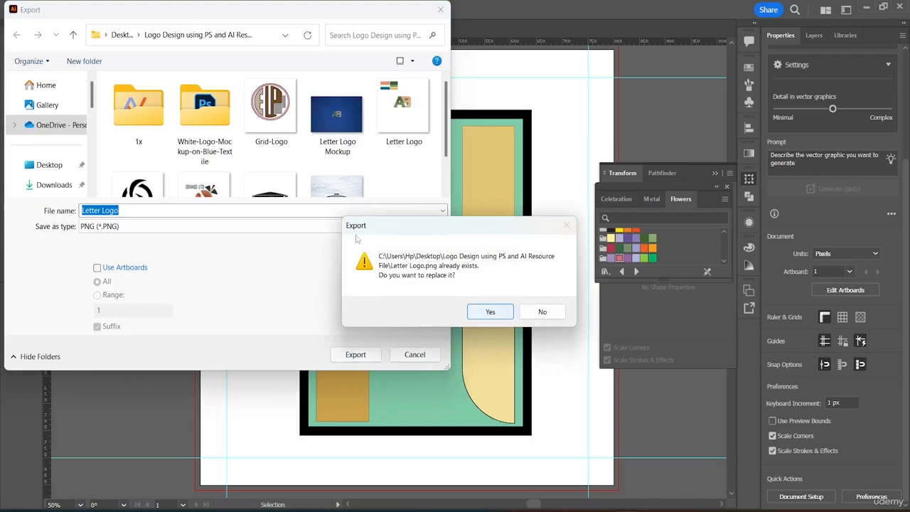
{"action": "left_click", "coordinate": [540, 312]}
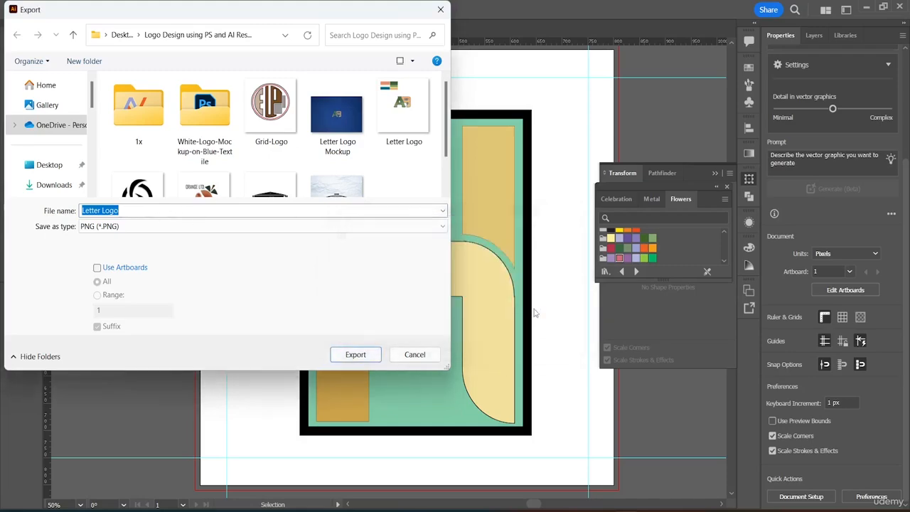
{"action": "left_click", "coordinate": [124, 210]}
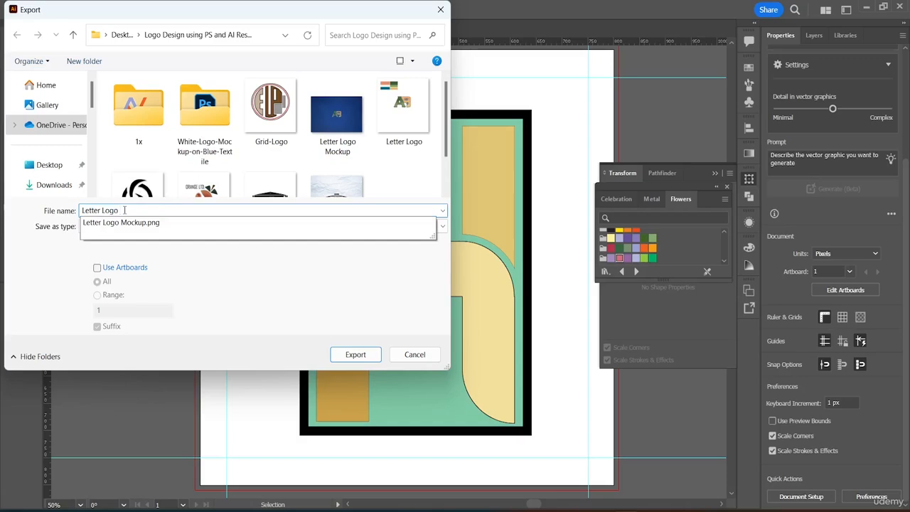
{"action": "type", "text": "2"}
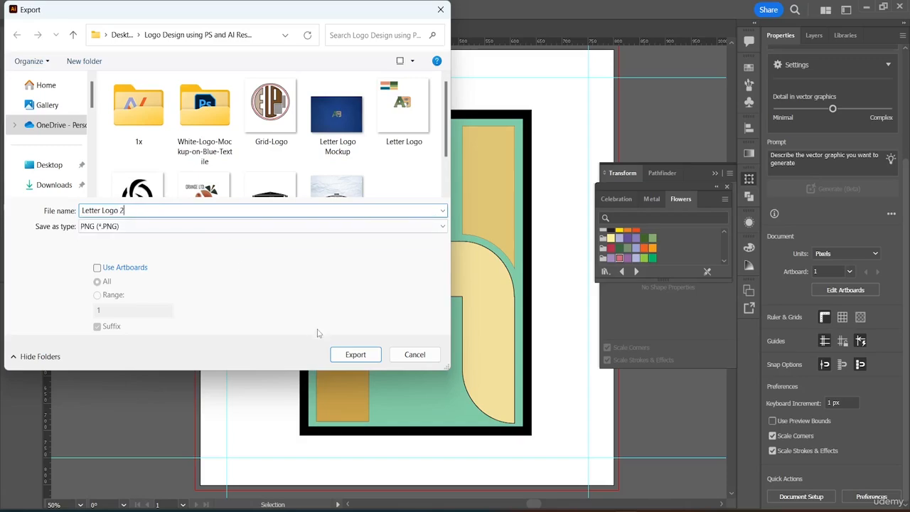
{"action": "left_click", "coordinate": [354, 355]}
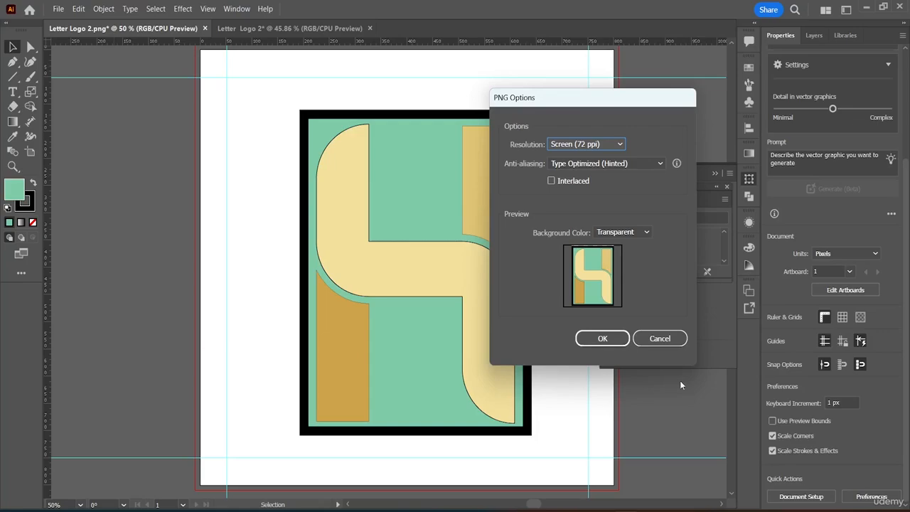
{"action": "left_click", "coordinate": [611, 333]}
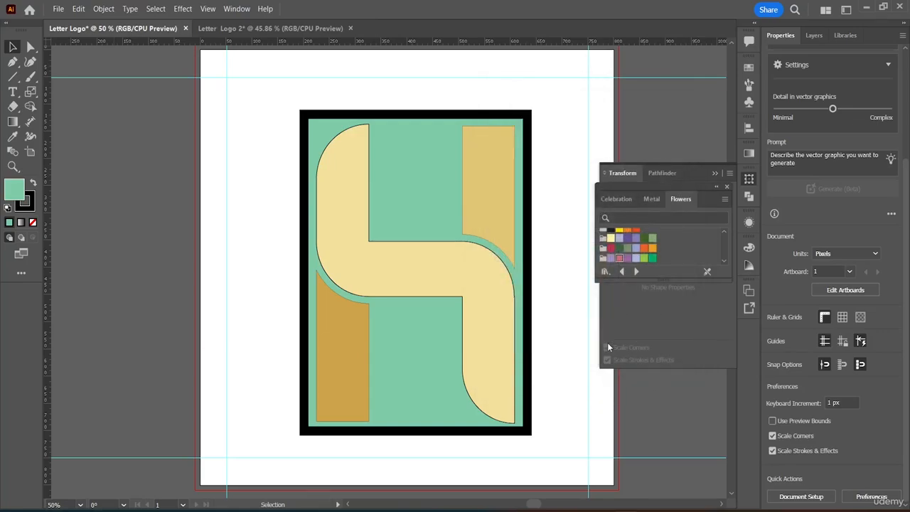
{"action": "left_click", "coordinate": [260, 29]}
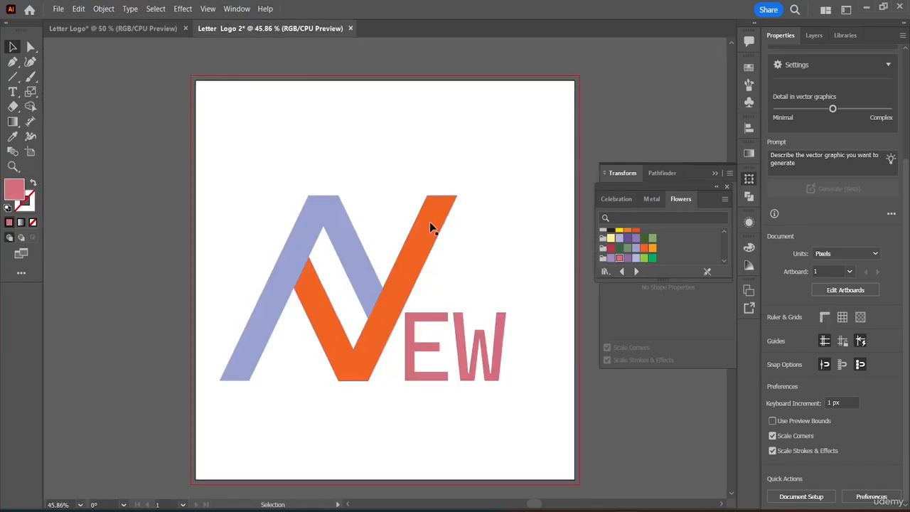